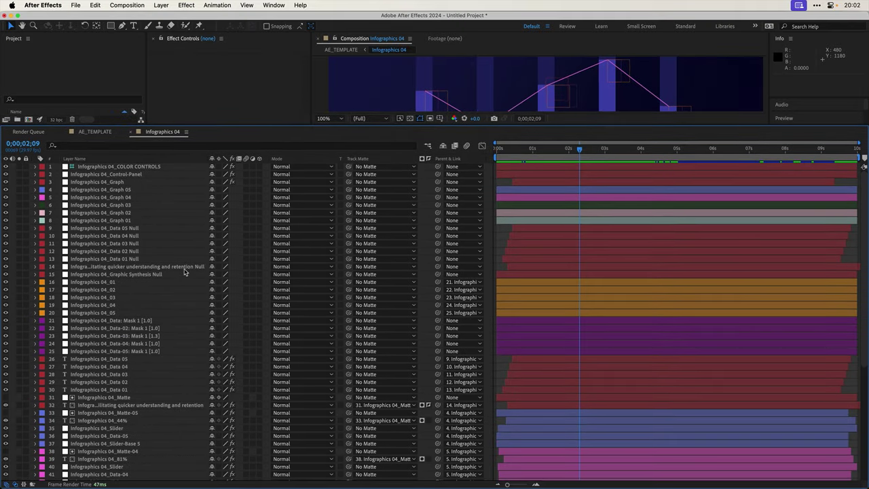
# - Scroll through the Infographics 04 layer list in the timeline
pyautogui.scroll(-3, 184, 272)
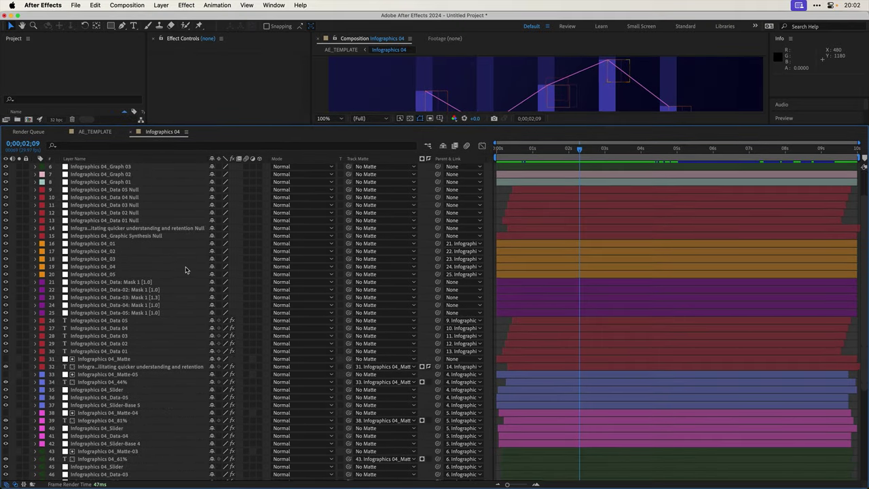
pyautogui.scroll(-2, 186, 270)
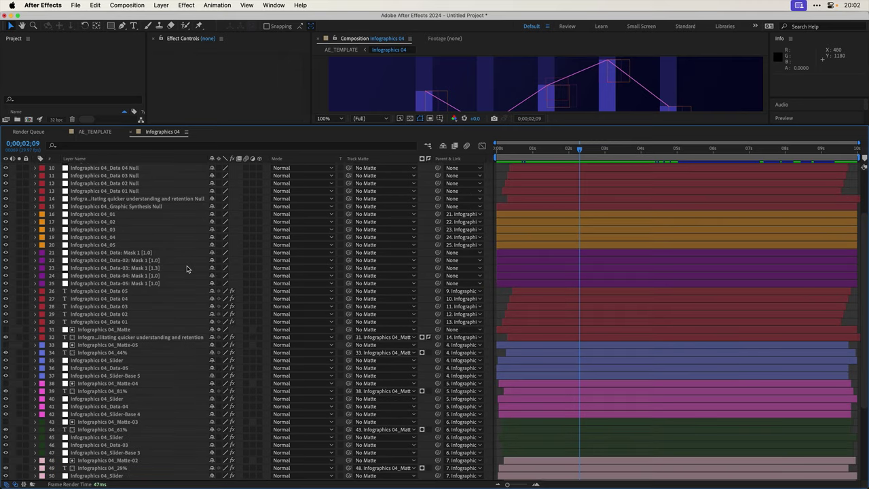
pyautogui.scroll(-5, 188, 269)
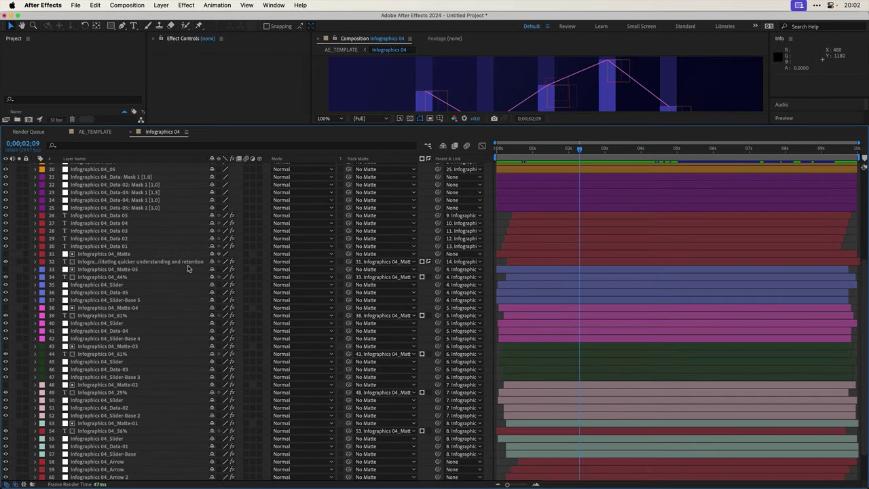
pyautogui.scroll(-3, 189, 268)
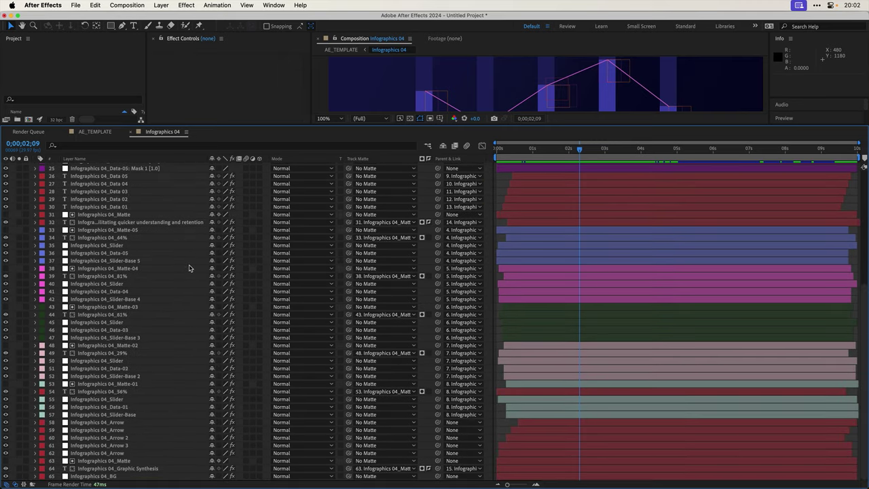
pyautogui.scroll(10, 190, 268)
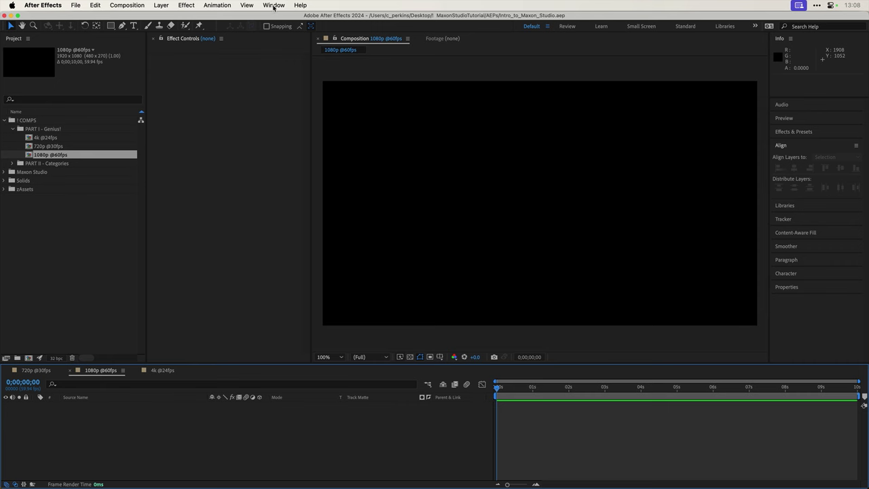
# - Launch Maxon Studio from the Window menu or with Ctrl+Alt+Spacebar
pyautogui.click(274, 6)
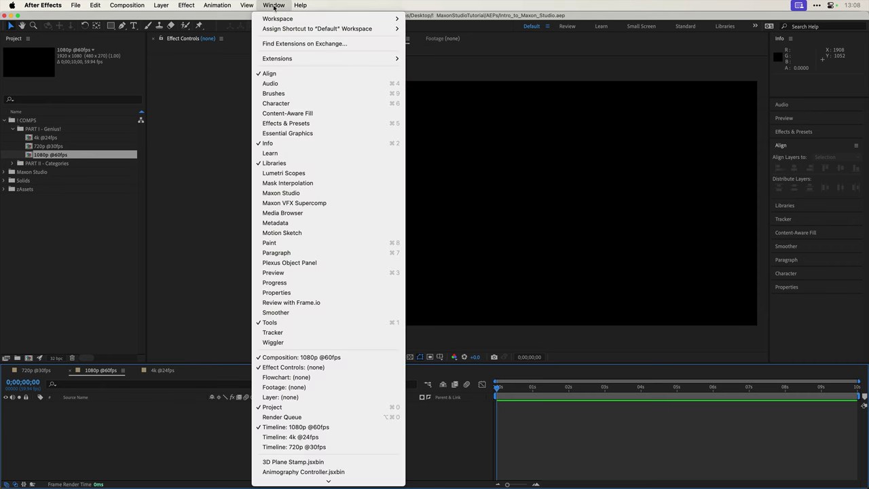
pyautogui.click(296, 194)
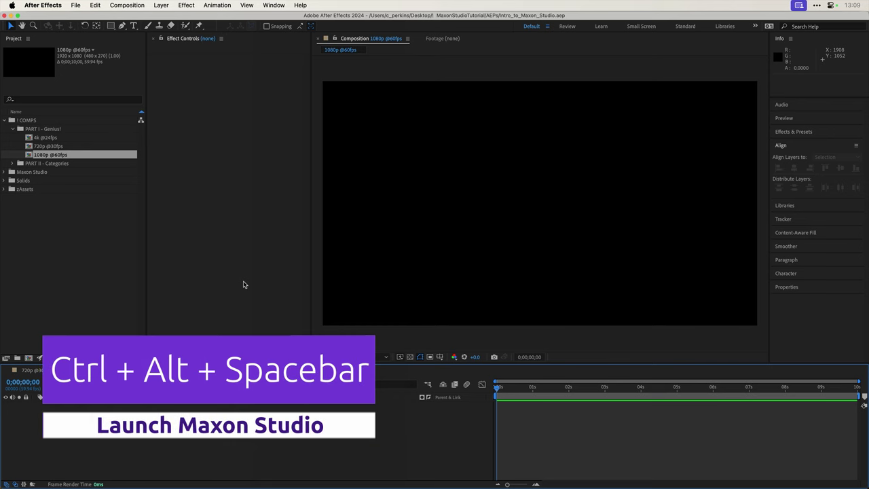
pyautogui.hotkey('ctrl', 'alt', 'space')
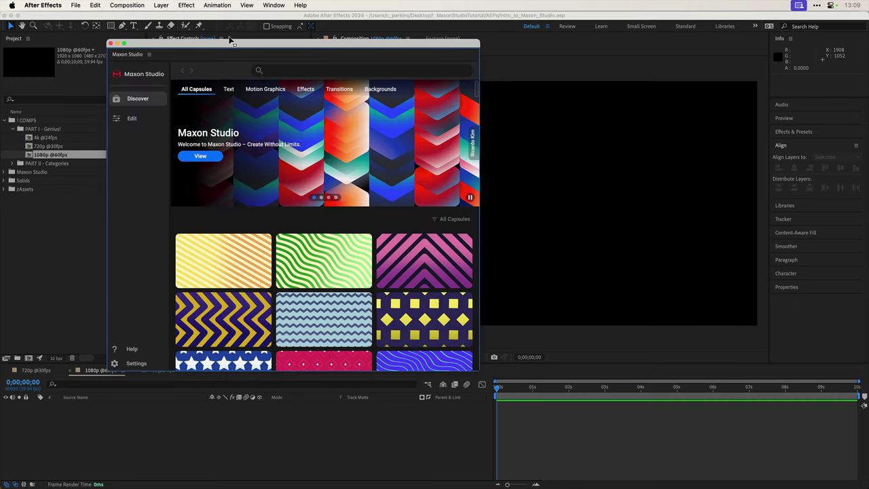
# - Dock the floating Maxon Studio window into the workspace and adjust its panel width
pyautogui.moveTo(232, 45); pyautogui.dragTo(330, 53)
pyautogui.moveTo(229, 66); pyautogui.dragTo(215, 106)
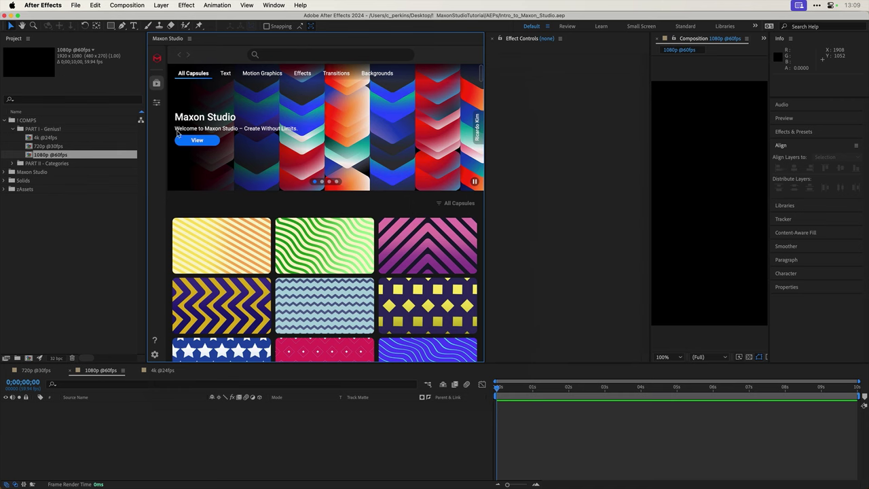
pyautogui.moveTo(143, 120); pyautogui.dragTo(75, 119)
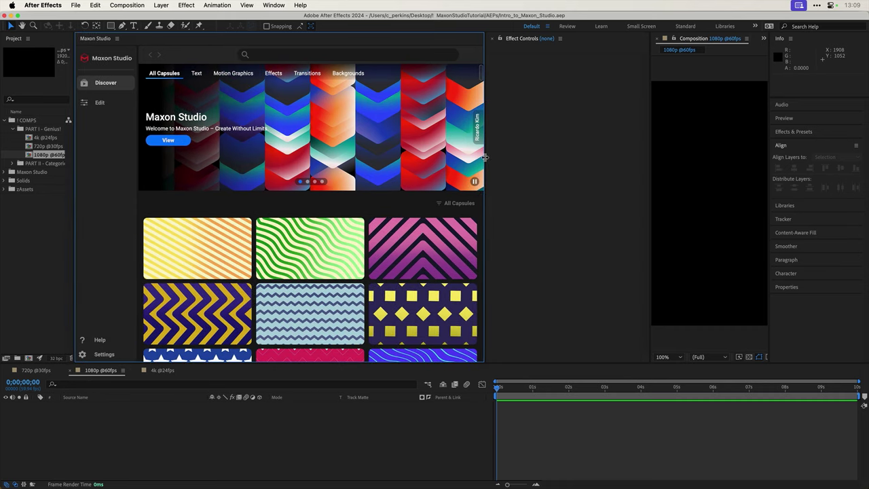
pyautogui.moveTo(485, 157); pyautogui.dragTo(499, 193)
# - Search the Maxon Studio capsule grid for infographics capsules and browse the results
pyautogui.scroll(-10, 420, 224)
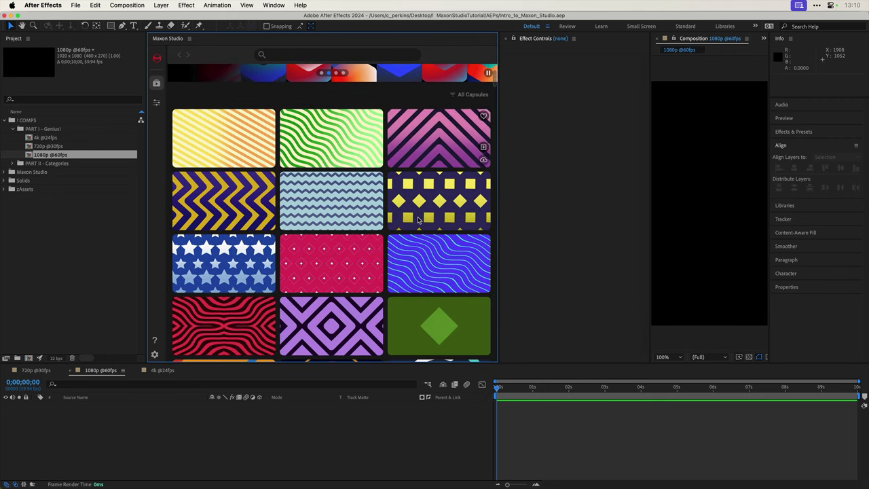
pyautogui.scroll(-5, 410, 221)
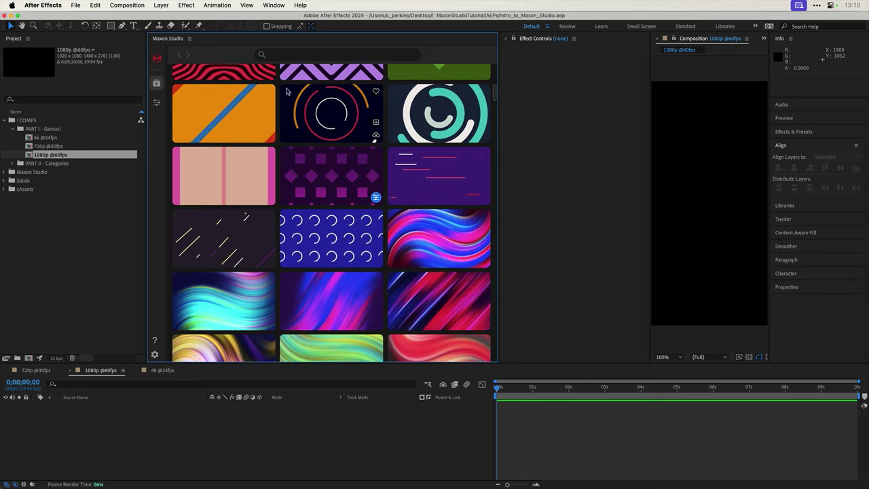
pyautogui.click(337, 54)
pyautogui.scroll(-15, 391, 130)
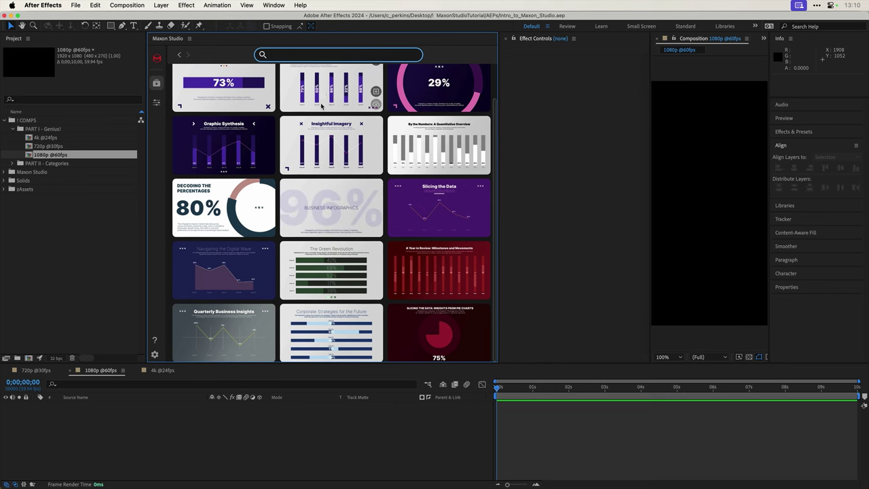
pyautogui.scroll(2, 384, 163)
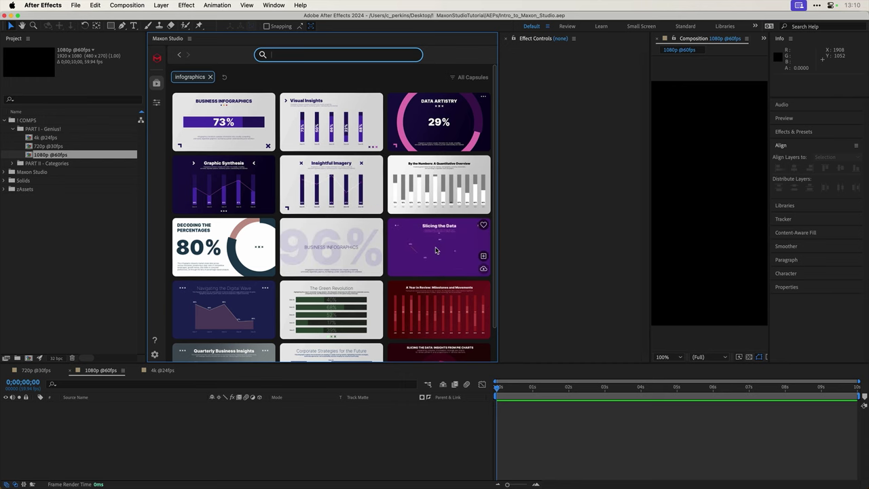
pyautogui.scroll(-2, 436, 249)
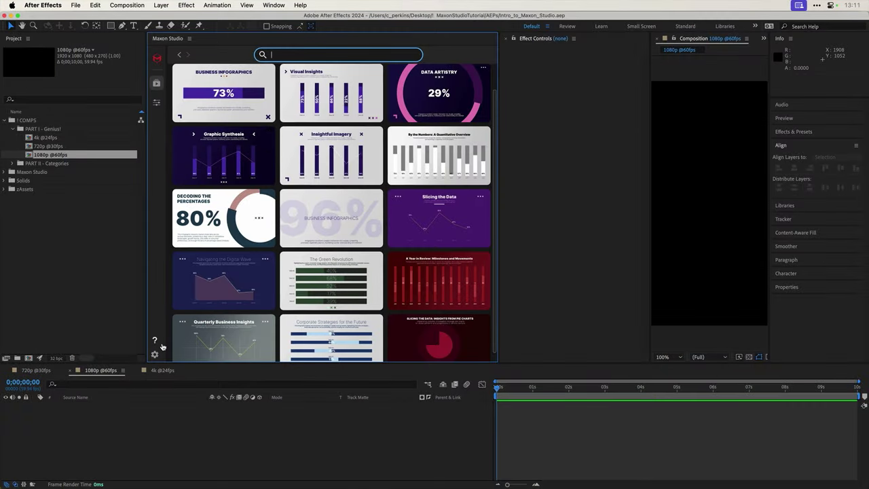
pyautogui.click(36, 371)
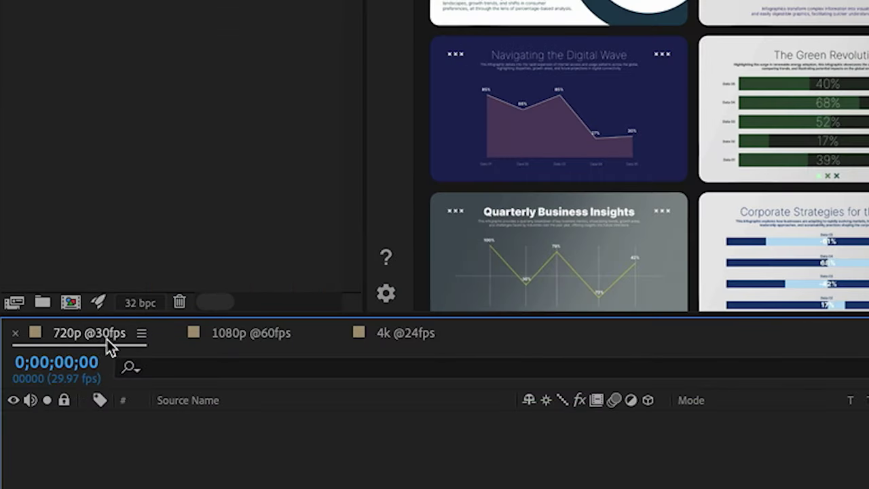
pyautogui.click(239, 334)
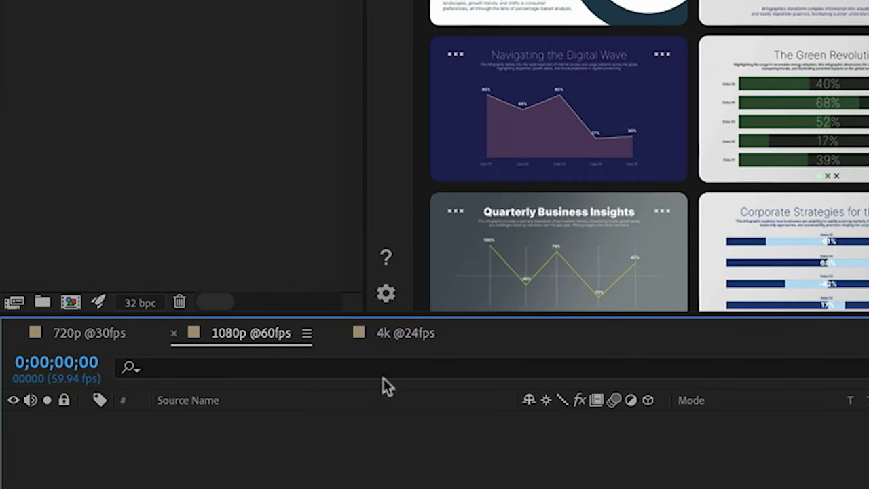
pyautogui.click(406, 337)
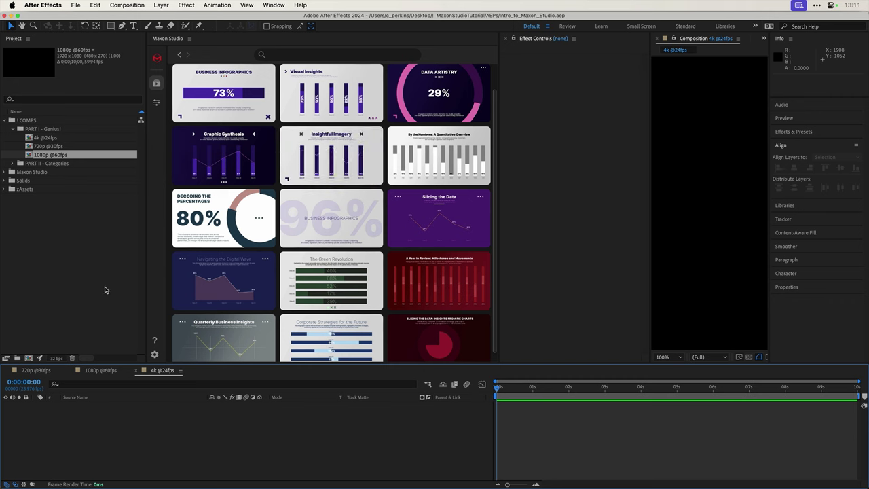
pyautogui.click(31, 372)
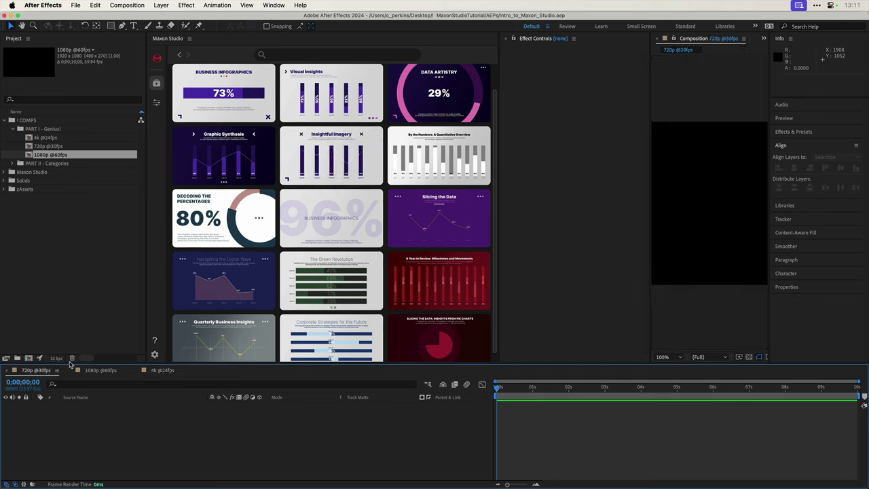
# - Apply the Graphic Synthesis capsule to the 720p, 1080p and 4k comps
pyautogui.moveTo(240, 152)
pyautogui.click(268, 166)
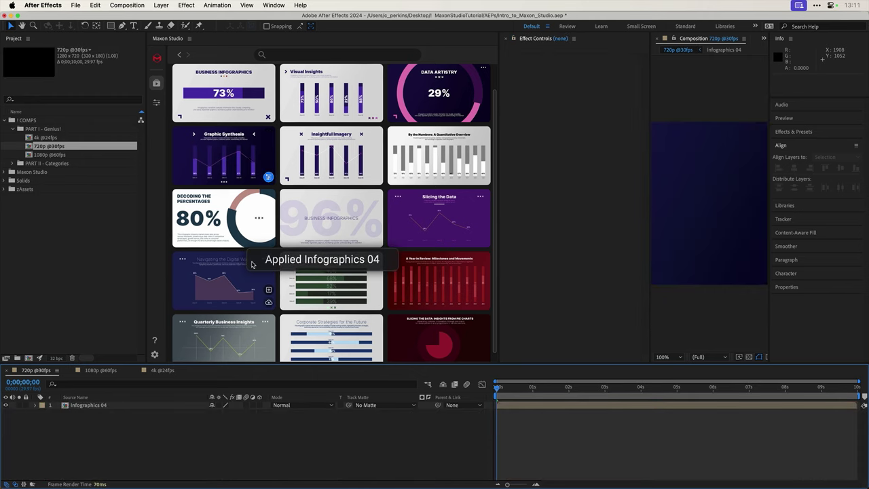
pyautogui.click(100, 371)
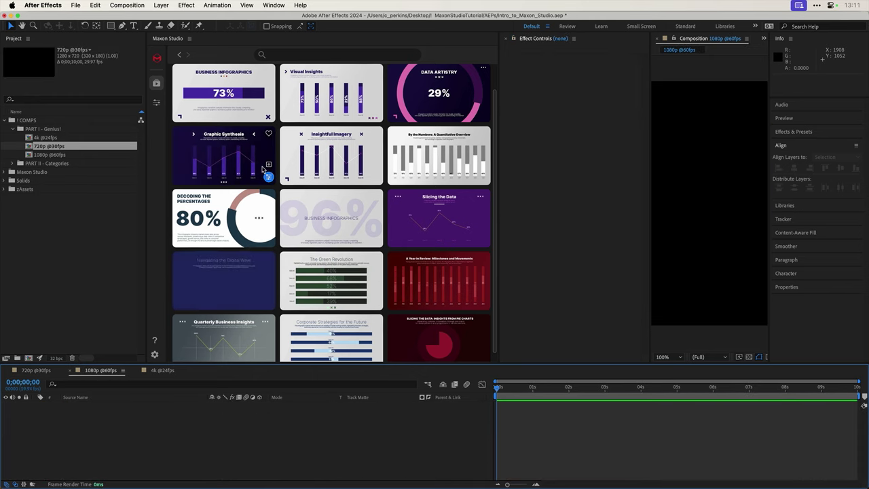
pyautogui.click(224, 153)
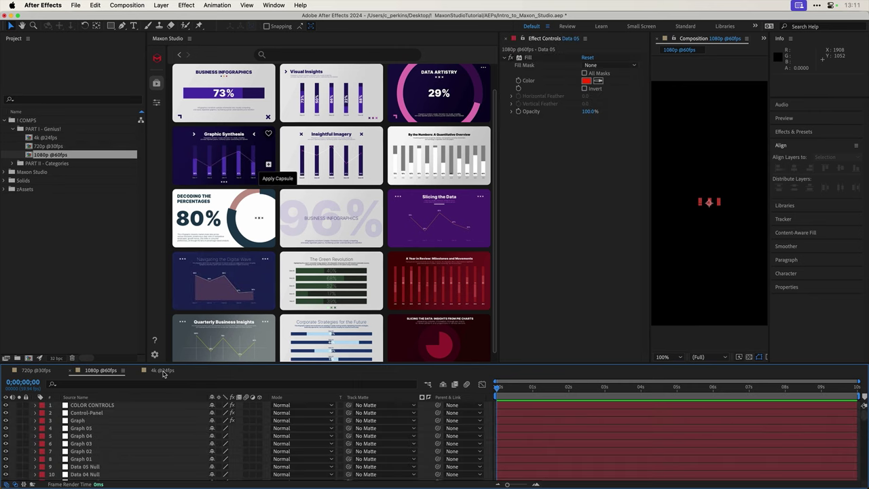
pyautogui.click(163, 371)
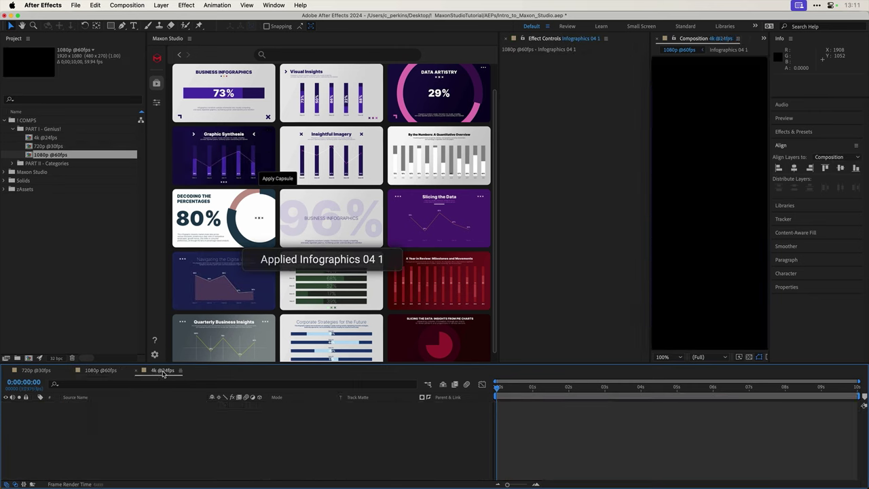
pyautogui.click(268, 175)
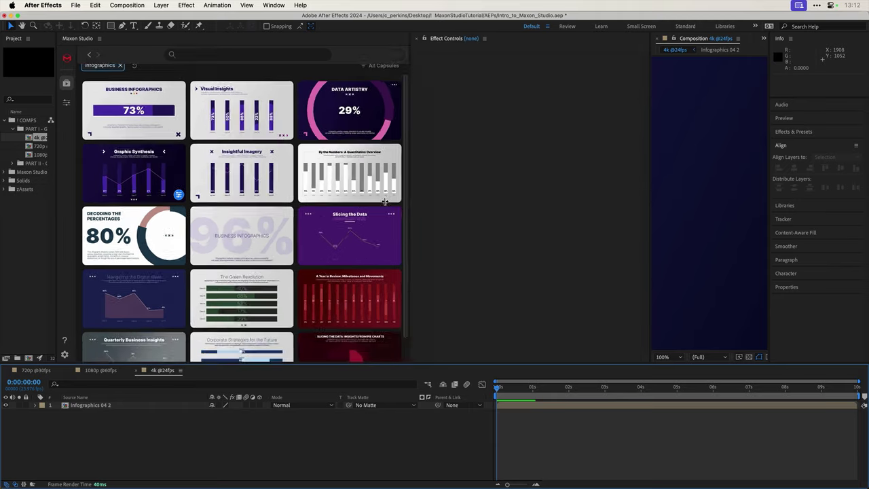
# - Tab Maxon Studio beside Effect Controls and widen the composition viewer
pyautogui.moveTo(376, 201); pyautogui.dragTo(344, 196)
pyautogui.moveTo(376, 39); pyautogui.dragTo(63, 182)
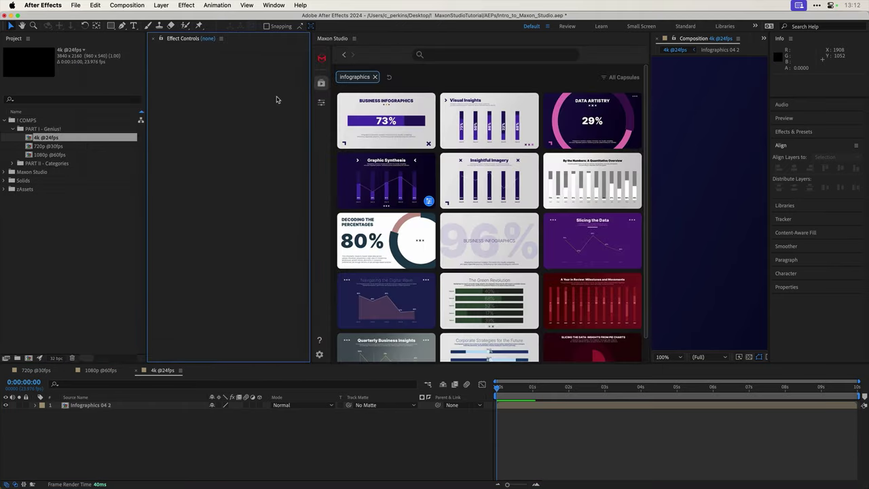
pyautogui.moveTo(332, 39); pyautogui.dragTo(432, 128)
pyautogui.moveTo(484, 97); pyautogui.dragTo(235, 98)
# - Scrub the 720p comp to about 2 seconds and open the Infographics 04 precomp
pyautogui.click(38, 370)
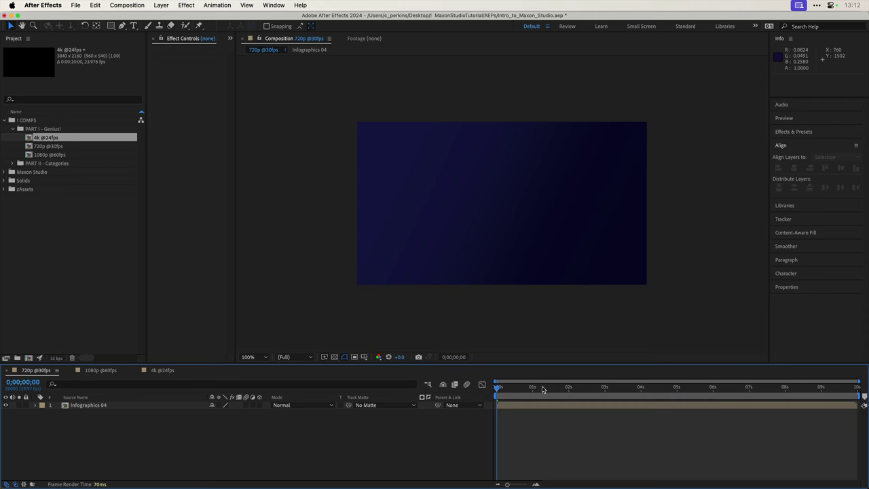
pyautogui.moveTo(535, 389); pyautogui.dragTo(580, 387)
pyautogui.click(103, 405)
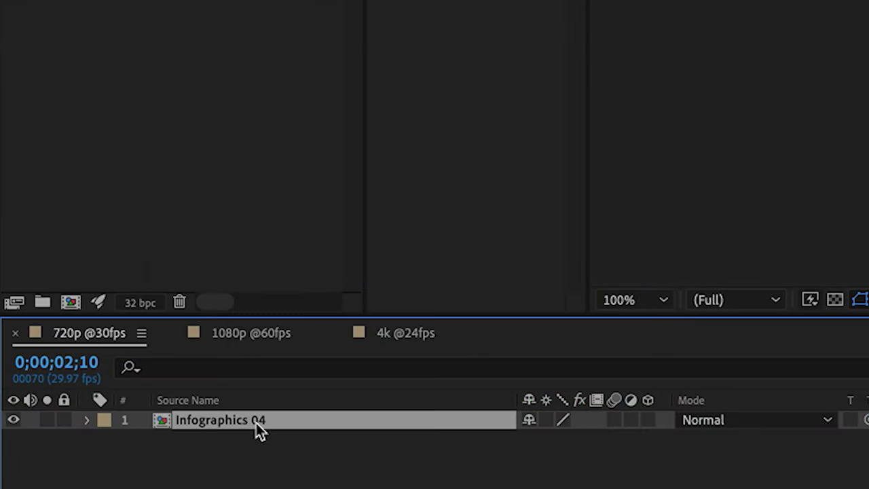
pyautogui.doubleClick(256, 423)
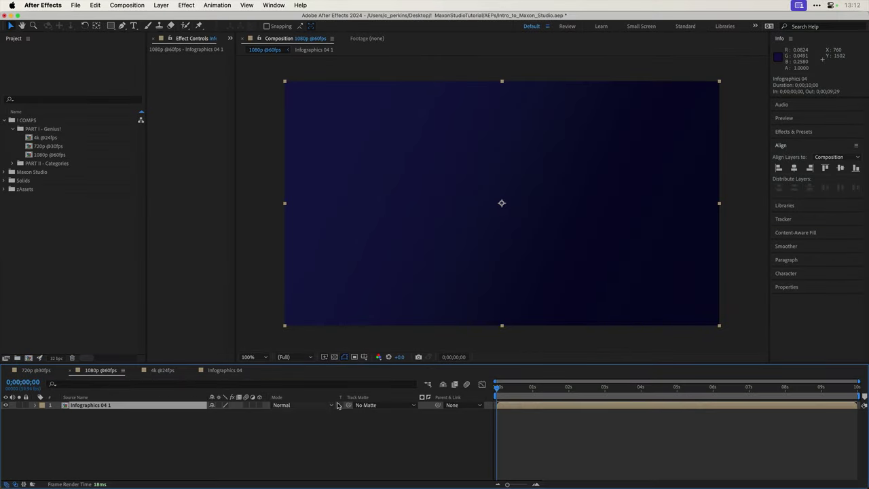
# - Preview the infographic at about 3 seconds and open the Infographics 04 1 precomp
pyautogui.moveTo(511, 389); pyautogui.dragTo(608, 391)
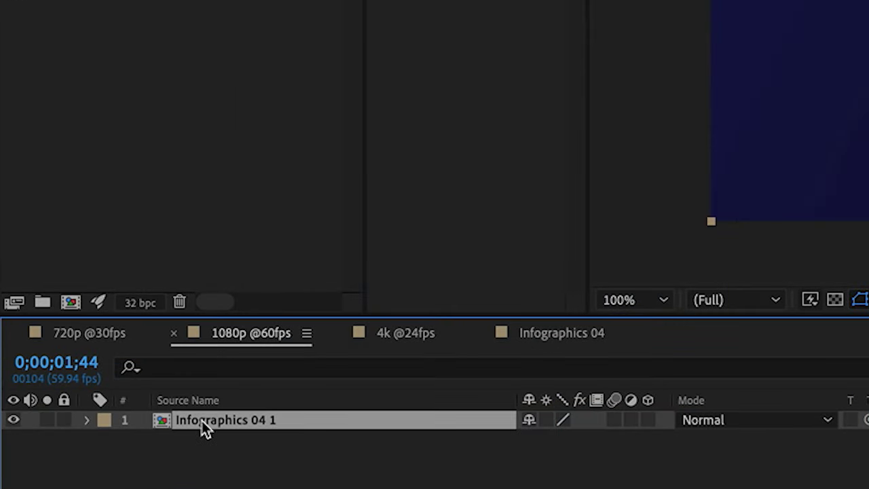
pyautogui.doubleClick(201, 421)
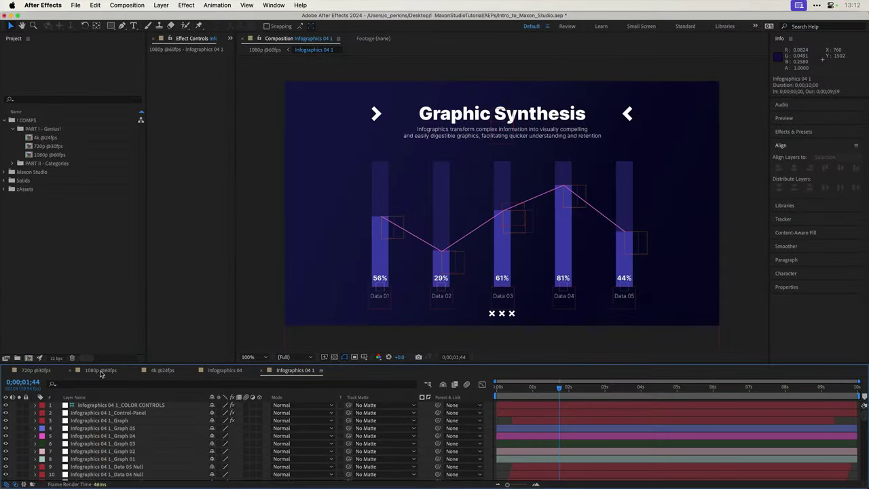
pyautogui.click(102, 371)
pyautogui.click(163, 371)
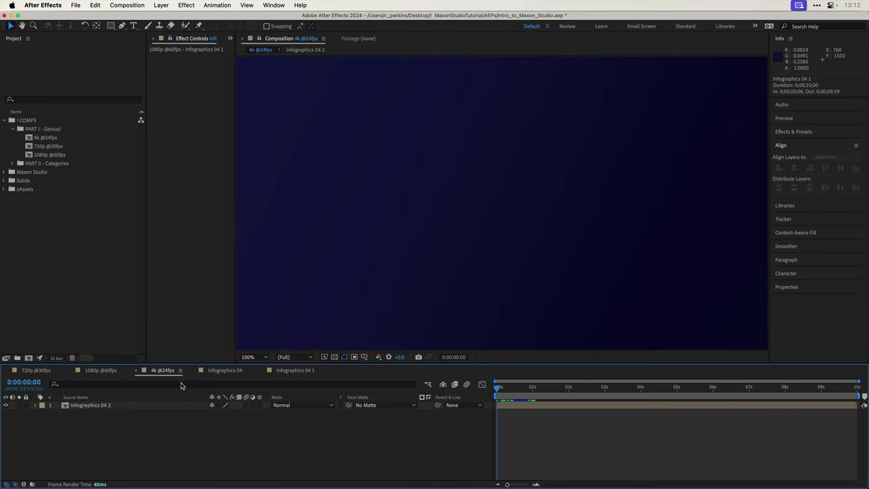
# - Play the 4k comp's chart animation maximized, then open the Infographics 04 2 precomp
pyautogui.moveTo(504, 389)
pyautogui.mouseDown()
pyautogui.moveTo(553, 389)
pyautogui.moveTo(508, 389)
pyautogui.mouseUp()
pyautogui.press('`')
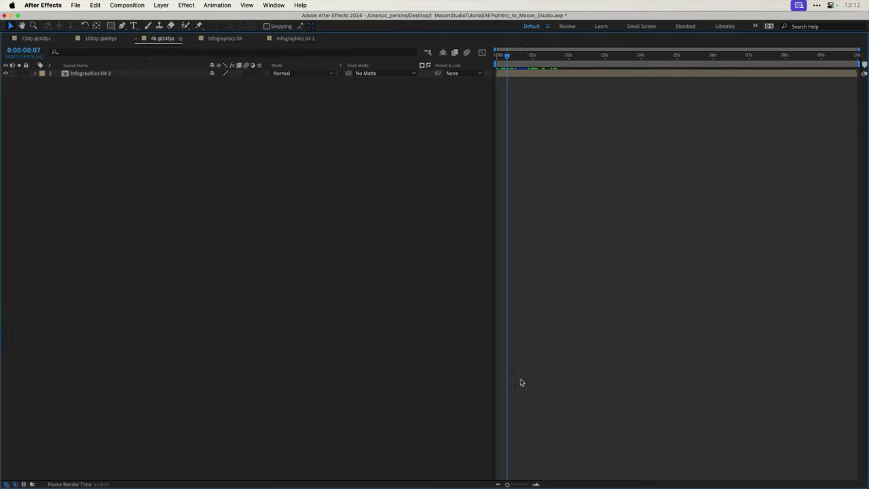
pyautogui.press('`')
pyautogui.press('`')
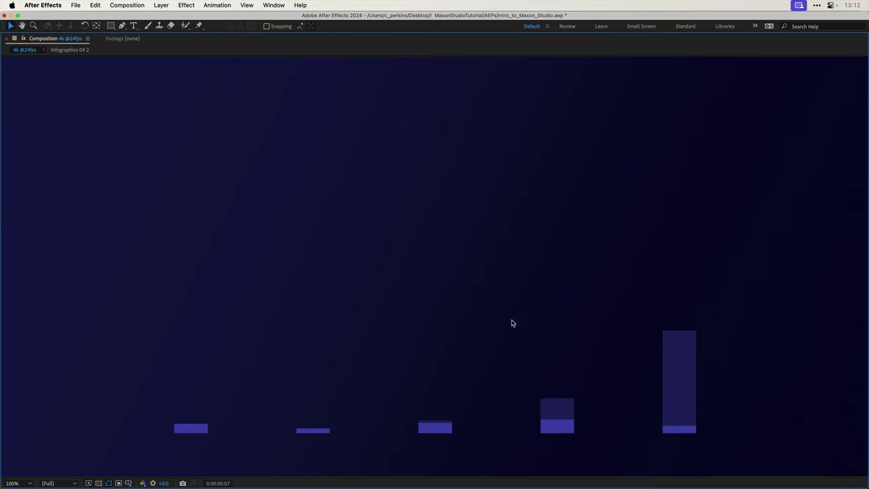
pyautogui.press('space')
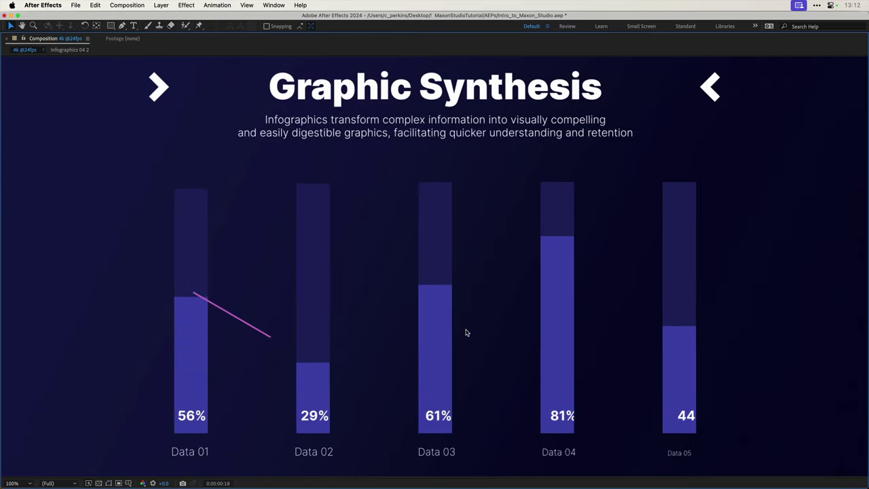
pyautogui.press('`')
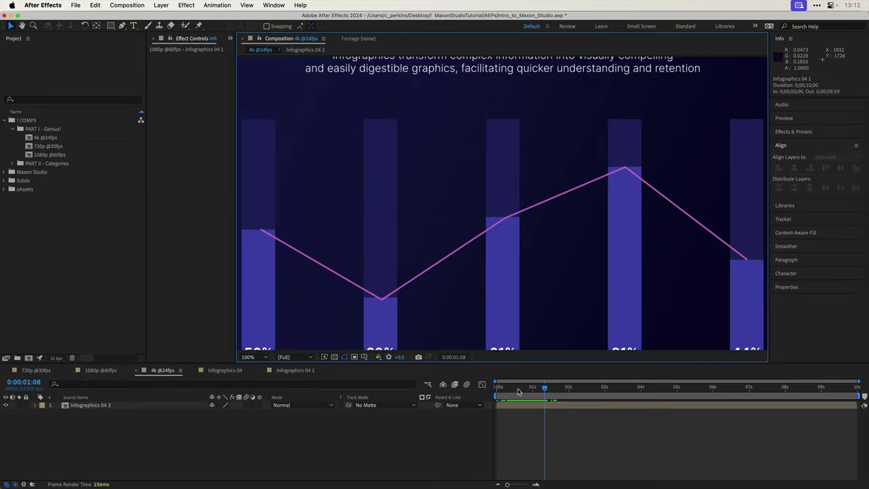
pyautogui.moveTo(519, 390); pyautogui.dragTo(534, 388)
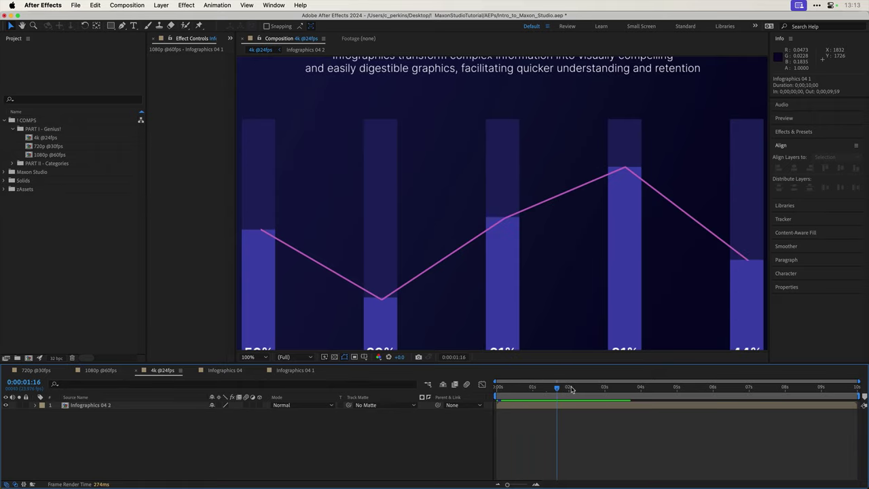
pyautogui.doubleClick(103, 406)
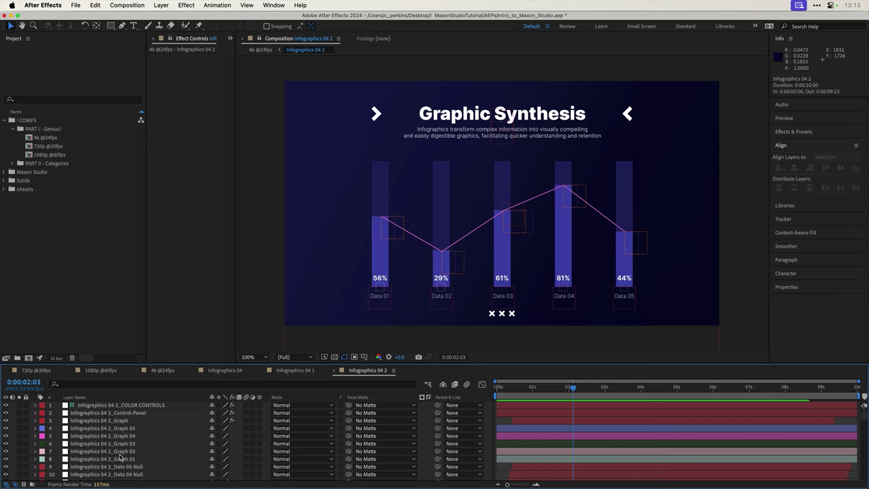
# - Switch to the Infographics 04 composition and widen the project and effect controls area
pyautogui.click(54, 373)
pyautogui.click(223, 372)
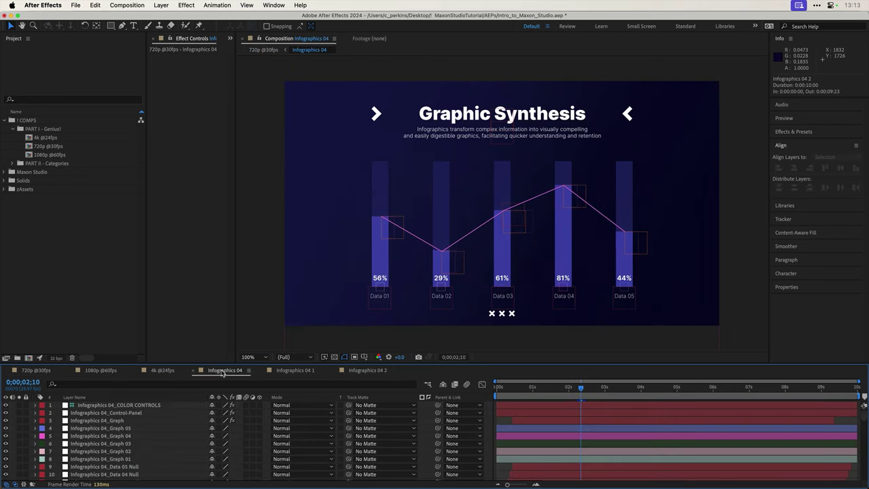
pyautogui.moveTo(146, 190); pyautogui.dragTo(77, 191)
pyautogui.moveTo(235, 168); pyautogui.dragTo(305, 169)
# - Bring up the Maxon Studio library and widen it to three capsule columns
pyautogui.click(161, 39)
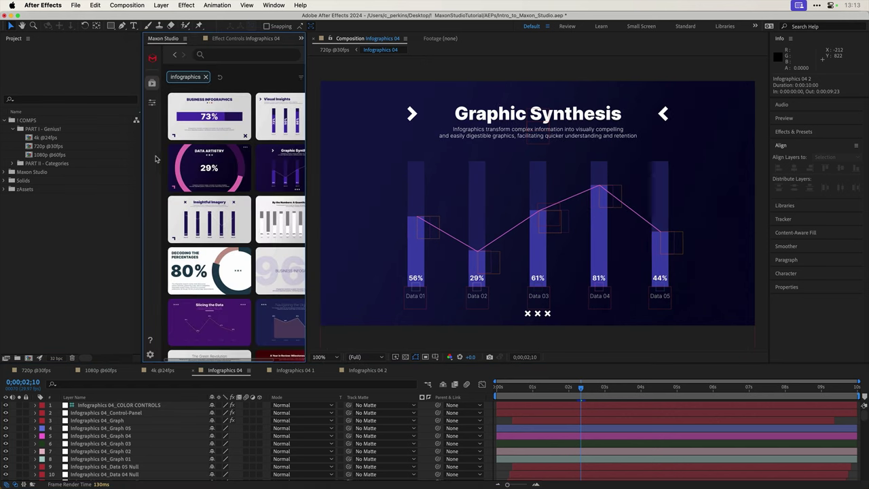
pyautogui.moveTo(142, 167); pyautogui.dragTo(56, 167)
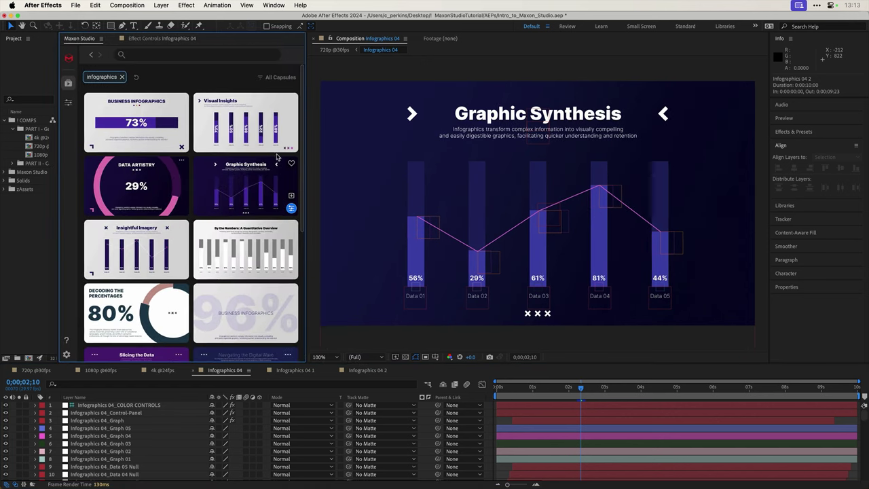
pyautogui.moveTo(308, 143); pyautogui.dragTo(352, 147)
pyautogui.moveTo(254, 129)
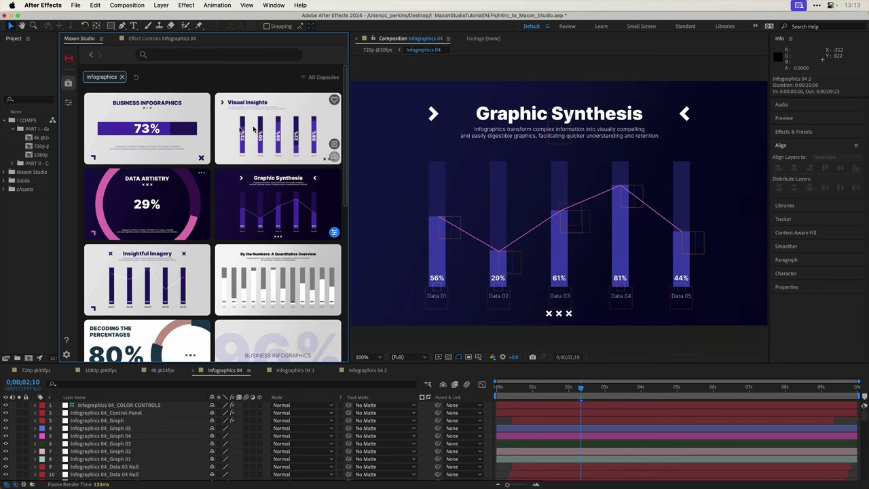
pyautogui.moveTo(172, 136)
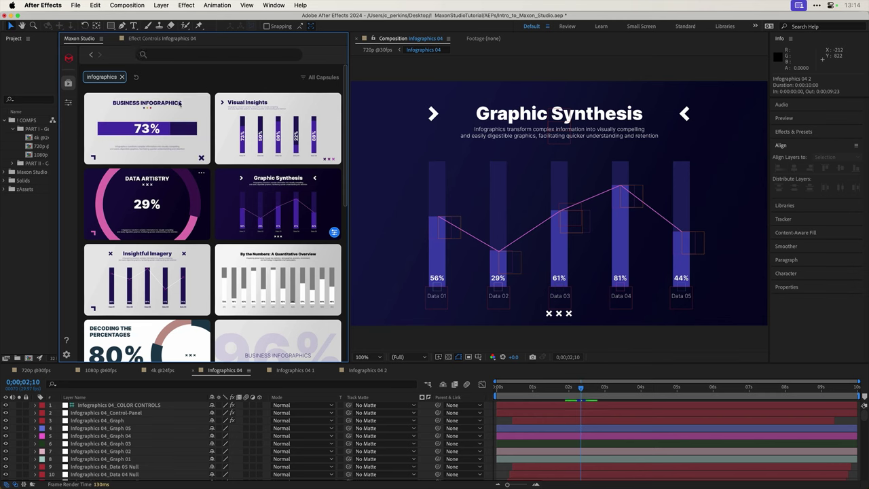
pyautogui.moveTo(178, 107)
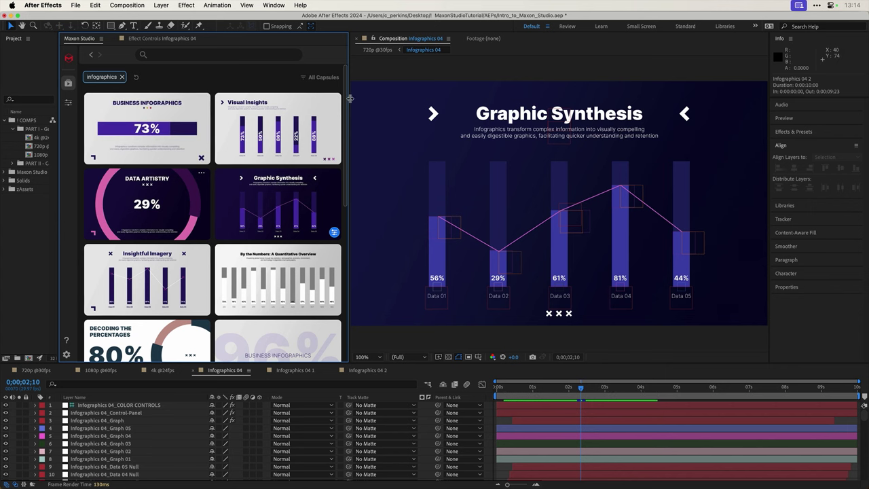
pyautogui.moveTo(358, 99); pyautogui.dragTo(419, 99)
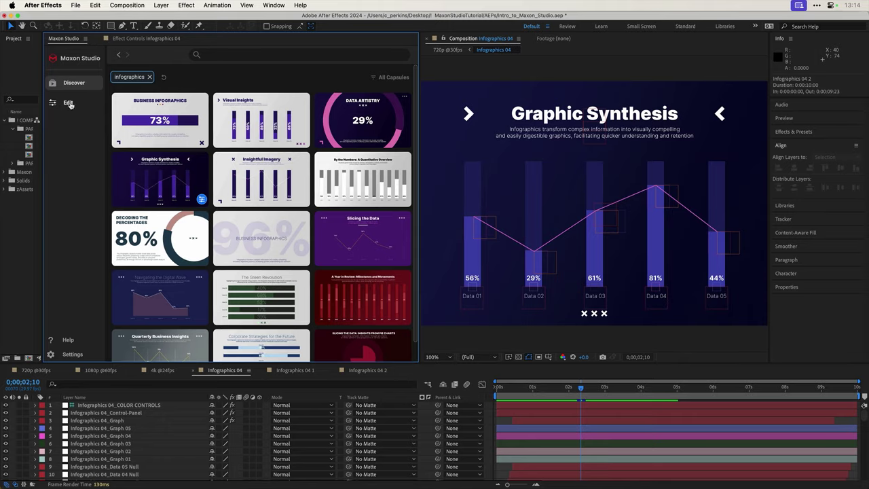
# - Open Maxon Studio's Edit page and select the applied Infographics 04 capsule's properties
pyautogui.click(69, 103)
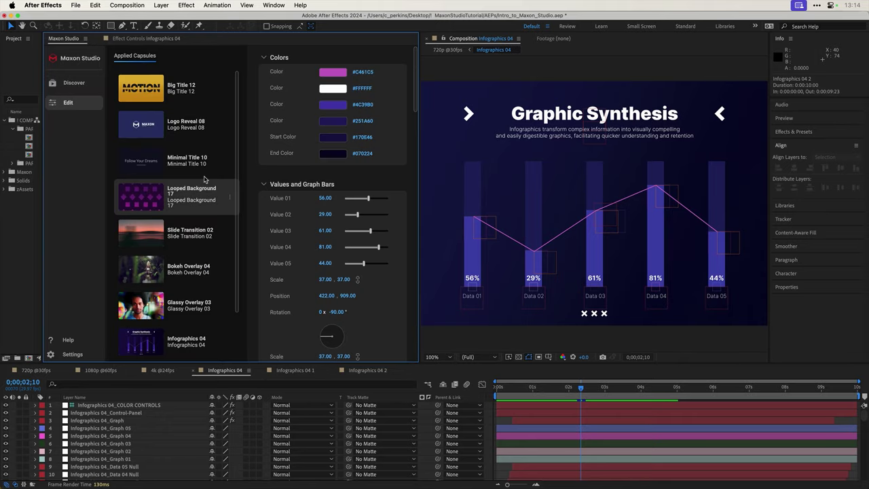
pyautogui.scroll(-3, 204, 203)
pyautogui.scroll(3, 238, 203)
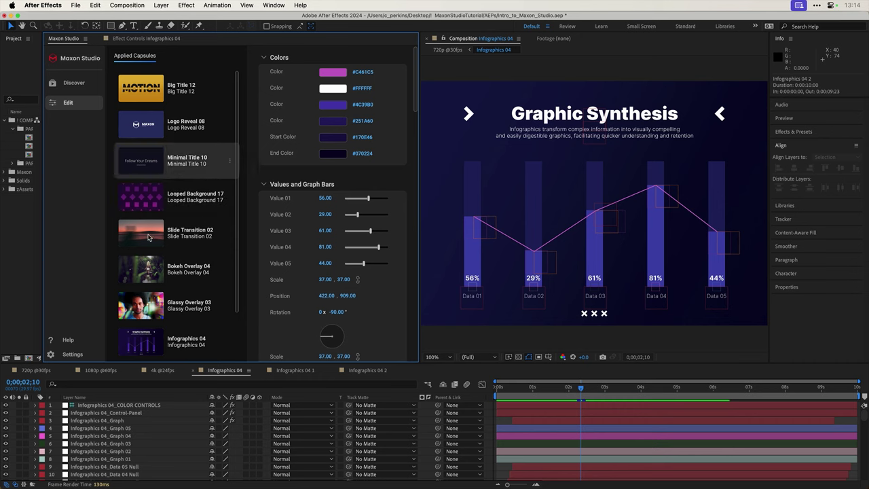
pyautogui.scroll(-2, 188, 270)
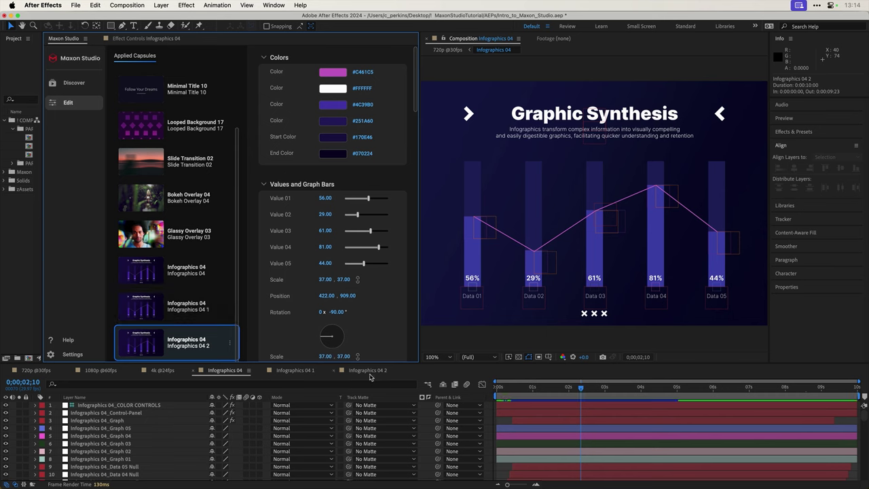
pyautogui.click(141, 304)
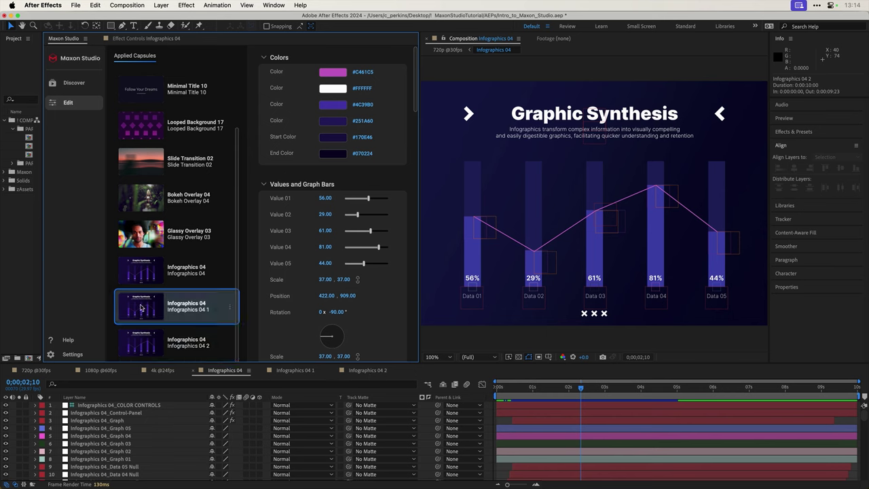
pyautogui.click(142, 268)
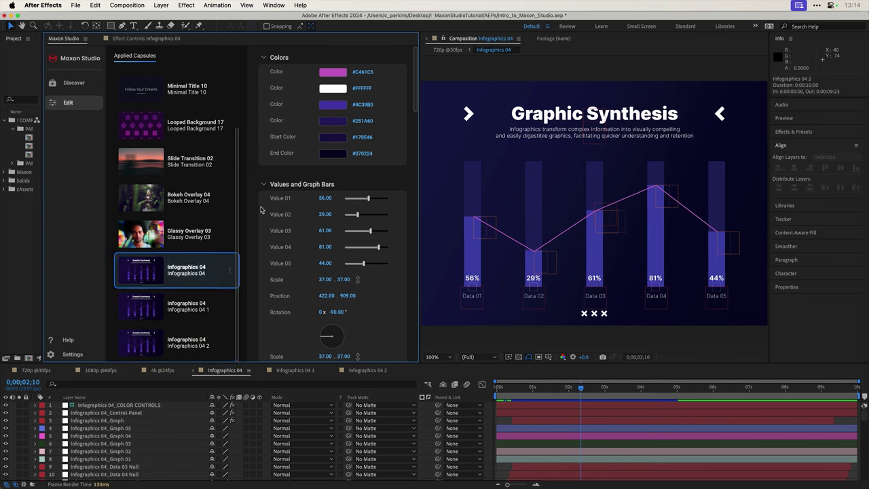
pyautogui.scroll(-15, 285, 145)
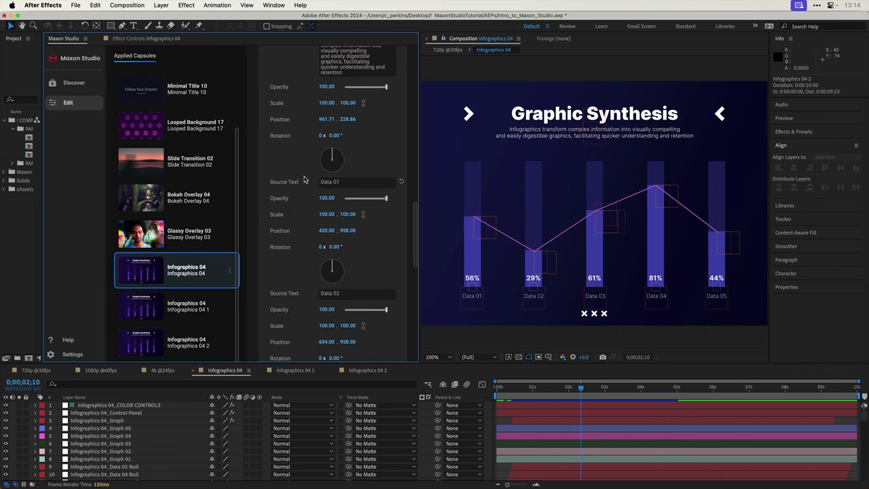
# - Retitle the chart 'NERD THINGS' in the Titles Source Text field
pyautogui.scroll(5, 332, 176)
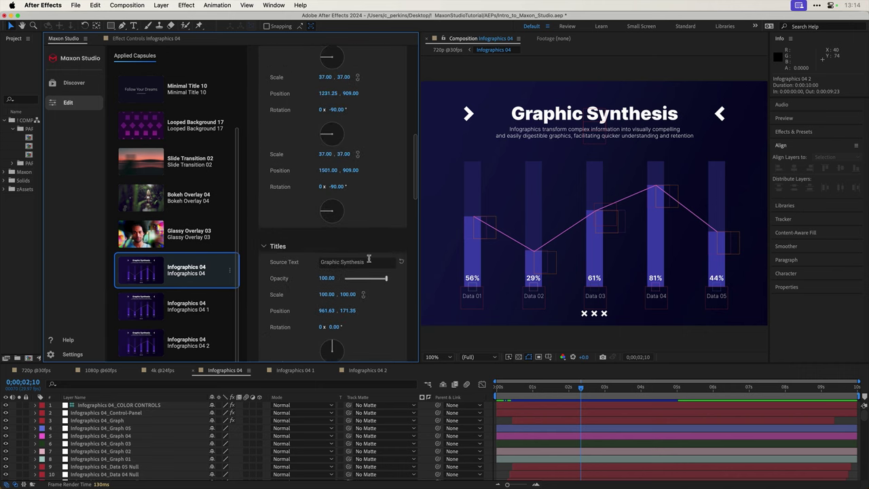
pyautogui.click(371, 263)
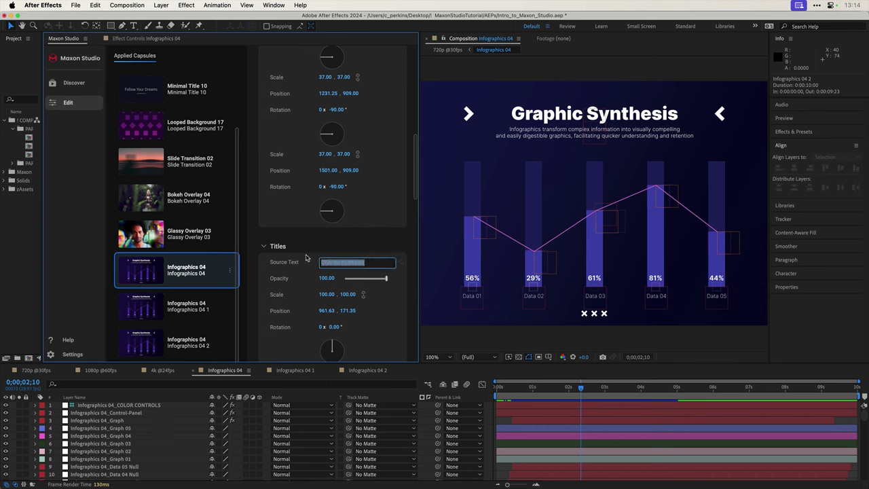
pyautogui.write('NERD')
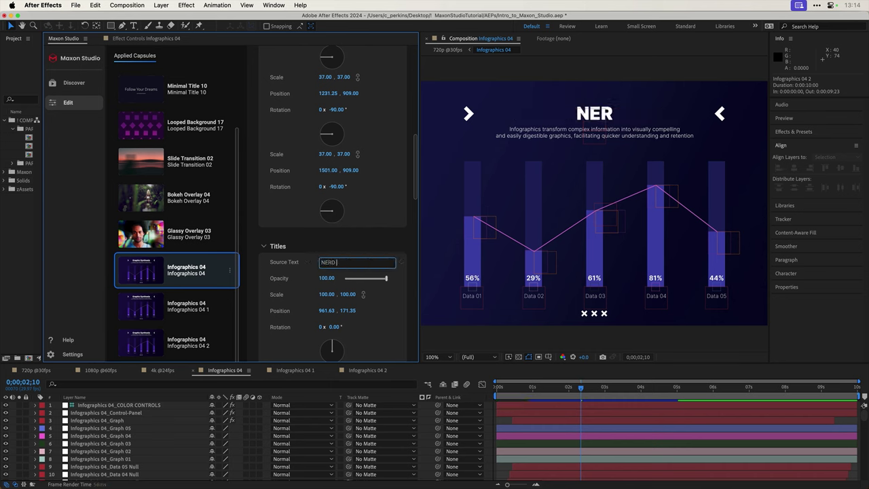
pyautogui.write(' THINGS')
pyautogui.click(372, 248)
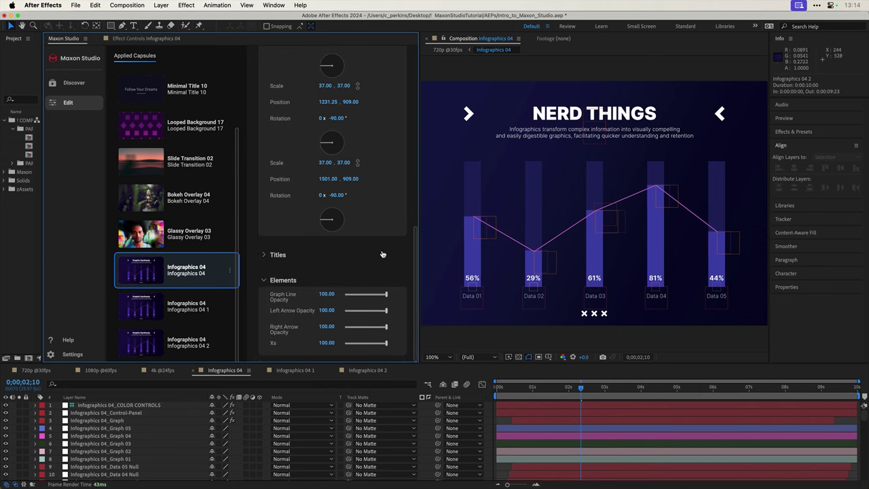
# - Set the first graph colour to bright green #1EFF00
pyautogui.scroll(10, 405, 252)
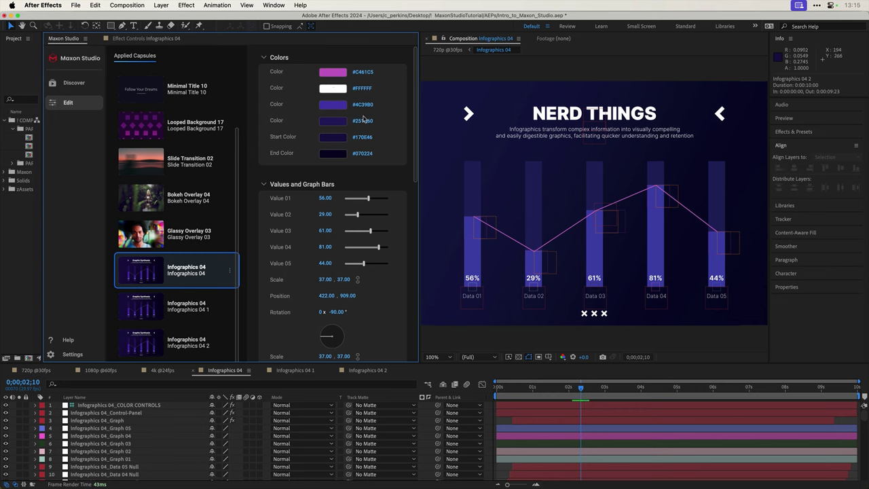
pyautogui.click(332, 72)
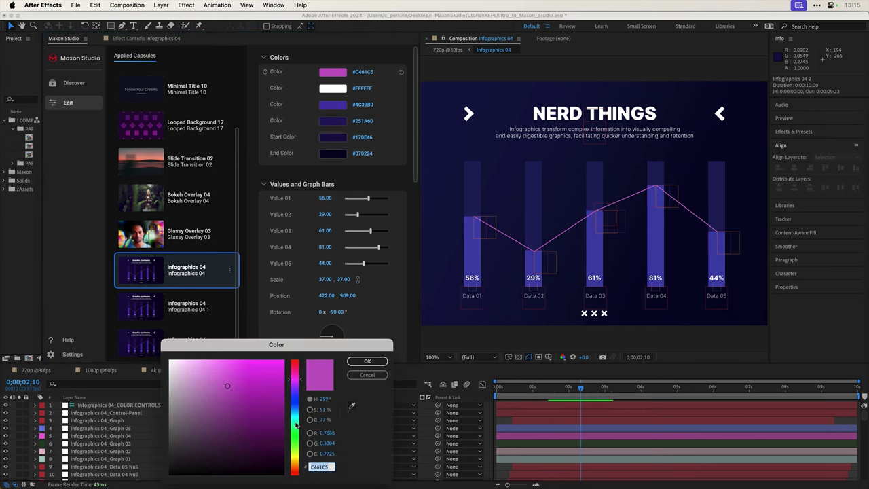
pyautogui.moveTo(296, 426); pyautogui.dragTo(295, 438)
pyautogui.moveTo(272, 366); pyautogui.dragTo(306, 346)
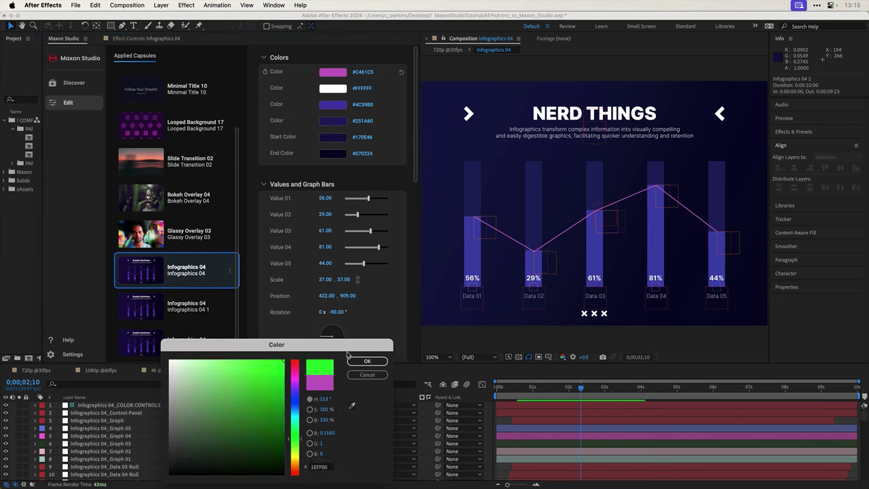
pyautogui.click(367, 360)
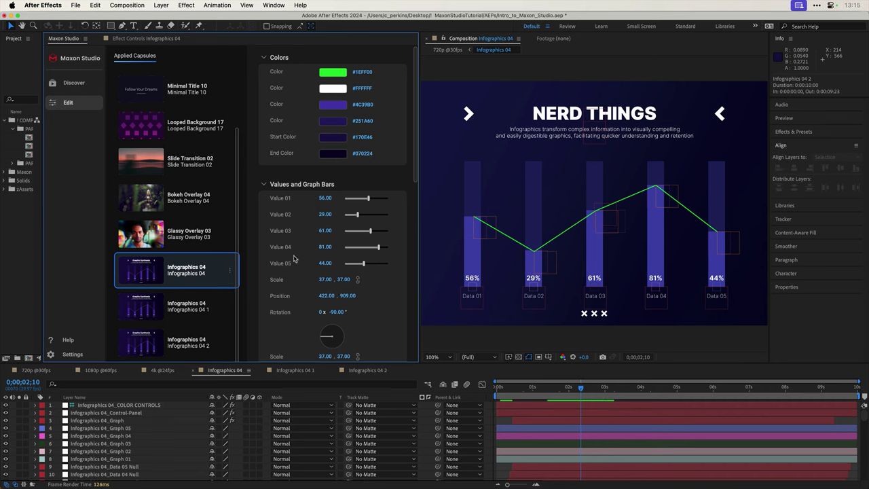
# - Delete the Infographics 04_05 point layer and the Data-05: Mask 1 layer
pyautogui.scroll(-10, 294, 260)
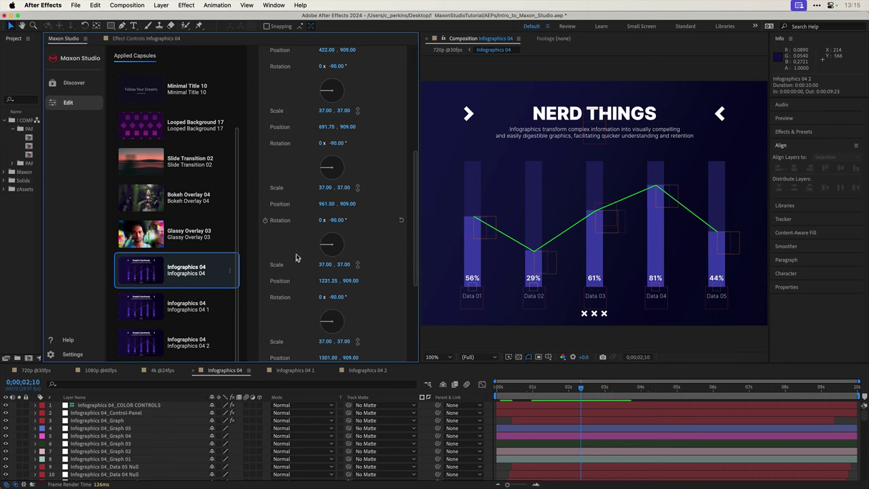
pyautogui.scroll(-8, 296, 257)
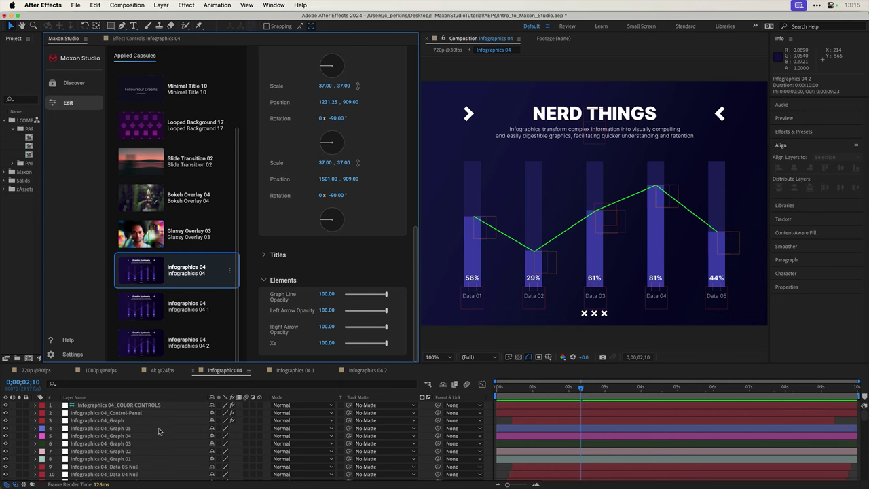
pyautogui.scroll(-4, 159, 432)
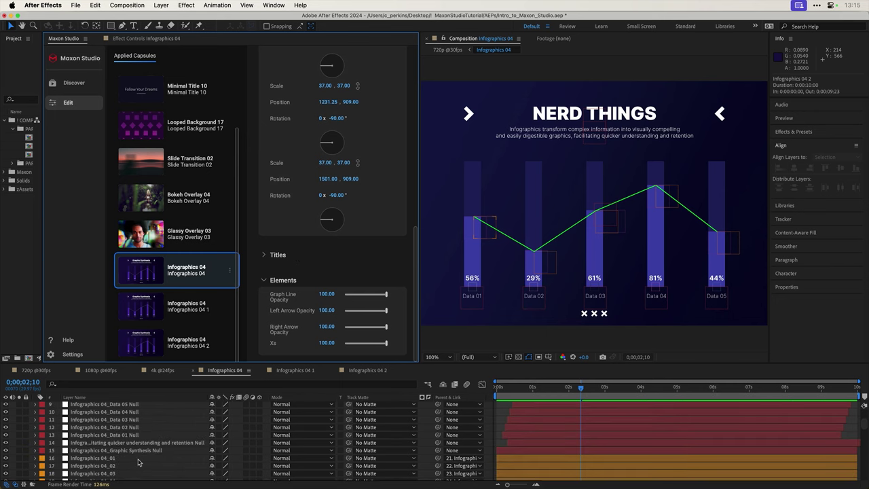
pyautogui.scroll(-4, 138, 463)
pyautogui.click(95, 447)
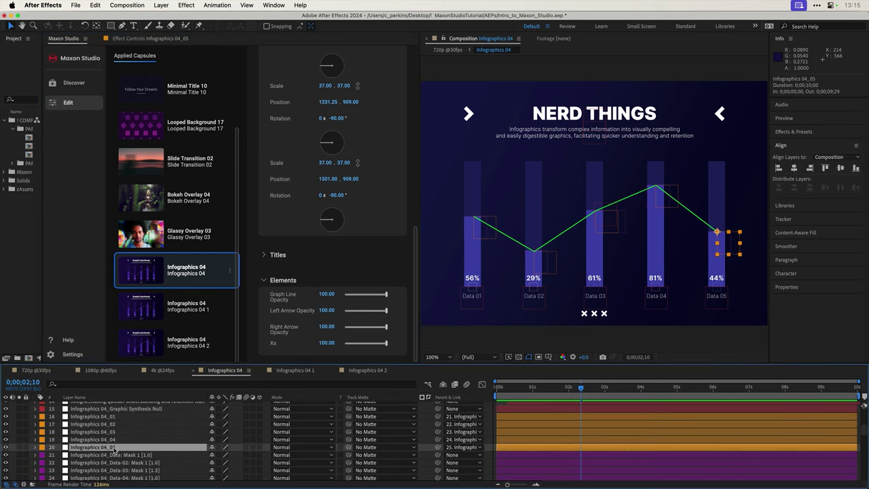
pyautogui.keyDown('super'); pyautogui.click(125, 448); pyautogui.keyUp('super')
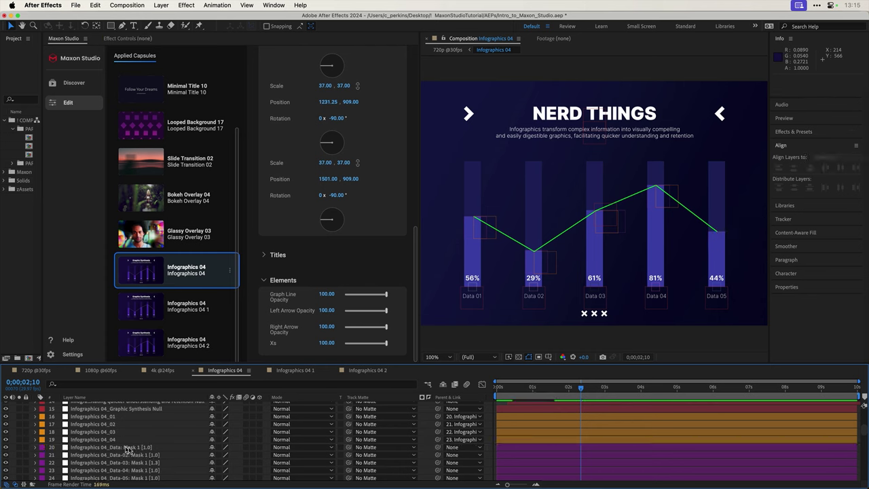
pyautogui.scroll(-3, 136, 447)
pyautogui.click(129, 445)
pyautogui.press('Delete')
# - Delete the Data 05 label and Matte-05 layers, then scrub back to about 1s
pyautogui.scroll(-1, 126, 444)
pyautogui.click(125, 441)
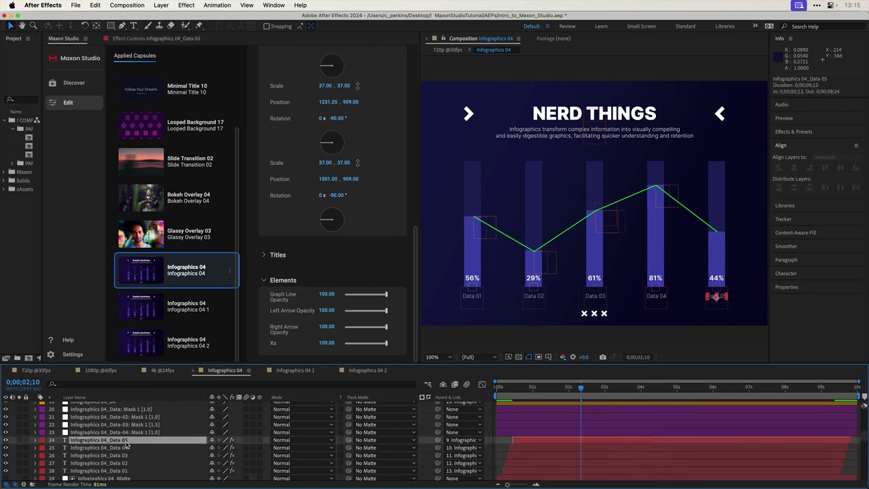
pyautogui.keyDown('super'); pyautogui.click(125, 441); pyautogui.keyUp('super')
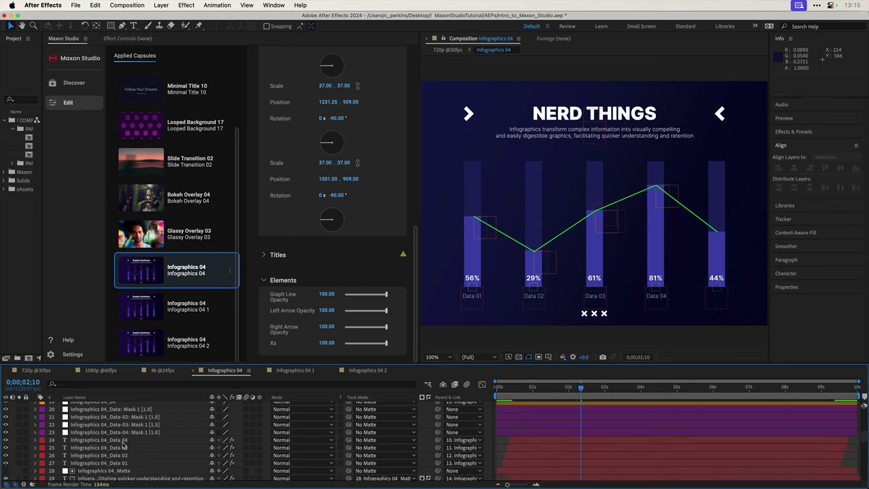
pyautogui.scroll(-2, 138, 453)
pyautogui.click(134, 466)
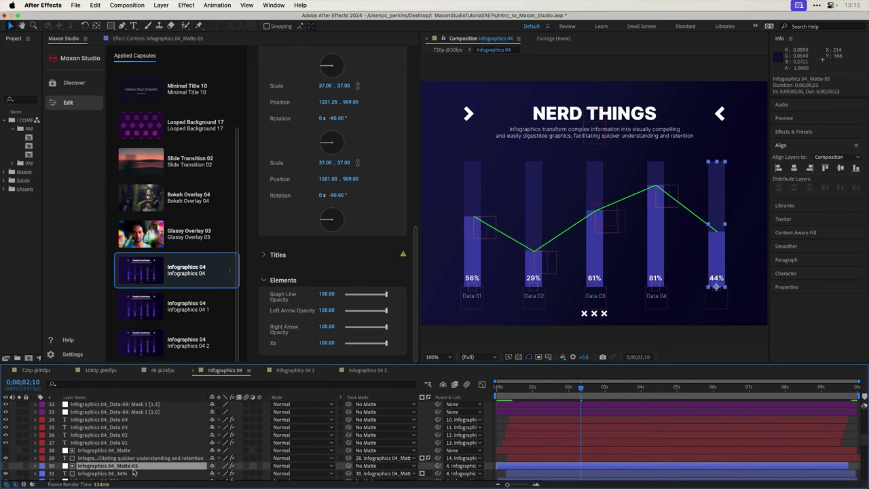
pyautogui.keyDown('super'); pyautogui.click(140, 468); pyautogui.keyUp('super')
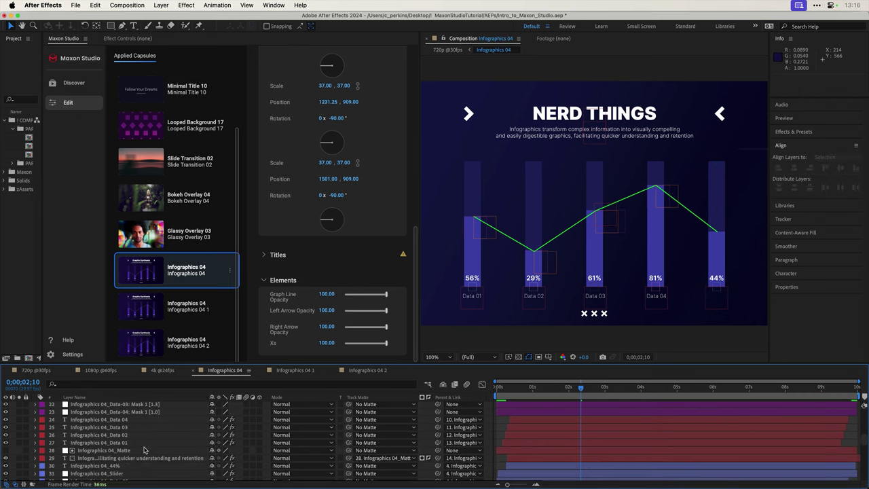
pyautogui.scroll(5, 147, 462)
pyautogui.moveTo(525, 390)
pyautogui.mouseDown()
pyautogui.moveTo(515, 392)
pyautogui.moveTo(534, 391)
pyautogui.mouseUp()
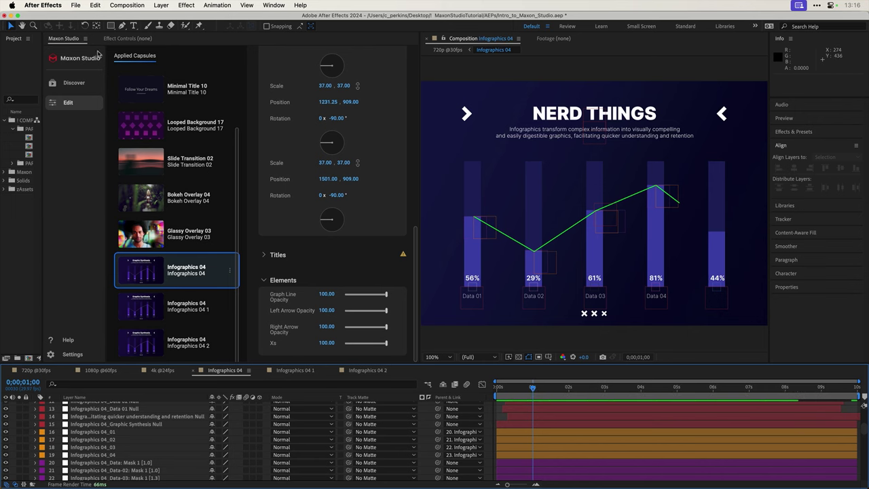
# - Float the Maxon Studio panel as its own window beside the composition
pyautogui.moveTo(69, 39); pyautogui.dragTo(193, 85)
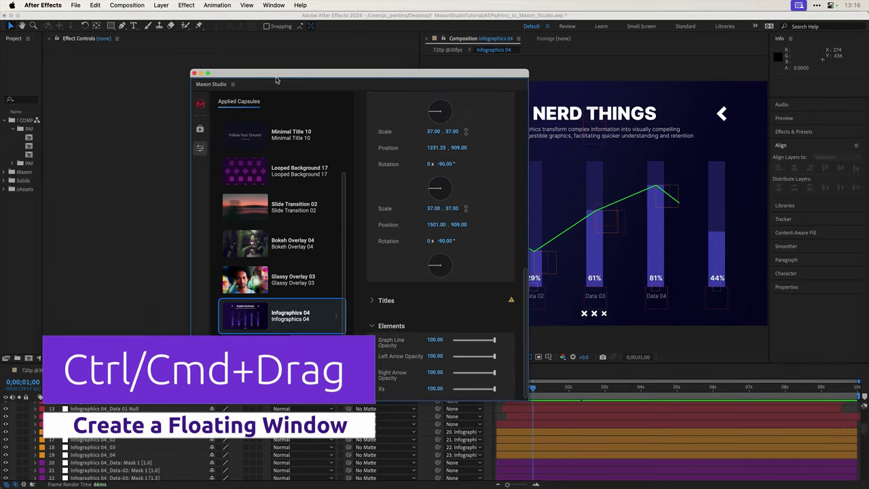
pyautogui.moveTo(276, 80); pyautogui.dragTo(240, 65)
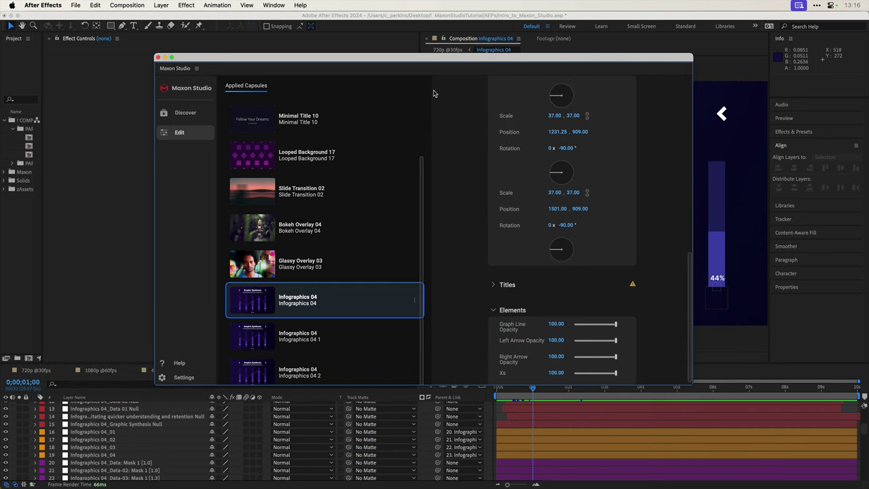
pyautogui.moveTo(359, 61); pyautogui.dragTo(299, 90)
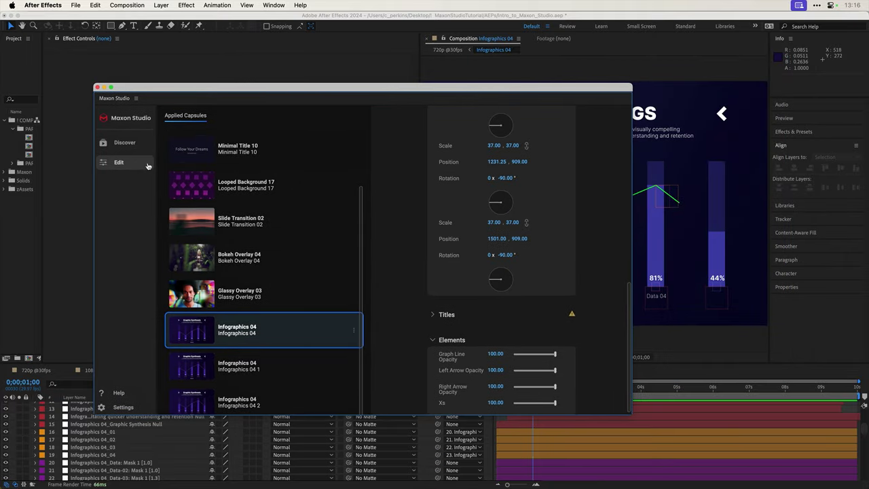
# - Switch Maxon Studio to Discover and clear the infographics filter to browse all capsules
pyautogui.click(125, 144)
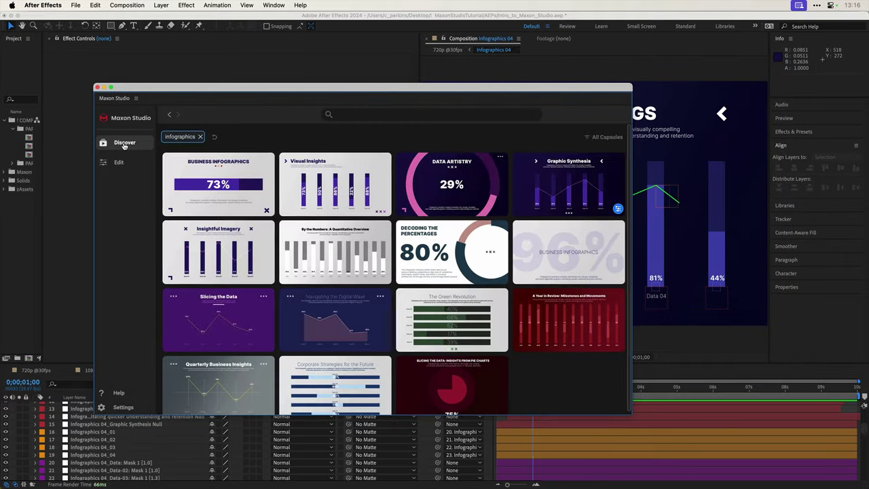
pyautogui.click(200, 137)
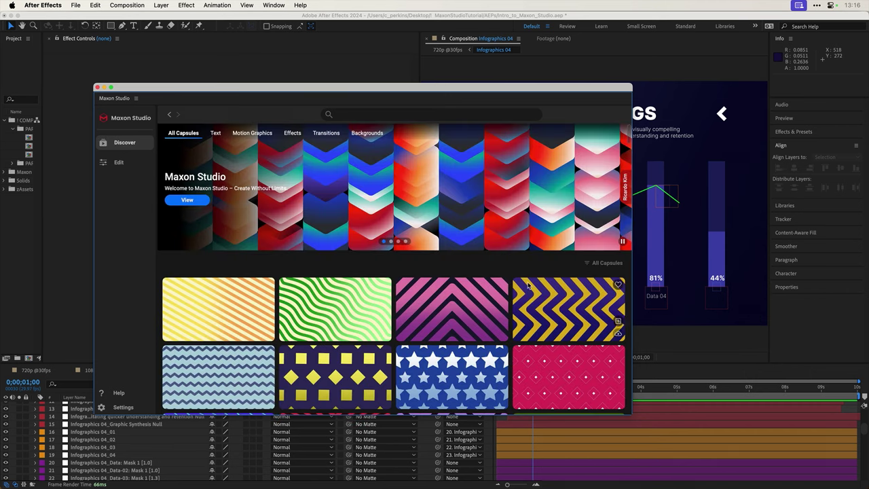
pyautogui.scroll(-15, 503, 271)
pyautogui.scroll(-15, 527, 282)
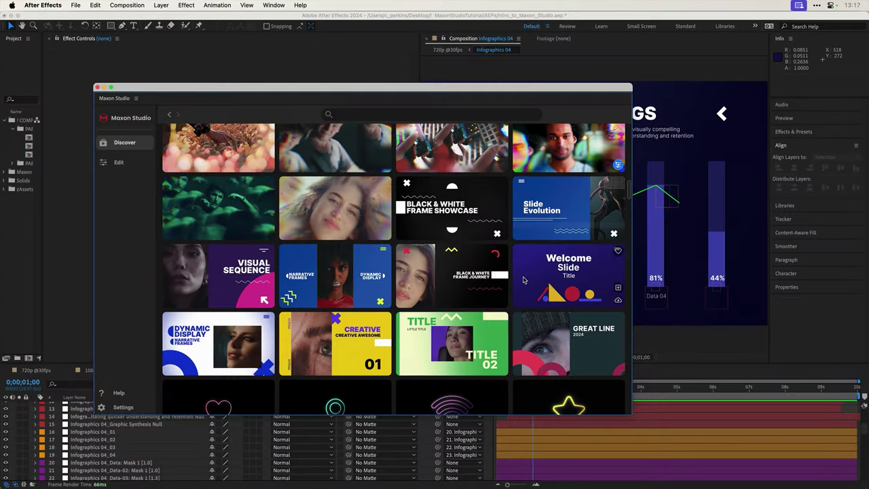
pyautogui.scroll(-15, 523, 279)
pyautogui.scroll(-15, 522, 279)
pyautogui.scroll(-10, 523, 279)
pyautogui.scroll(15, 523, 279)
pyautogui.scroll(20, 523, 279)
pyautogui.scroll(20, 563, 264)
pyautogui.scroll(10, 562, 264)
# - Show the Text capsules category, listing Full Screen and Big Title
pyautogui.moveTo(427, 298)
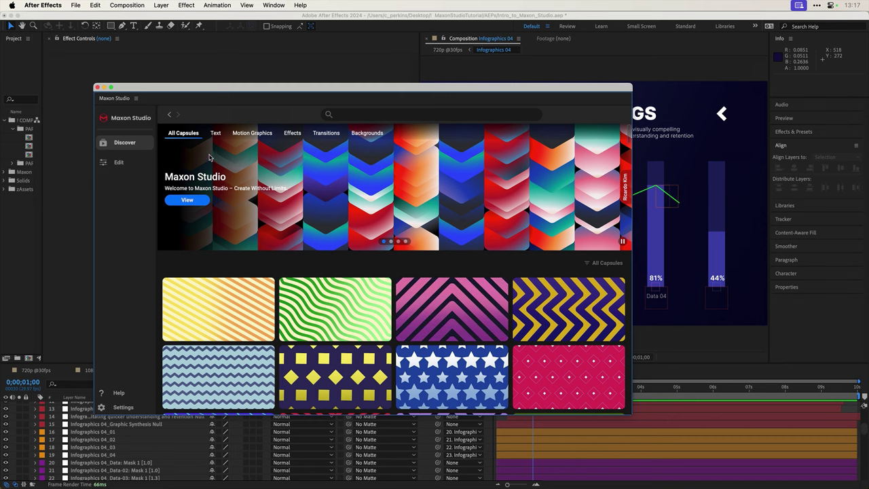
pyautogui.click(226, 135)
pyautogui.click(252, 133)
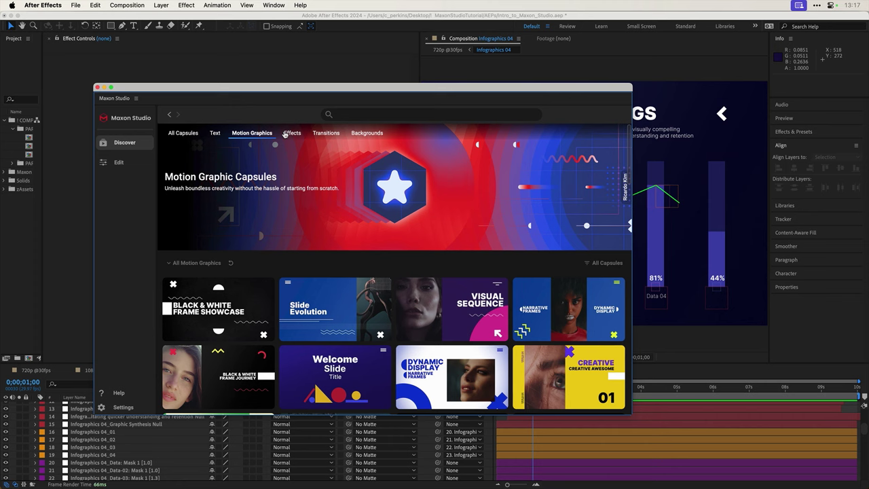
pyautogui.click(215, 134)
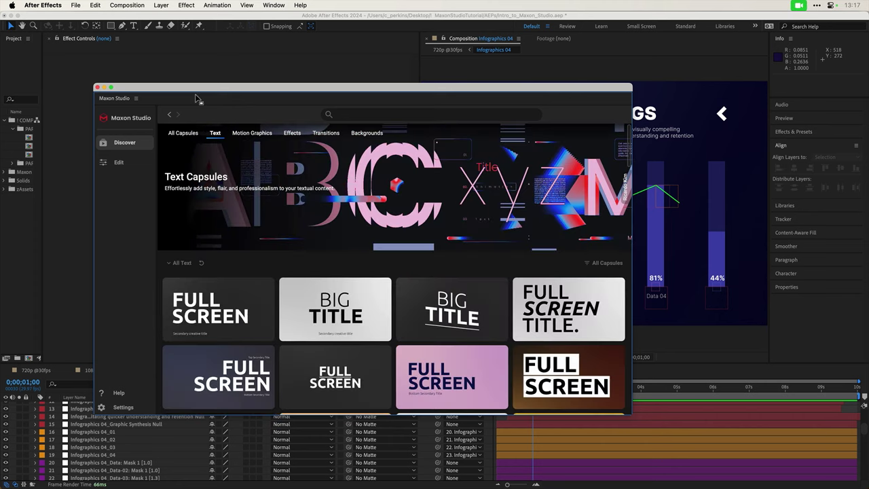
# - Open the 01a_Text_START composition from the PART II - Categories folder
pyautogui.moveTo(193, 90); pyautogui.dragTo(340, 95)
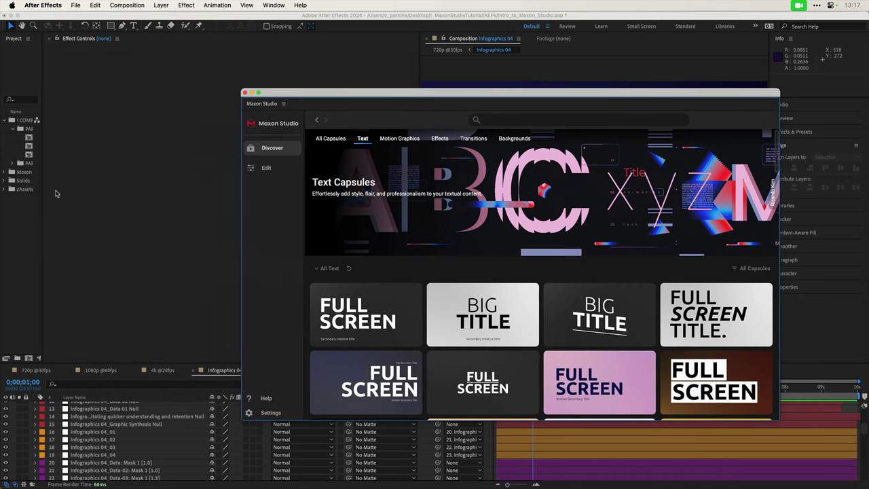
pyautogui.moveTo(42, 196); pyautogui.dragTo(145, 201)
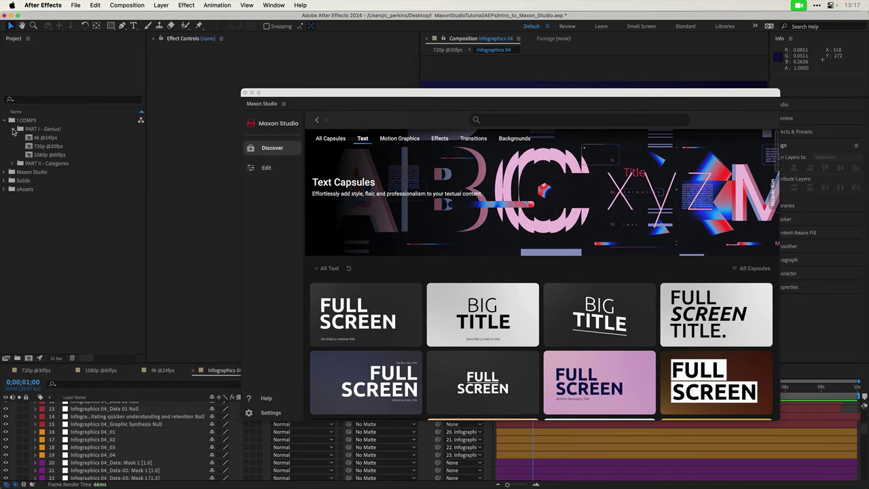
pyautogui.click(12, 130)
pyautogui.click(12, 138)
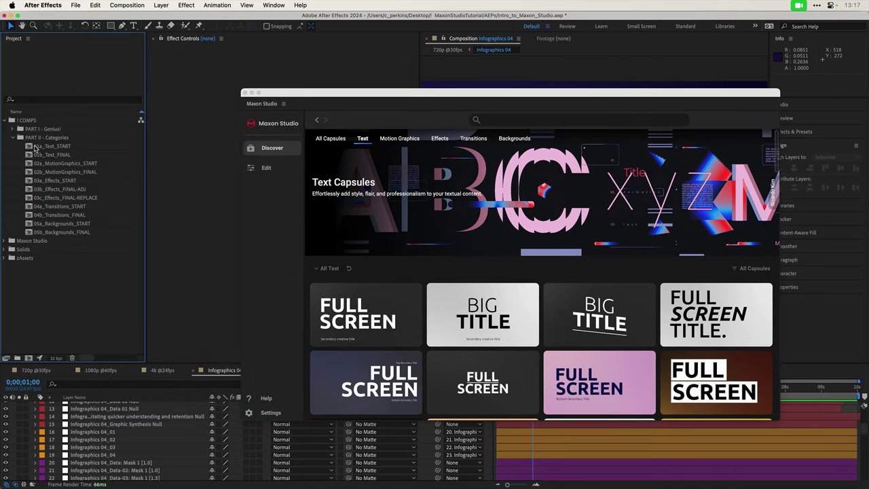
pyautogui.doubleClick(30, 149)
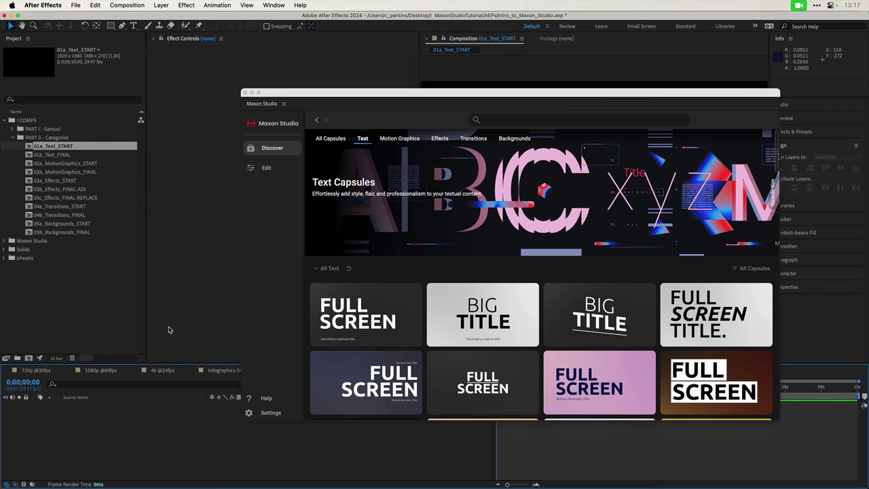
# - Close all other timeline panels so only 01a_Text_START remains
pyautogui.moveTo(343, 97); pyautogui.dragTo(868, 81)
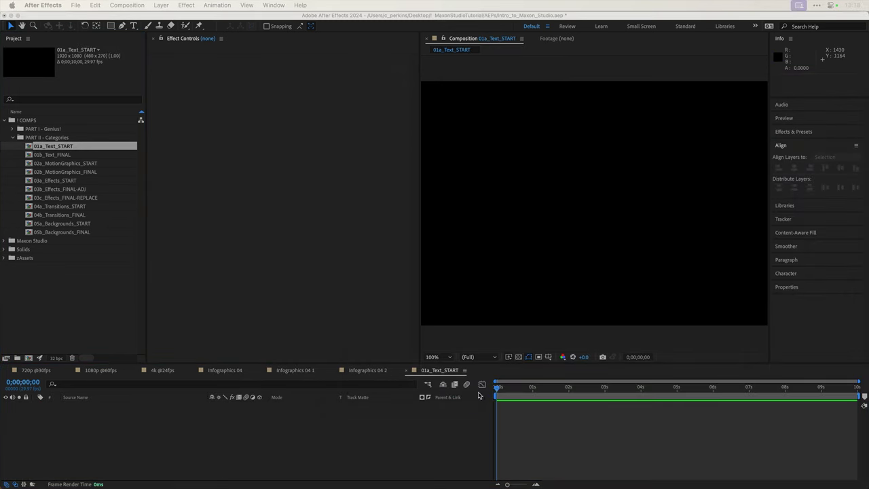
pyautogui.click(466, 373)
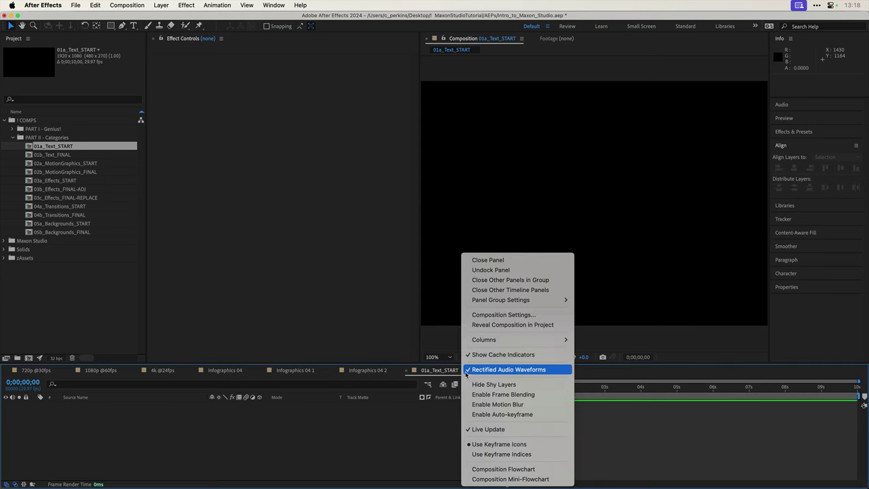
pyautogui.click(500, 281)
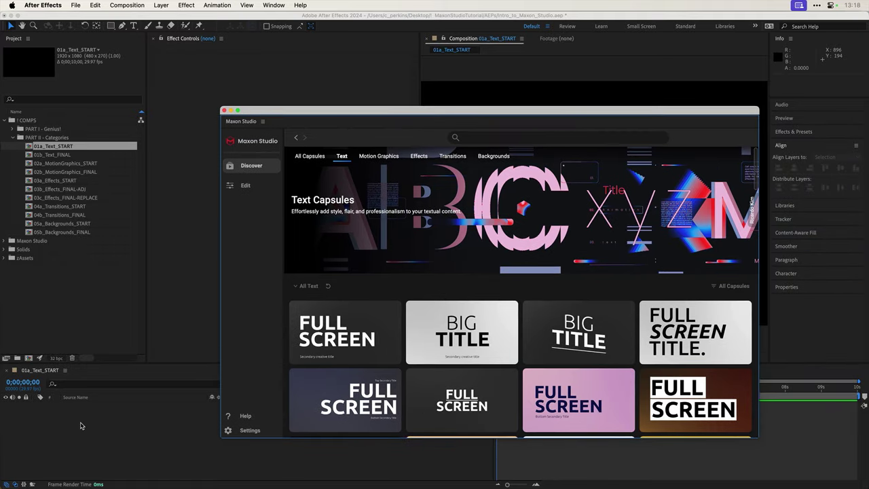
pyautogui.click(80, 426)
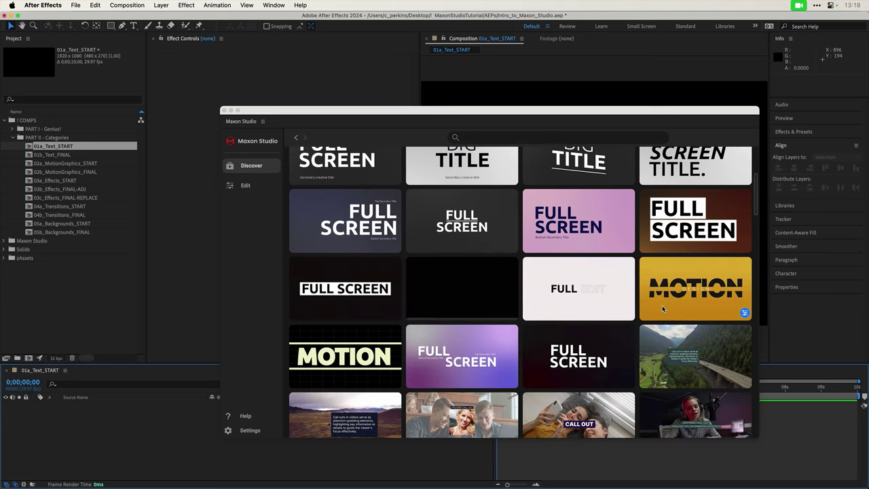
# - Add the MOTION DESIGN Big Title capsule, dock Maxon Studio into the left panels, and preview
pyautogui.click(696, 294)
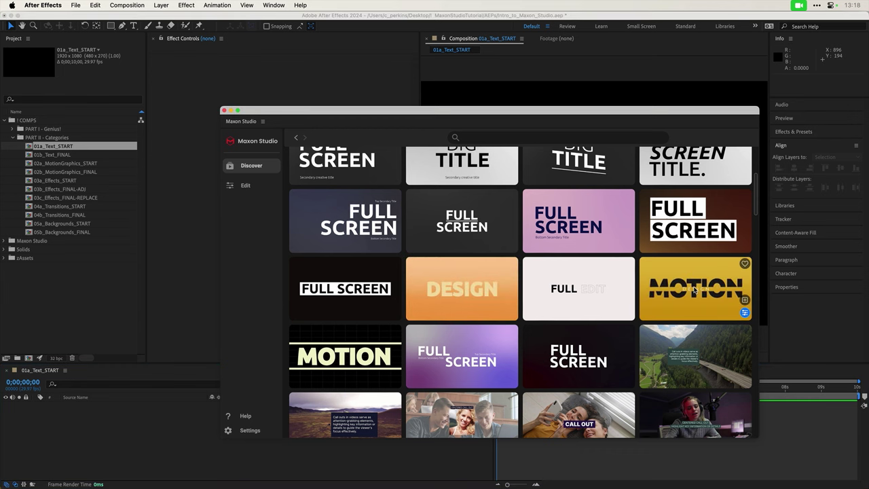
pyautogui.click(745, 299)
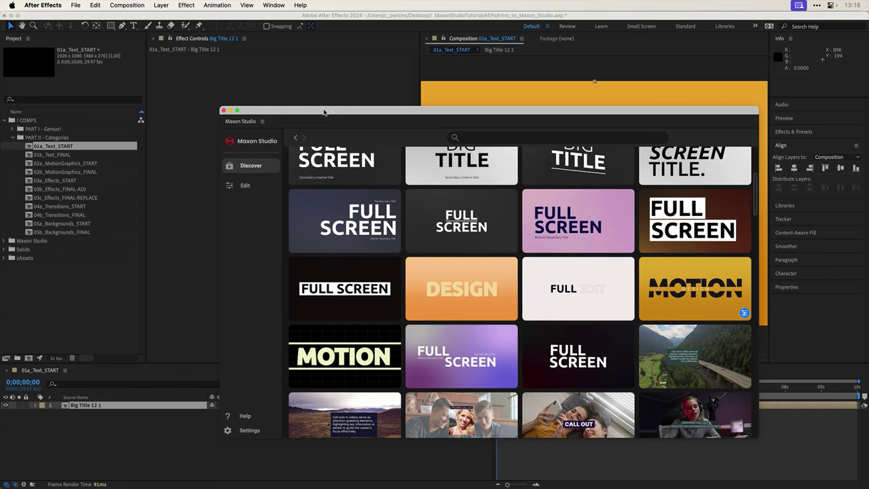
pyautogui.moveTo(332, 114)
pyautogui.mouseDown()
pyautogui.moveTo(293, 99)
pyautogui.moveTo(319, 121)
pyautogui.mouseUp()
pyautogui.moveTo(230, 131); pyautogui.dragTo(371, 118)
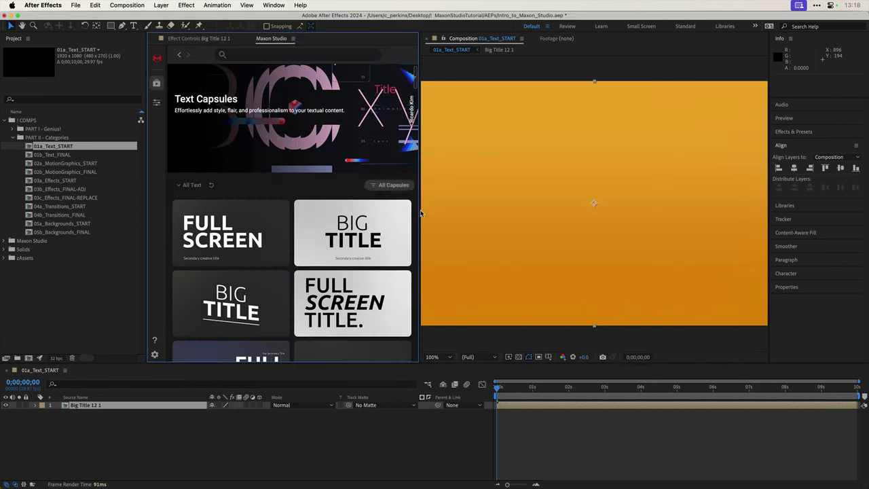
pyautogui.press('space')
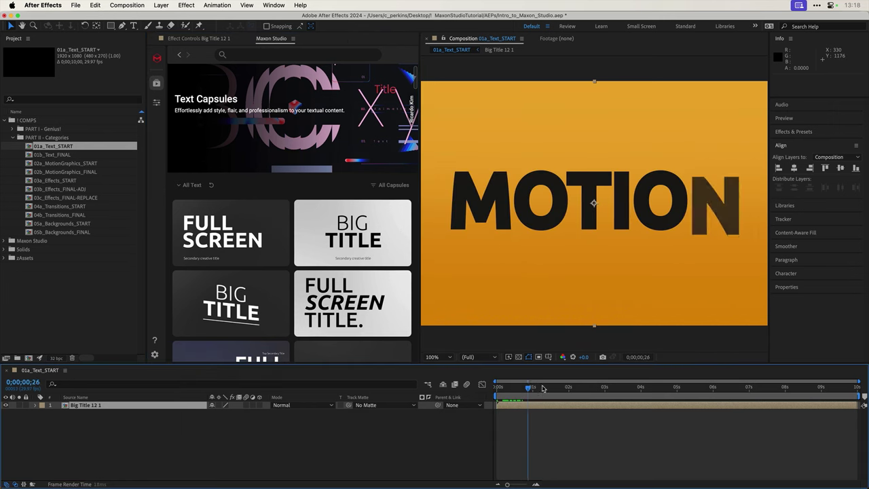
pyautogui.moveTo(546, 387)
pyautogui.mouseDown()
pyautogui.moveTo(651, 386)
pyautogui.moveTo(514, 387)
pyautogui.moveTo(630, 386)
pyautogui.moveTo(541, 386)
pyautogui.mouseUp()
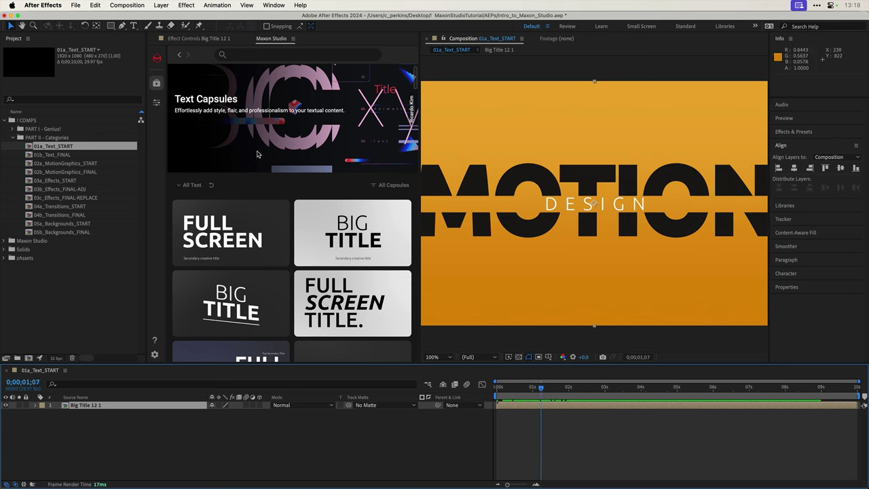
# - Show Big Title 12 1's applied settings: MOTION in #191716, DESIGN in #FFFFFF
pyautogui.click(156, 104)
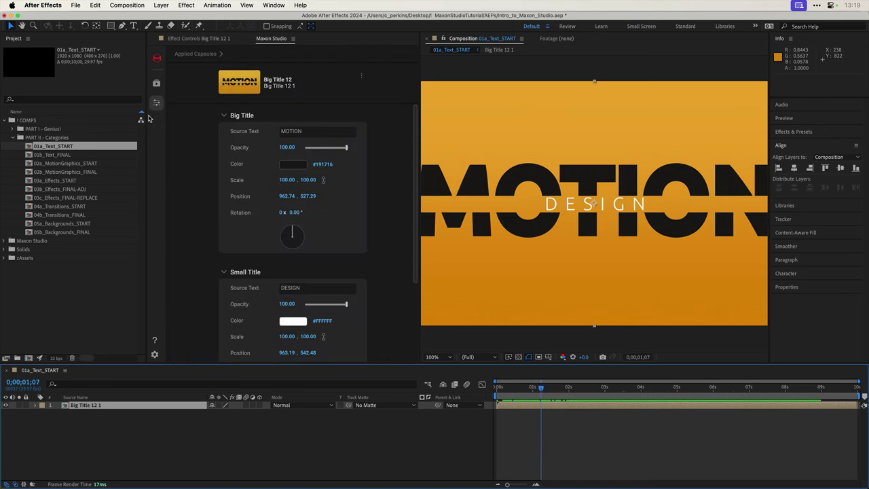
pyautogui.moveTo(144, 119); pyautogui.dragTo(99, 119)
pyautogui.click(112, 83)
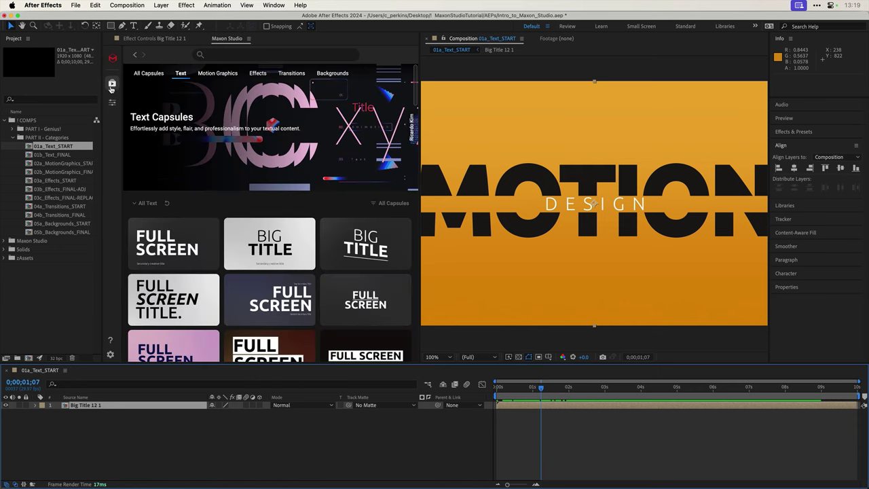
pyautogui.scroll(-5, 256, 208)
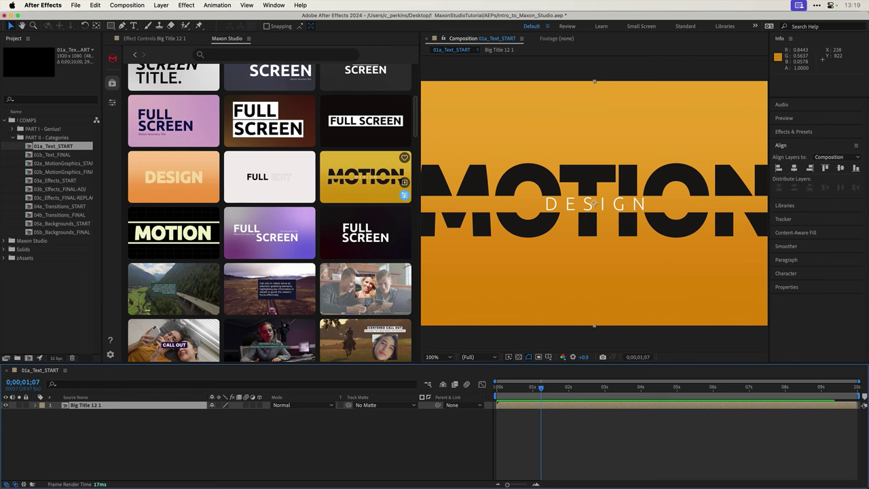
pyautogui.click(404, 196)
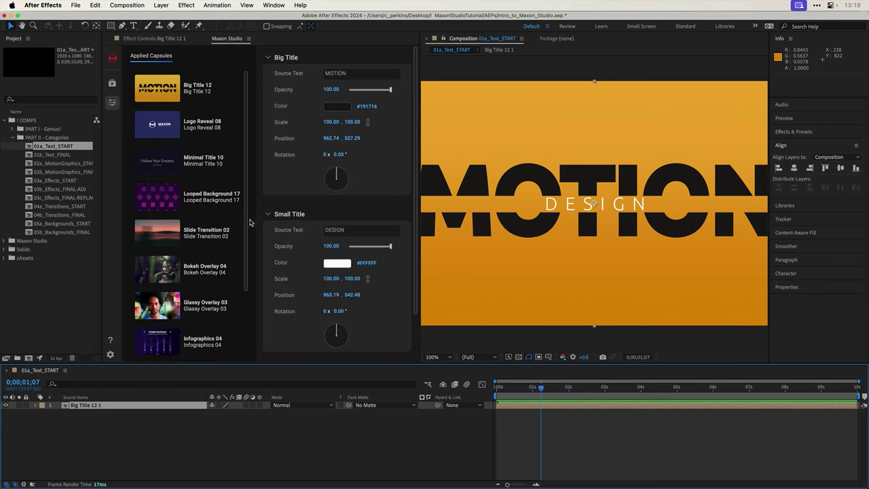
pyautogui.scroll(-5, 249, 245)
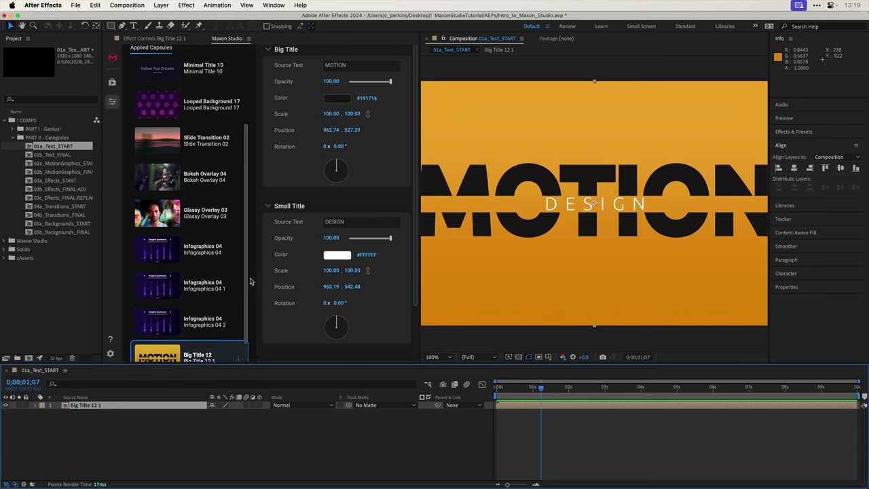
pyautogui.scroll(8, 247, 262)
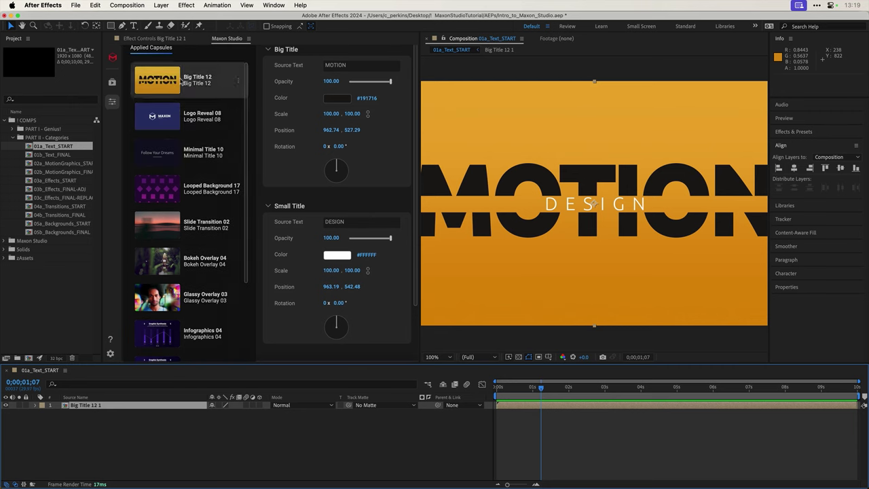
pyautogui.scroll(-5, 234, 299)
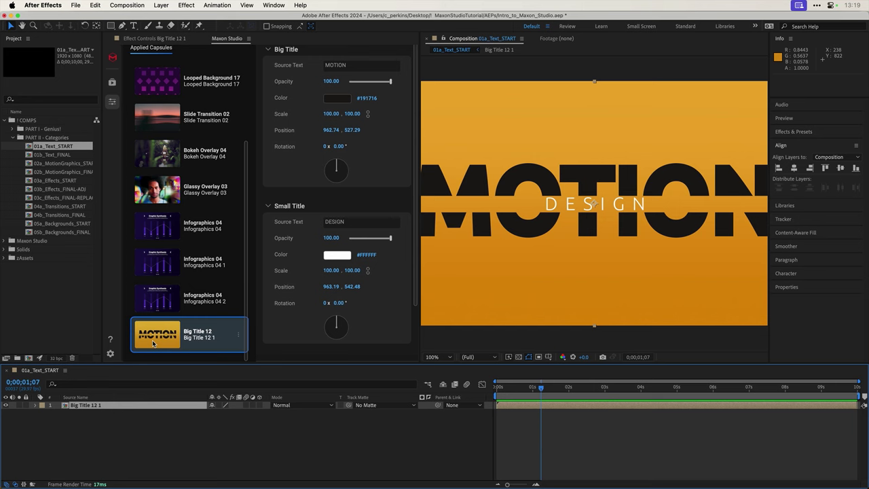
pyautogui.scroll(3, 231, 199)
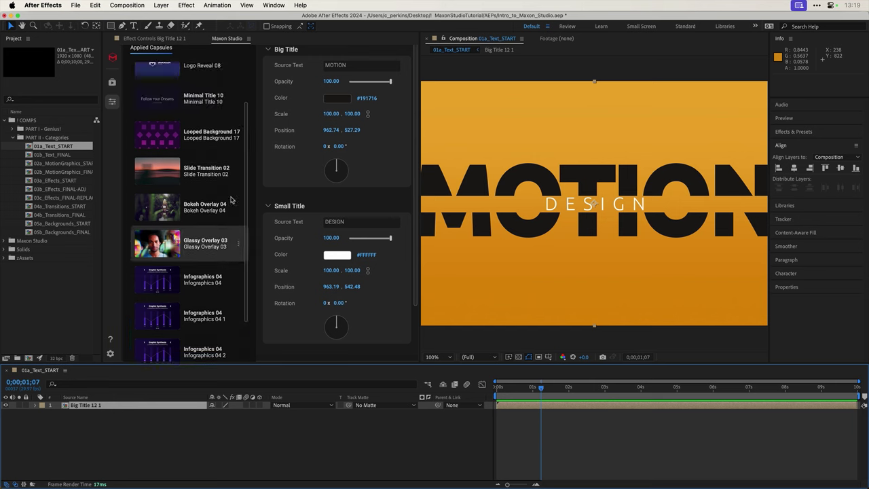
pyautogui.scroll(2, 231, 199)
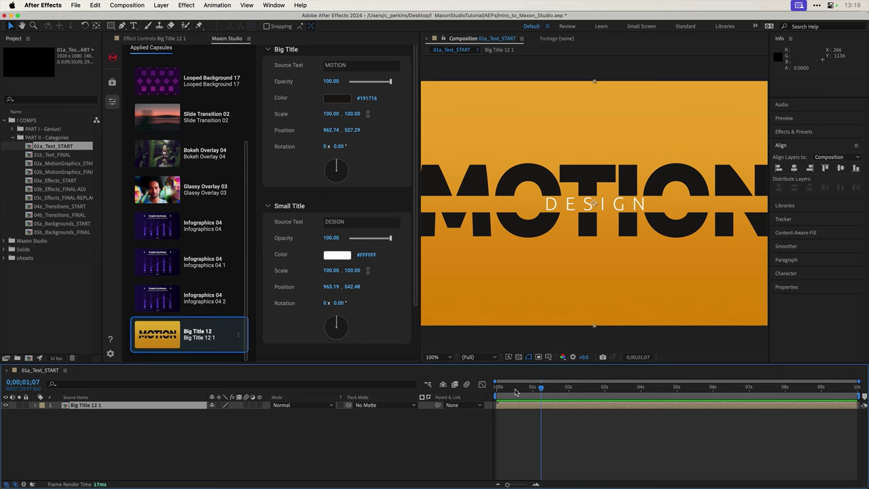
# - Set Big Title 12 1's background Start Color to pink #FF95E9 and End Color to blue #428BCC
pyautogui.moveTo(515, 392); pyautogui.dragTo(534, 393)
pyautogui.scroll(-2, 380, 282)
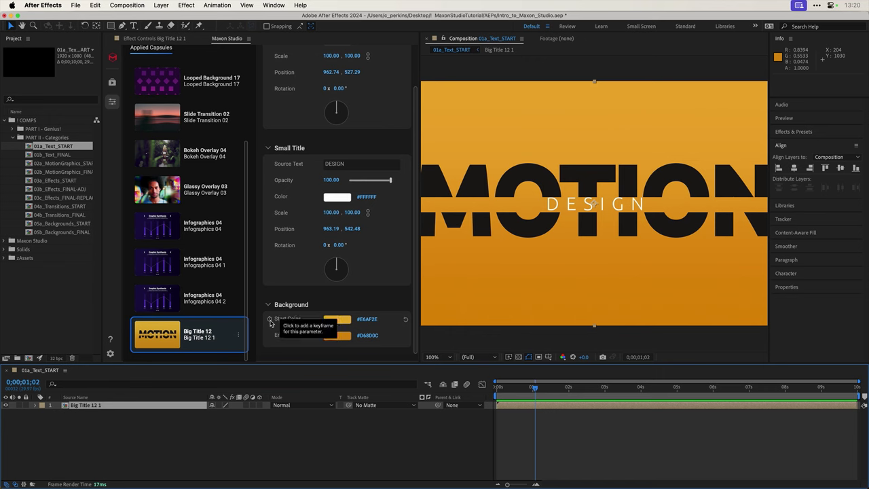
pyautogui.click(337, 320)
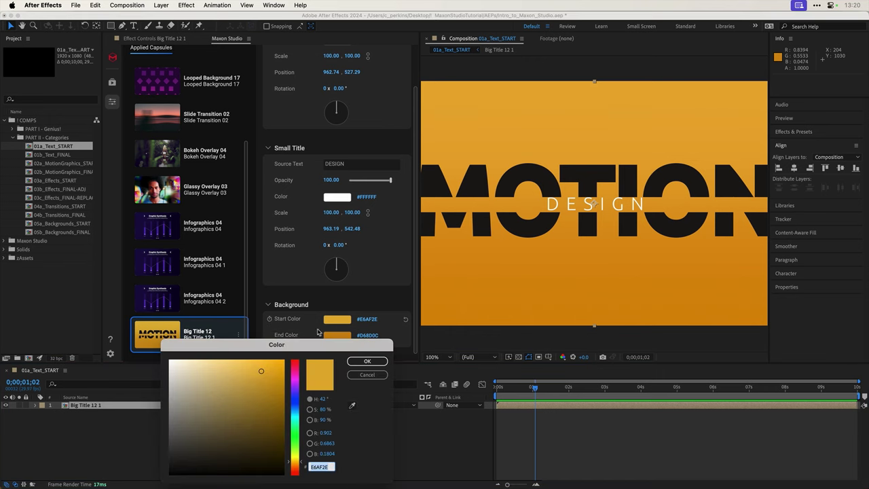
pyautogui.moveTo(305, 348); pyautogui.dragTo(292, 245)
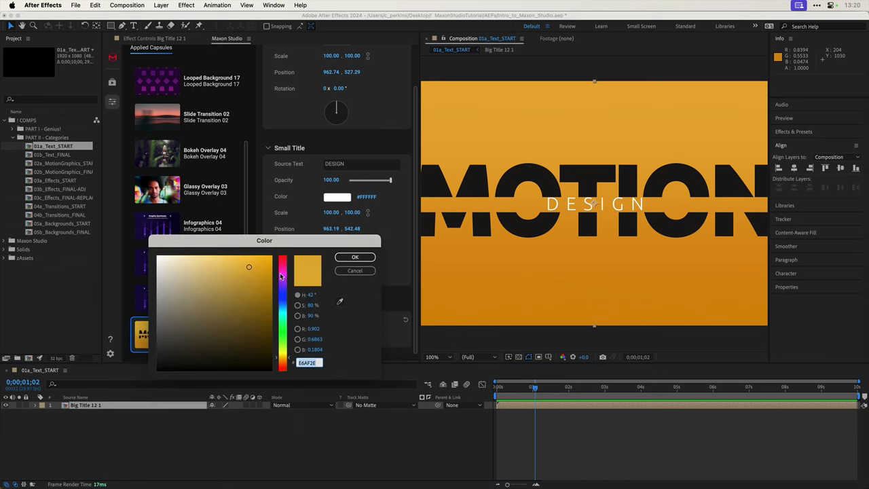
pyautogui.moveTo(281, 276); pyautogui.dragTo(284, 272)
pyautogui.moveTo(218, 263); pyautogui.dragTo(204, 256)
pyautogui.click(355, 258)
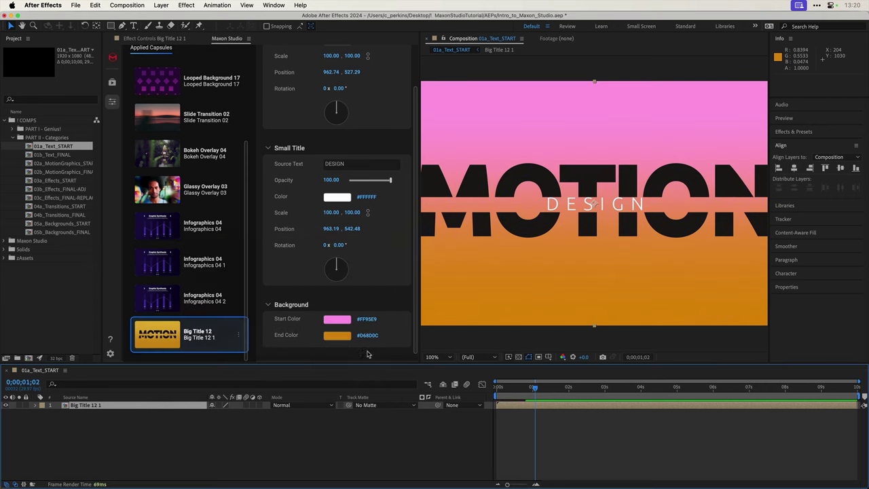
pyautogui.click(338, 336)
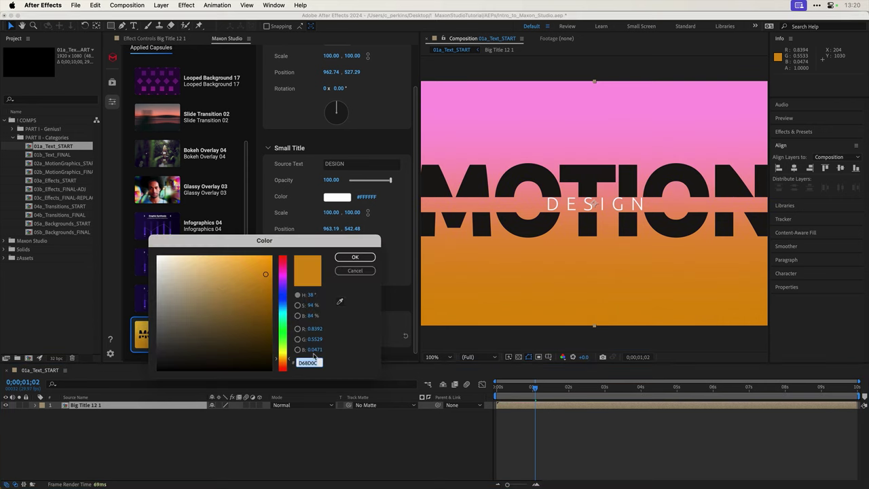
pyautogui.click(281, 303)
pyautogui.moveTo(250, 289); pyautogui.dragTo(234, 278)
pyautogui.click(355, 258)
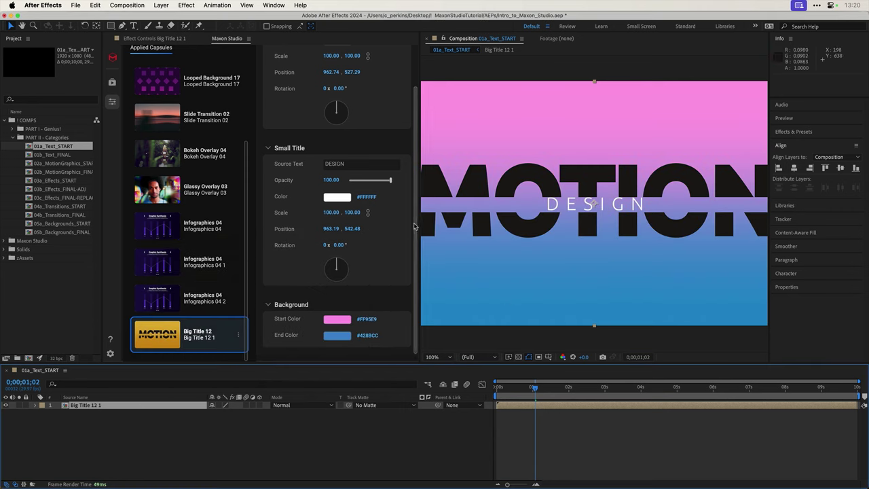
# - Set the Big Title Color to white #FFFFFF
pyautogui.scroll(3, 414, 224)
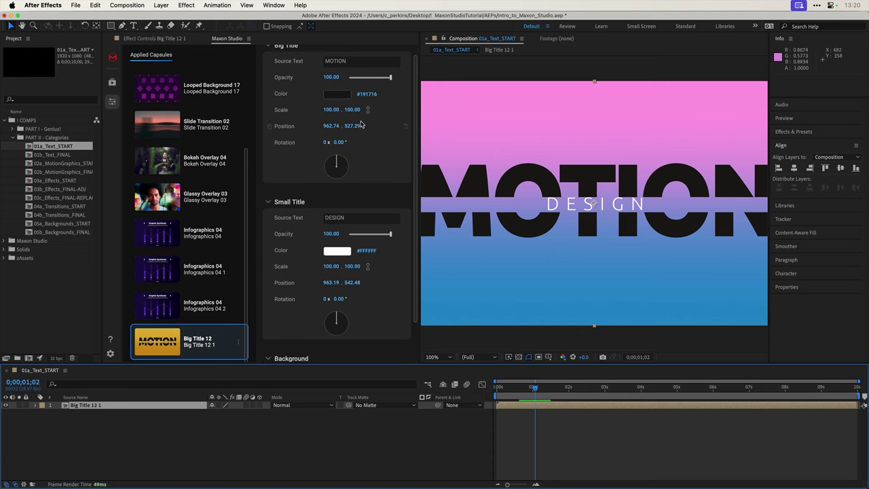
pyautogui.click(337, 95)
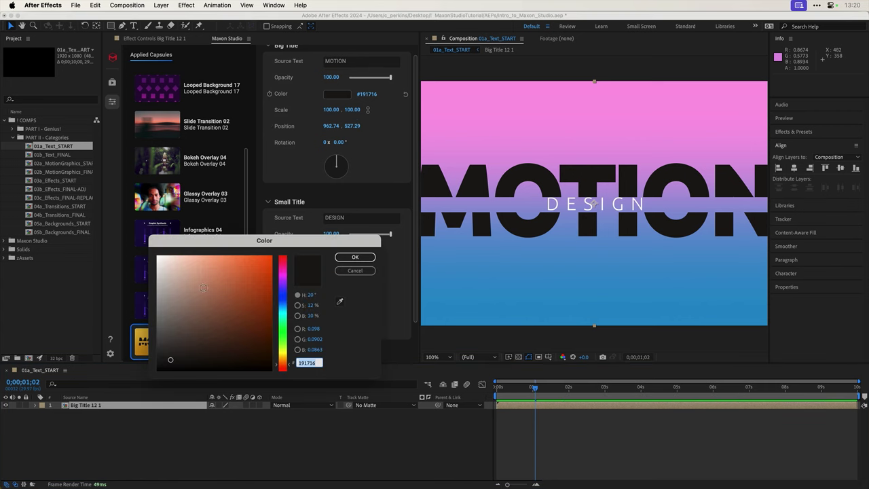
pyautogui.moveTo(194, 284); pyautogui.dragTo(155, 246)
pyautogui.click(354, 257)
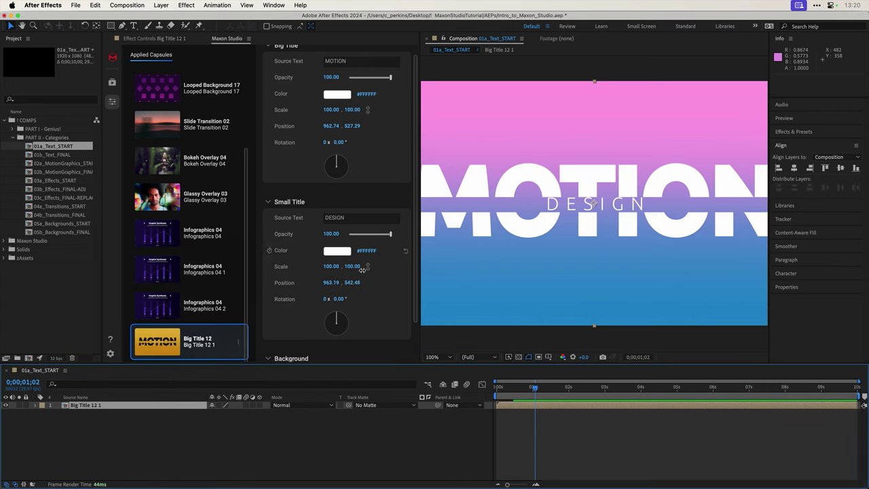
pyautogui.moveTo(505, 391); pyautogui.dragTo(528, 386)
# - Change the big title text to MAXON and the small title to STUDIO, then preview
pyautogui.click(353, 61)
pyautogui.write('MAXON')
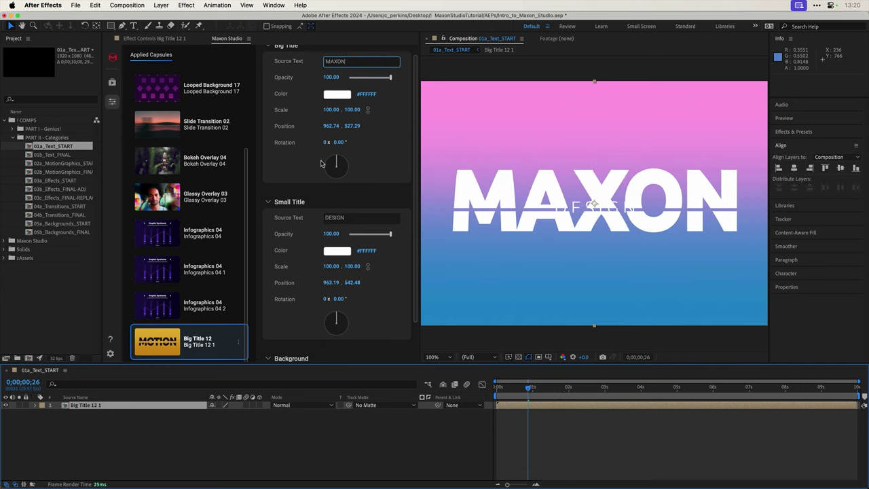
pyautogui.click(353, 217)
pyautogui.write('STUDIO')
pyautogui.press('BackSpace')
pyautogui.press('BackSpace')
pyautogui.press('BackSpace')
pyautogui.press('BackSpace')
pyautogui.press('BackSpace')
pyautogui.press('BackSpace')
pyautogui.press('BackSpace')
pyautogui.press('BackSpace')
pyautogui.press('BackSpace')
pyautogui.press('BackSpace')
pyautogui.press('BackSpace')
pyautogui.press('BackSpace')
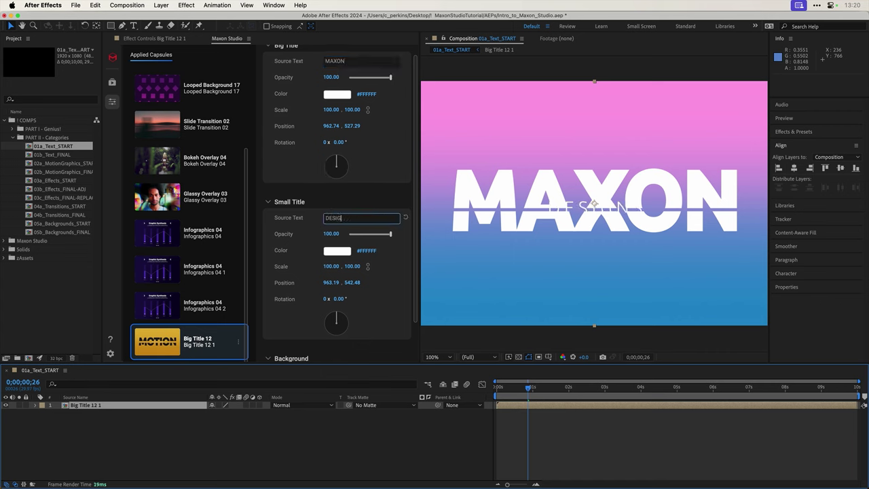
pyautogui.write('STUDIO')
pyautogui.click(363, 195)
pyautogui.press('space')
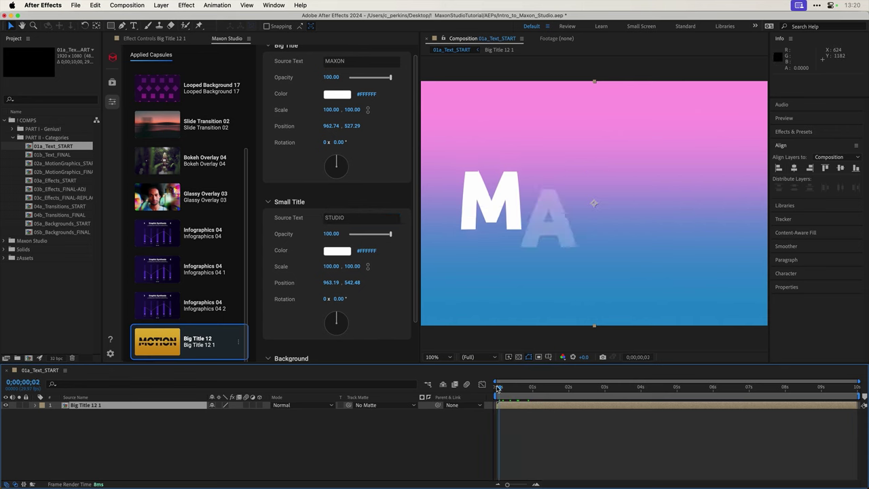
# - Set the Big Title Rotation to -15.10° and replay the animation
pyautogui.moveTo(544, 385); pyautogui.dragTo(566, 384)
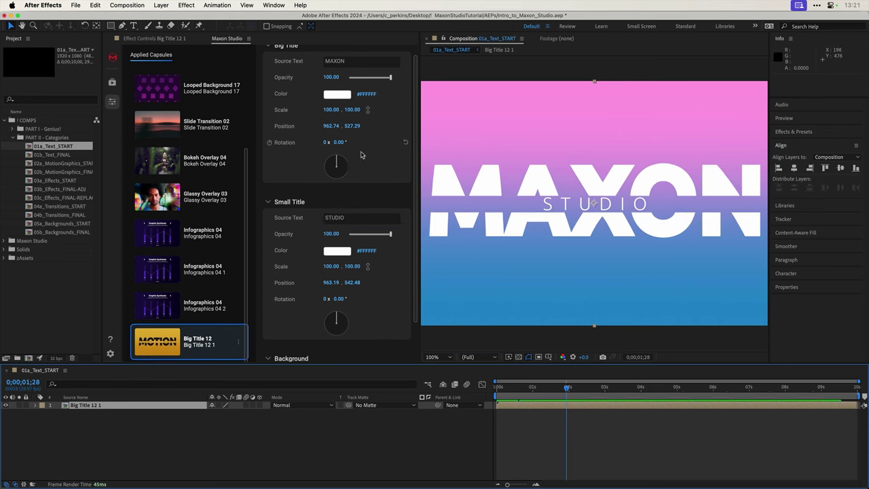
pyautogui.moveTo(338, 142); pyautogui.dragTo(327, 142)
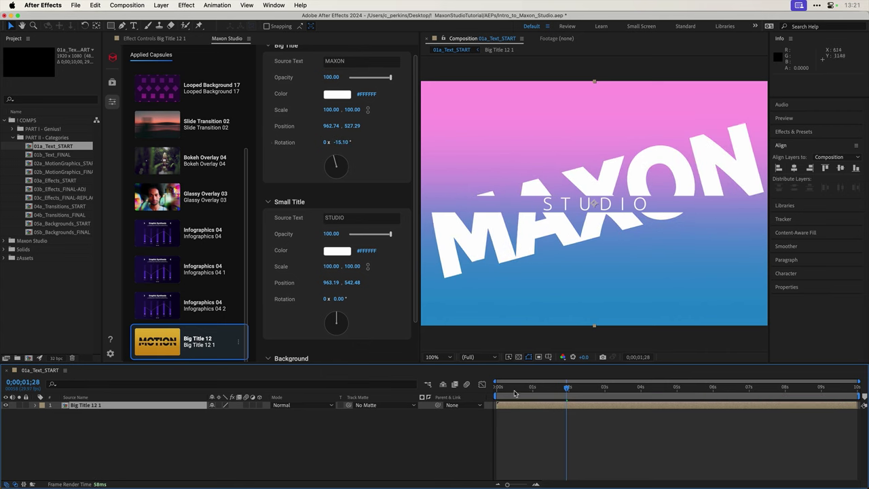
pyautogui.moveTo(499, 387); pyautogui.dragTo(585, 386)
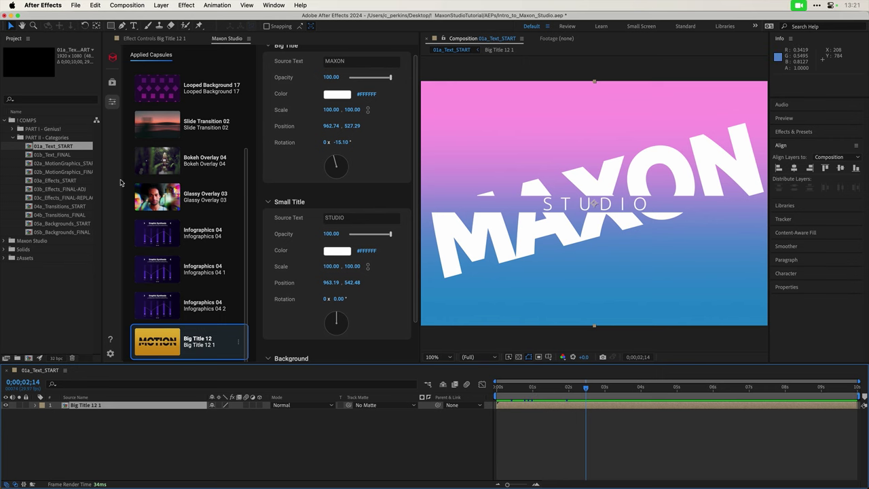
# - Compare with 01b_Text_FINAL, then open the empty 02a_MotionGraphics_START composition
pyautogui.doubleClick(57, 155)
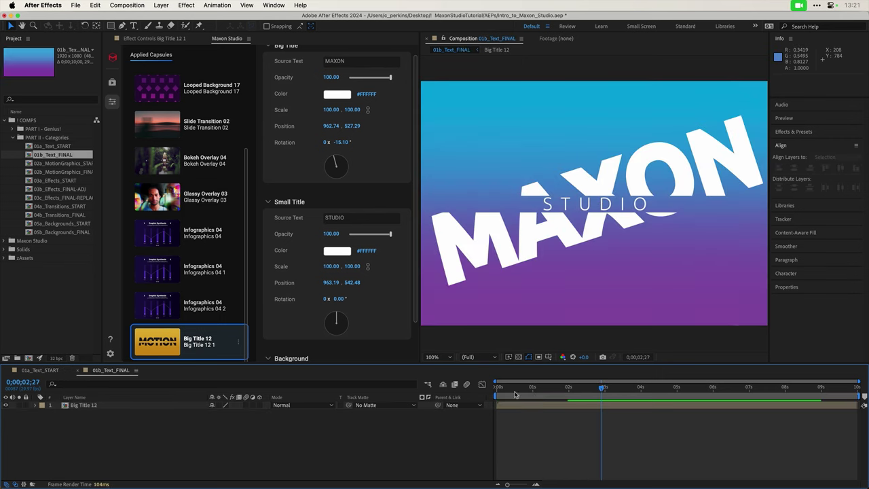
pyautogui.moveTo(513, 387); pyautogui.dragTo(671, 385)
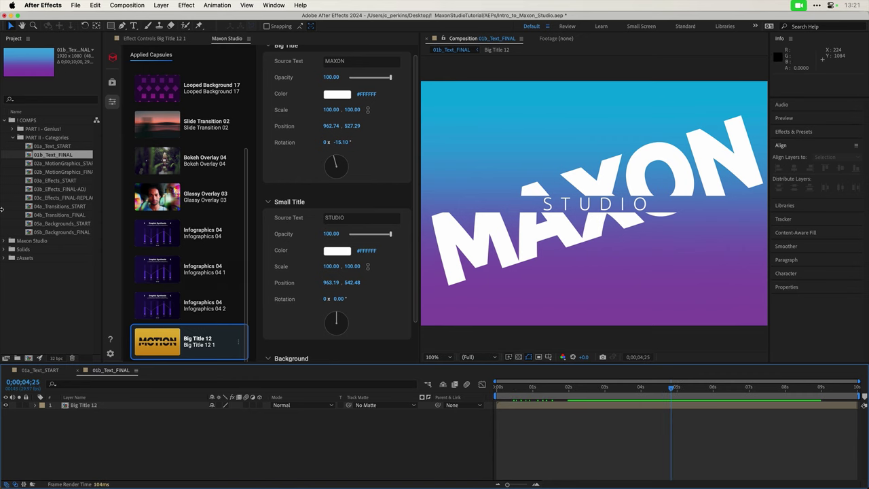
pyautogui.doubleClick(55, 164)
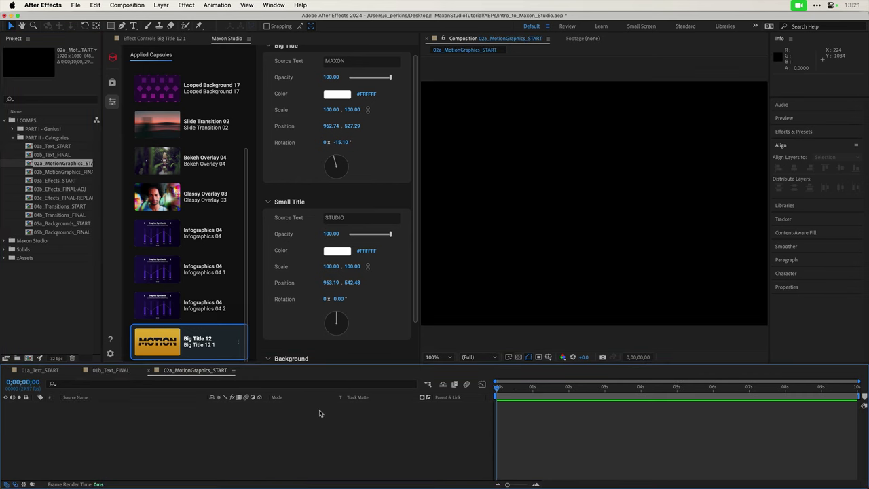
pyautogui.click(112, 84)
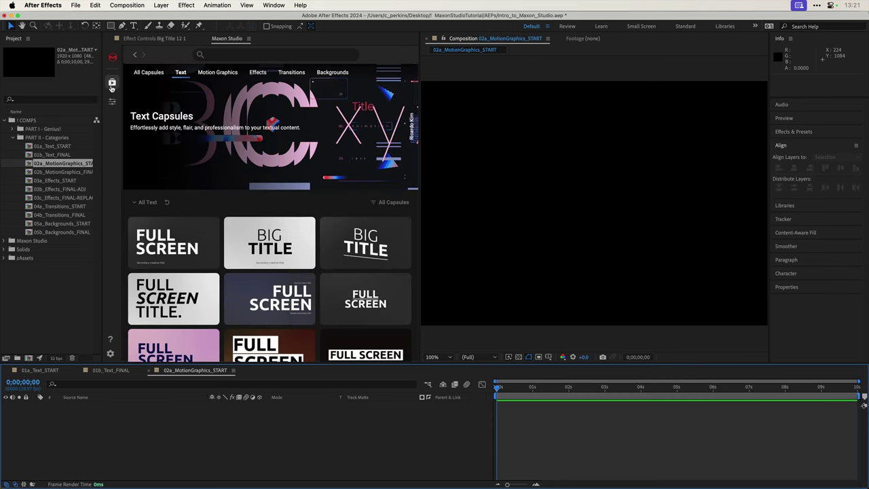
pyautogui.click(223, 74)
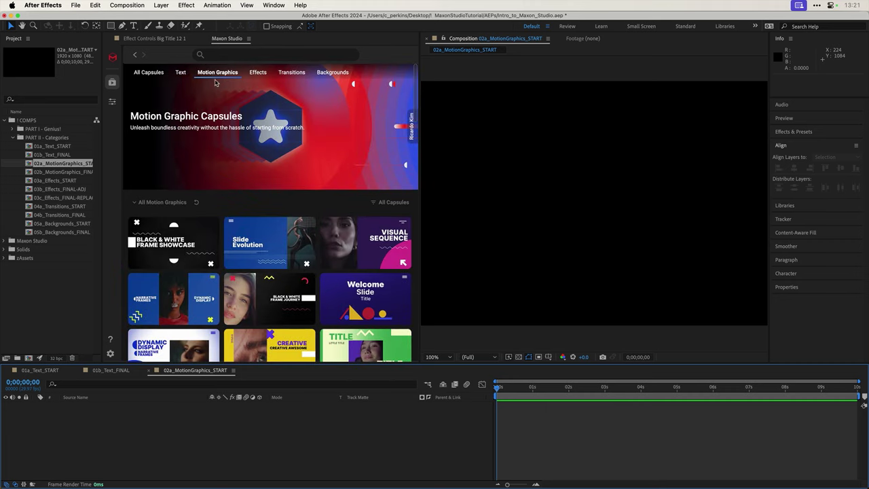
pyautogui.scroll(-3, 236, 139)
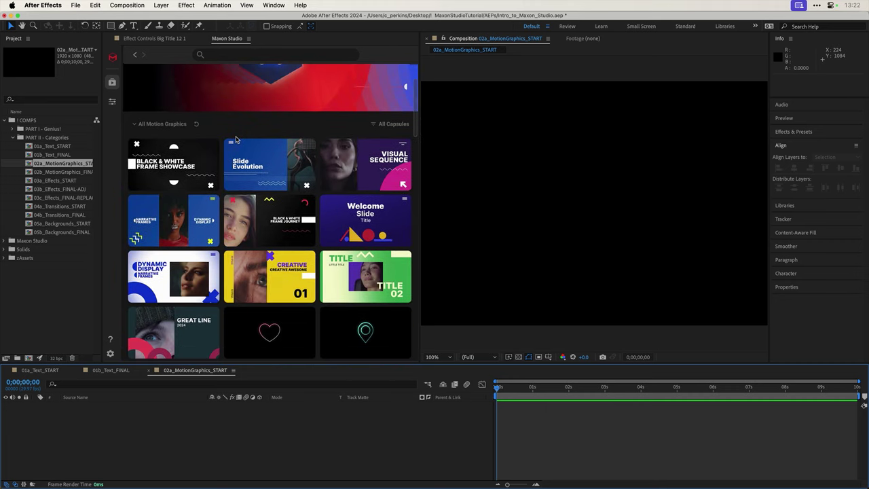
pyautogui.scroll(-15, 236, 140)
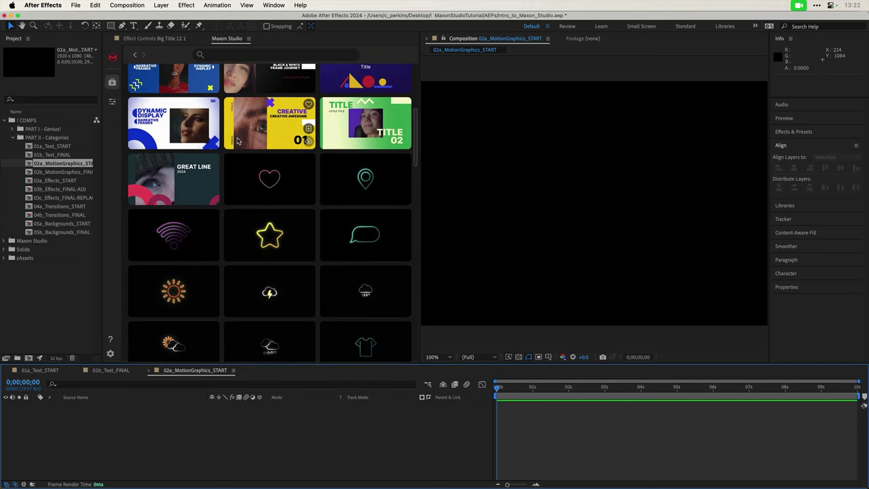
pyautogui.scroll(-4, 238, 143)
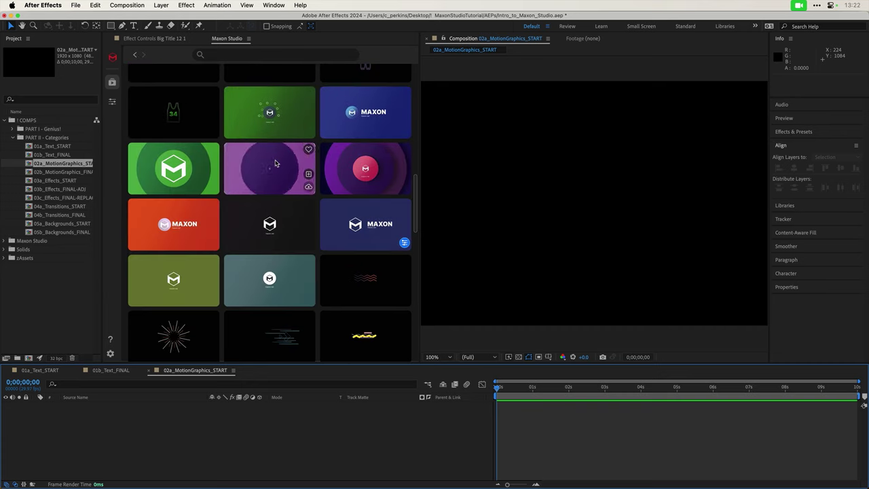
pyautogui.moveTo(392, 242)
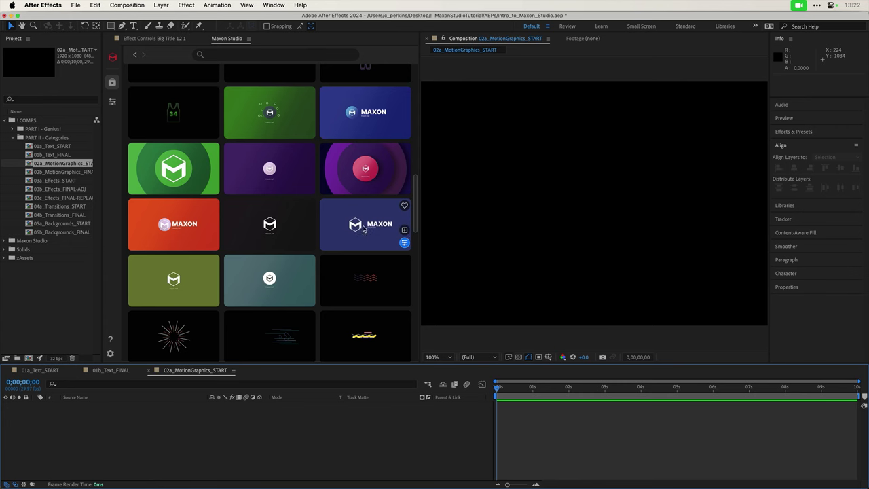
pyautogui.scroll(5, 355, 205)
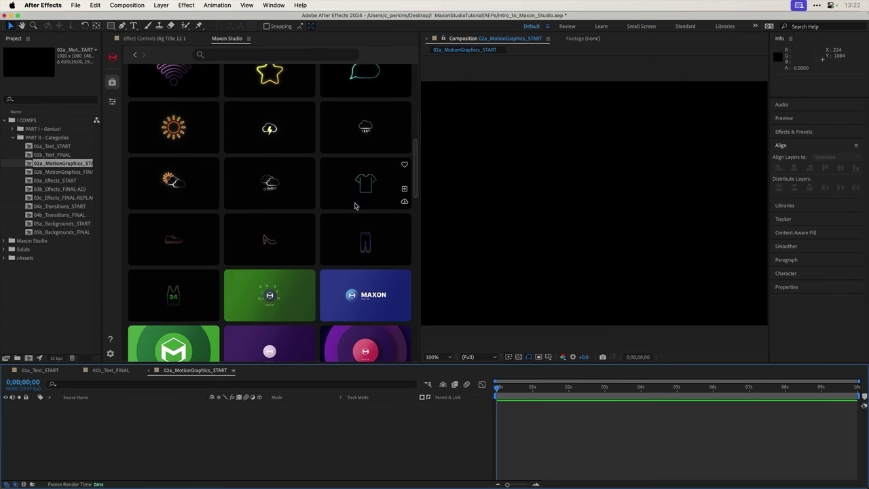
pyautogui.scroll(2, 329, 169)
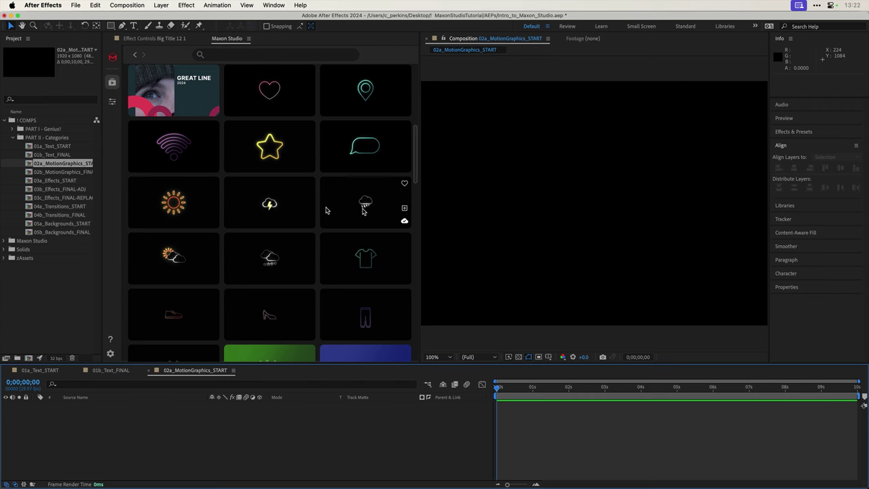
pyautogui.scroll(5, 269, 207)
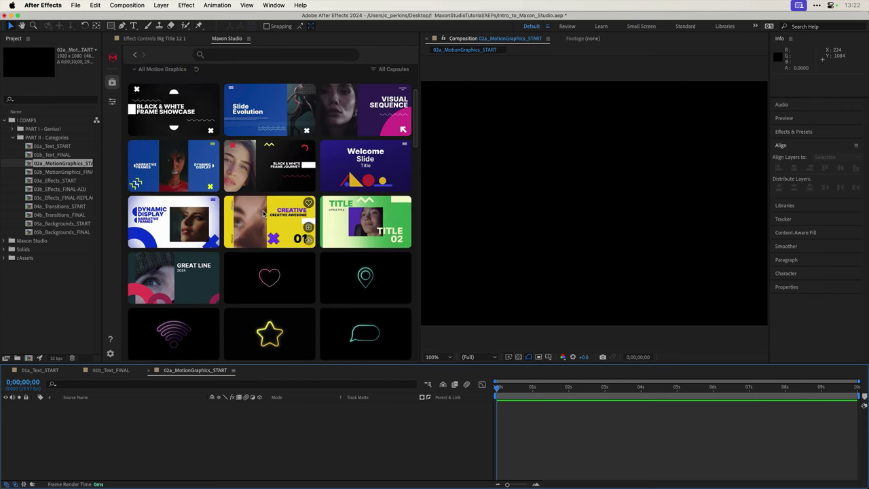
pyautogui.scroll(-15, 316, 218)
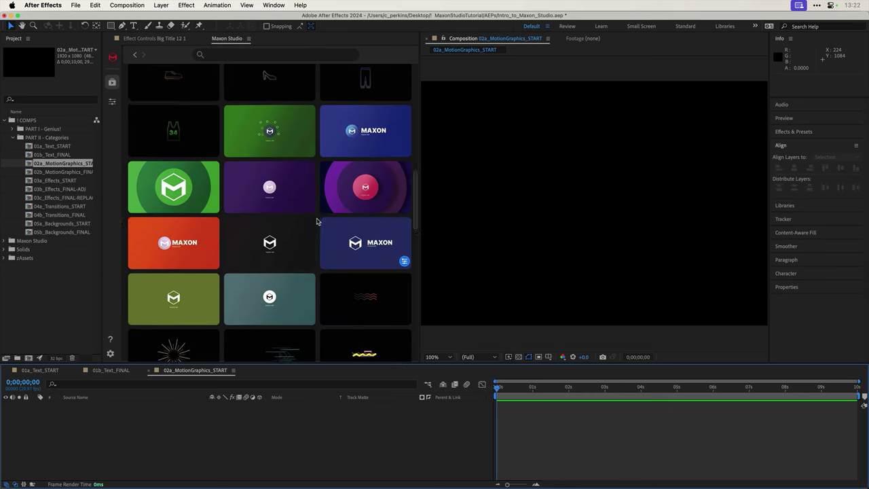
pyautogui.scroll(-3, 316, 219)
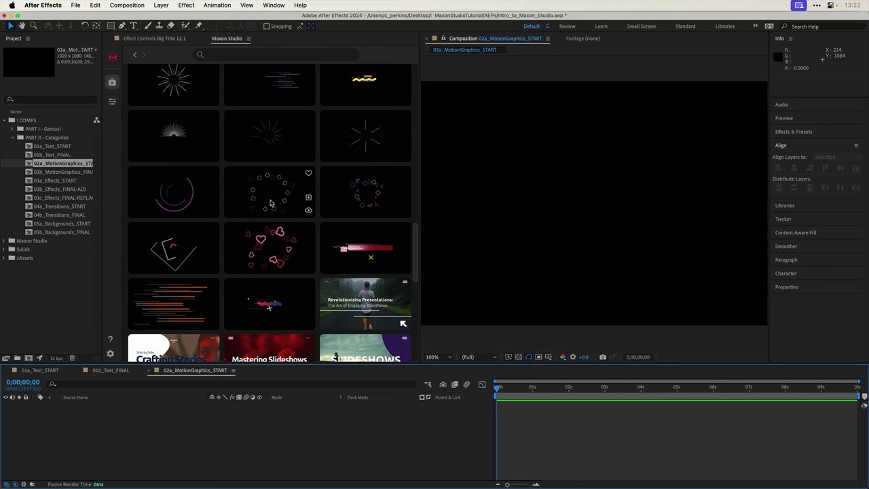
pyautogui.scroll(-10, 269, 202)
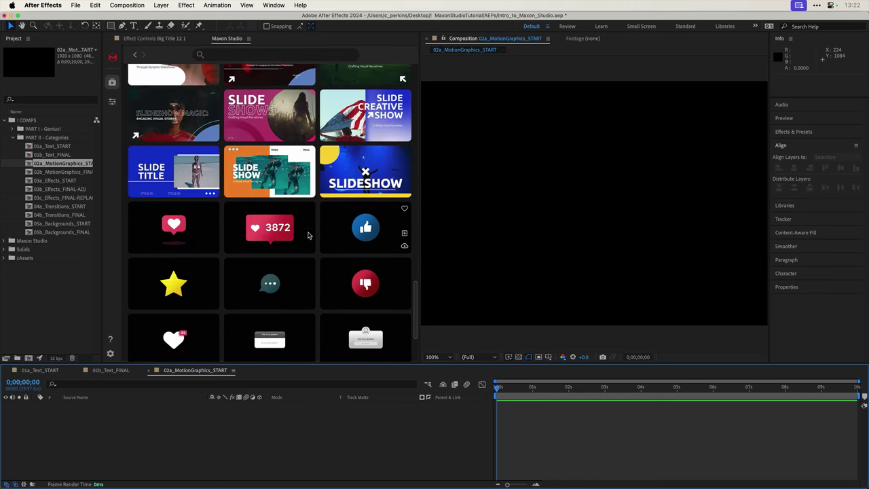
pyautogui.scroll(-4, 174, 149)
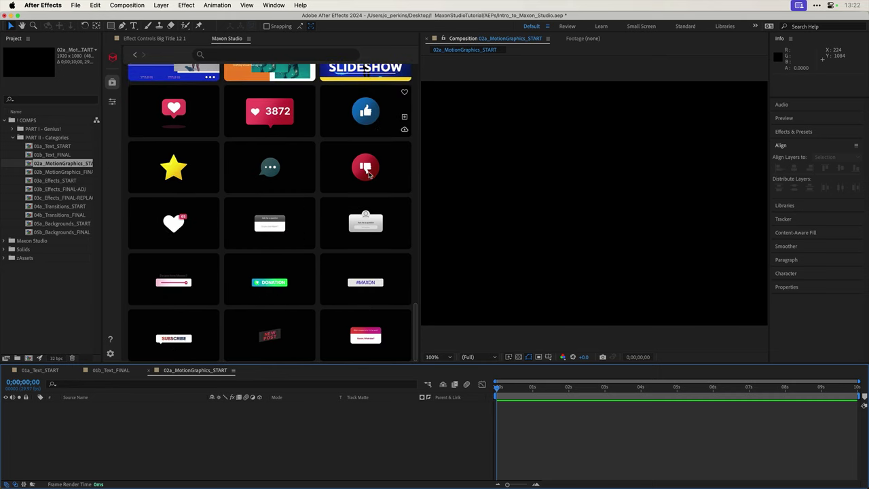
pyautogui.scroll(5, 365, 200)
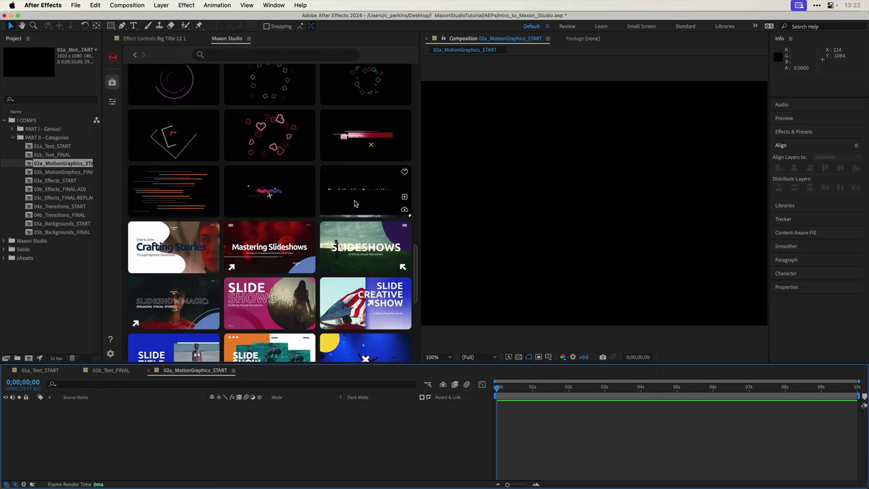
pyautogui.scroll(2, 349, 204)
pyautogui.scroll(6, 340, 207)
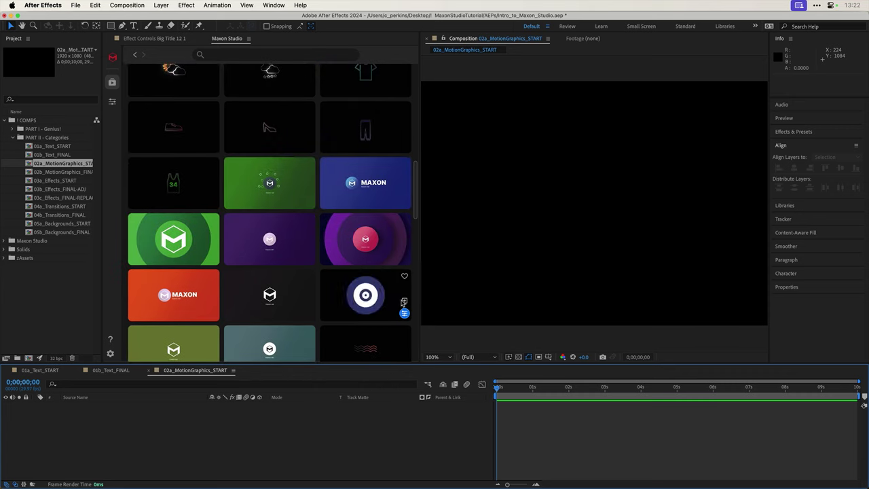
# - Add the blue MAXON Logo Reveal 08 capsule and scrub forward to preview it
pyautogui.click(405, 300)
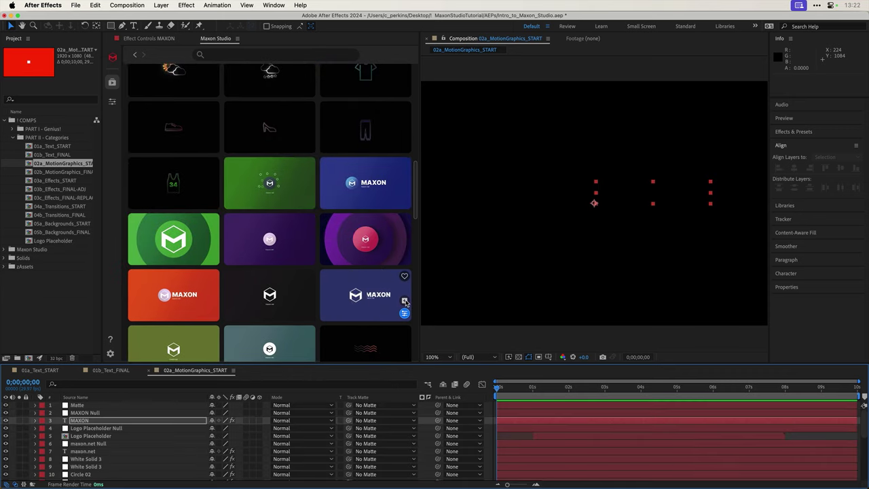
pyautogui.moveTo(499, 391); pyautogui.dragTo(631, 386)
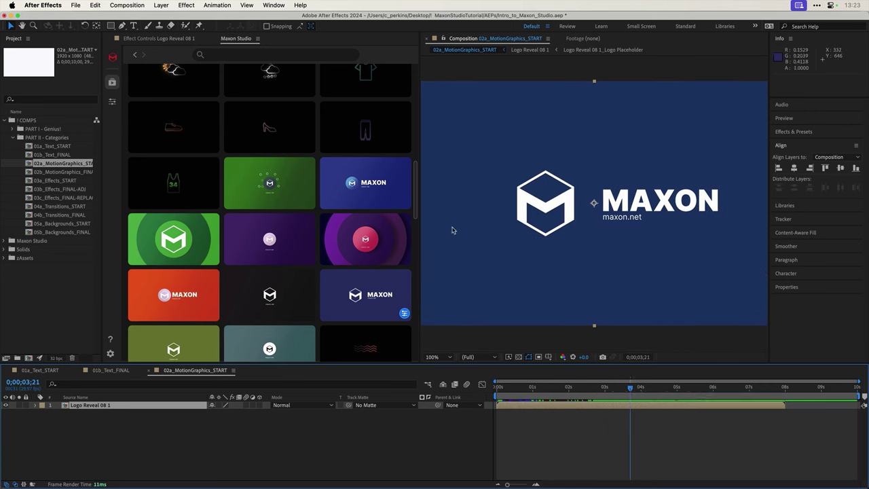
# - Set the logo reveal background's Start Color to red #FF2D2D
pyautogui.click(113, 102)
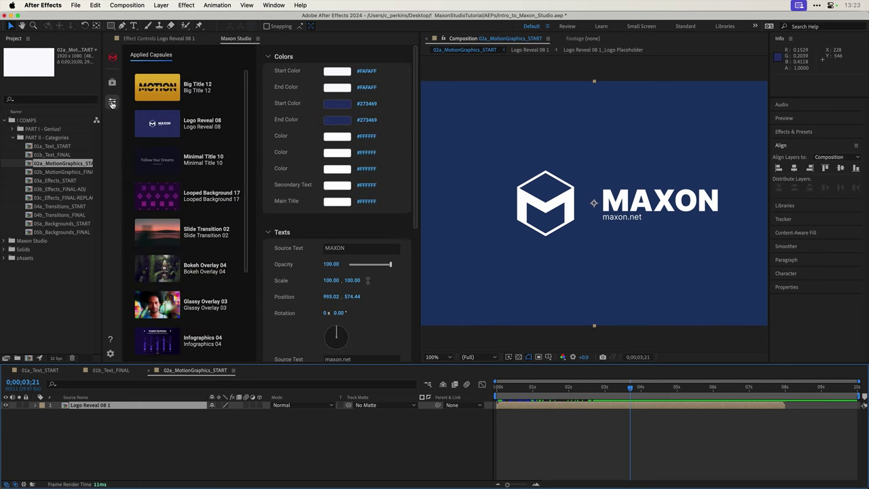
pyautogui.scroll(-5, 272, 269)
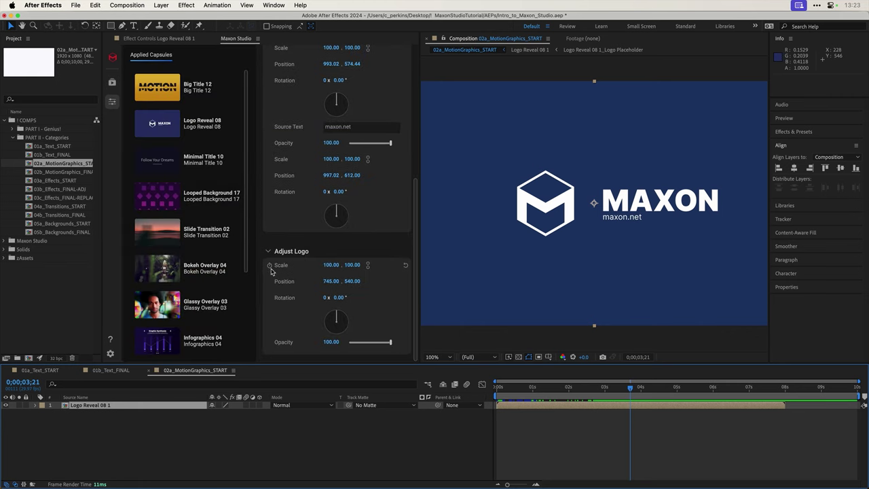
pyautogui.scroll(5, 279, 224)
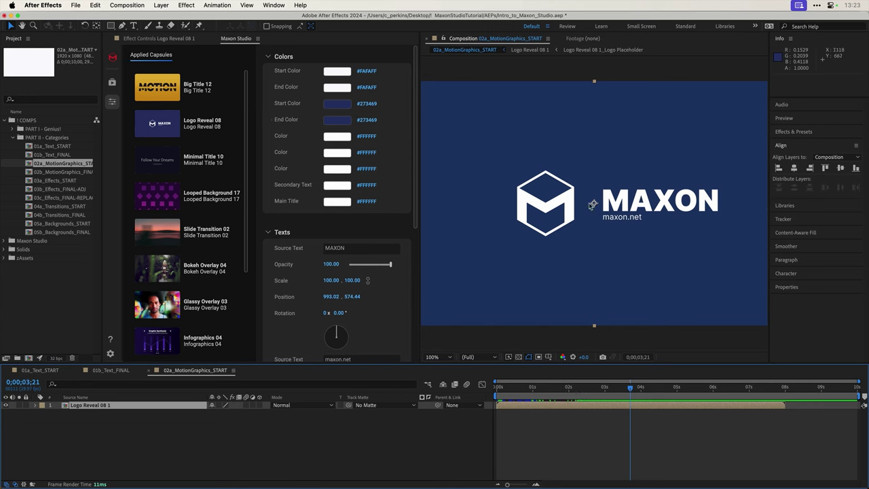
pyautogui.click(334, 107)
pyautogui.moveTo(287, 275)
pyautogui.mouseDown()
pyautogui.moveTo(286, 254)
pyautogui.moveTo(253, 263)
pyautogui.moveTo(251, 256)
pyautogui.mouseUp()
pyautogui.click(350, 259)
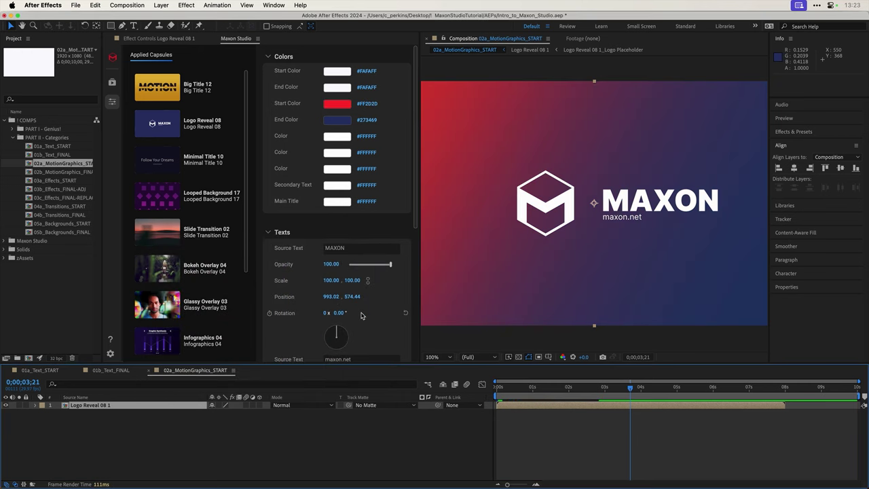
# - Add STUDIO to the title so it reads MAXON STUDIO
pyautogui.click(350, 247)
pyautogui.write('STUDIO')
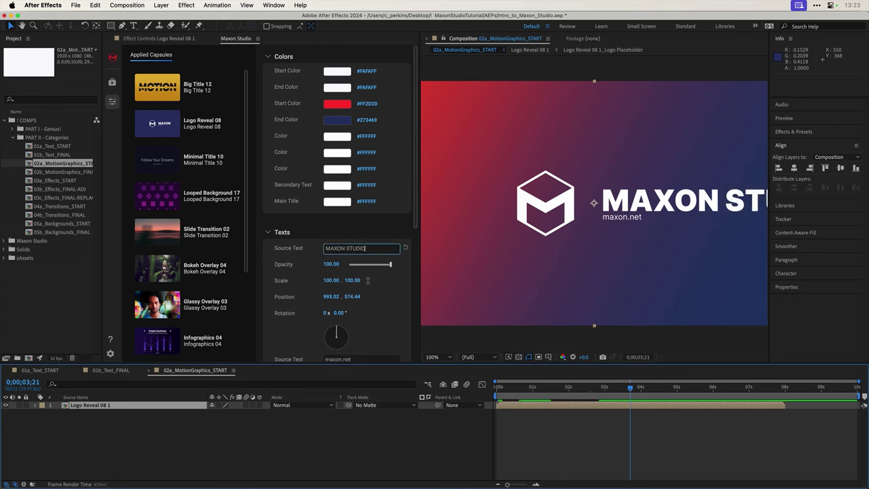
pyautogui.click(306, 232)
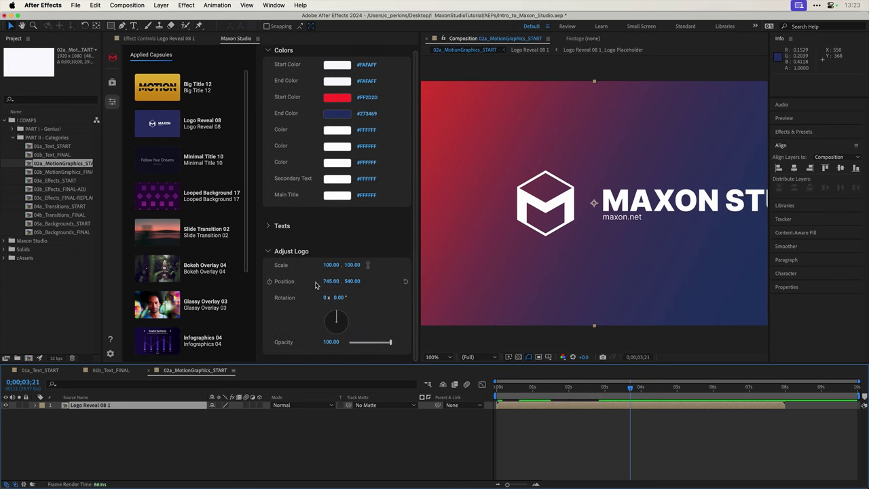
pyautogui.scroll(1, 376, 277)
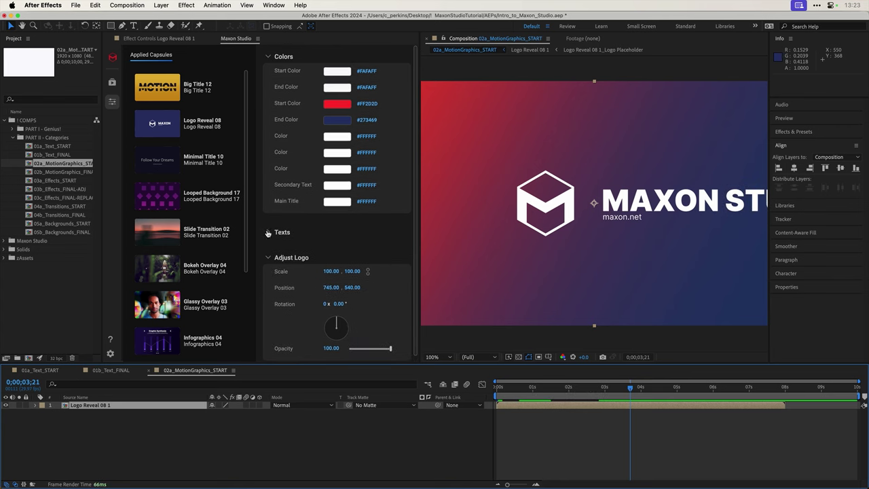
pyautogui.click(267, 232)
pyautogui.scroll(-5, 350, 284)
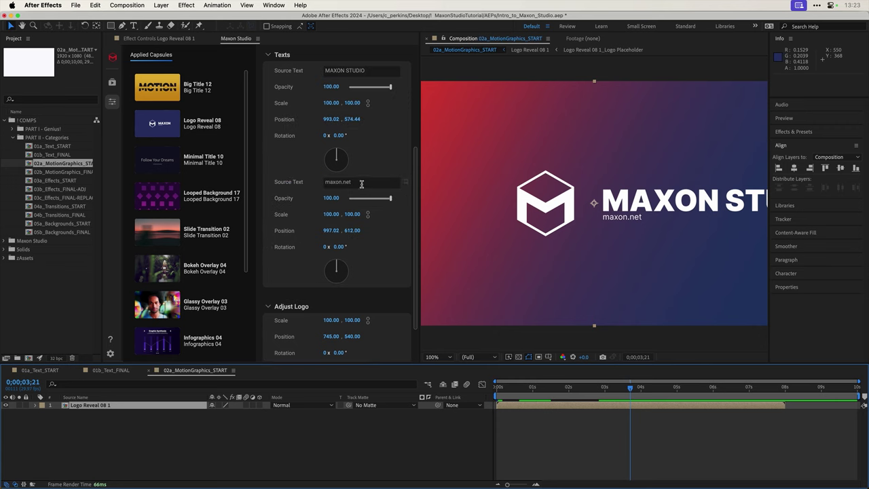
# - Change the subtitle to 'is really fun to play with!', rotate it 9.40° and the title -10.60°
pyautogui.click(361, 182)
pyautogui.press('super+a')
pyautogui.write('is real')
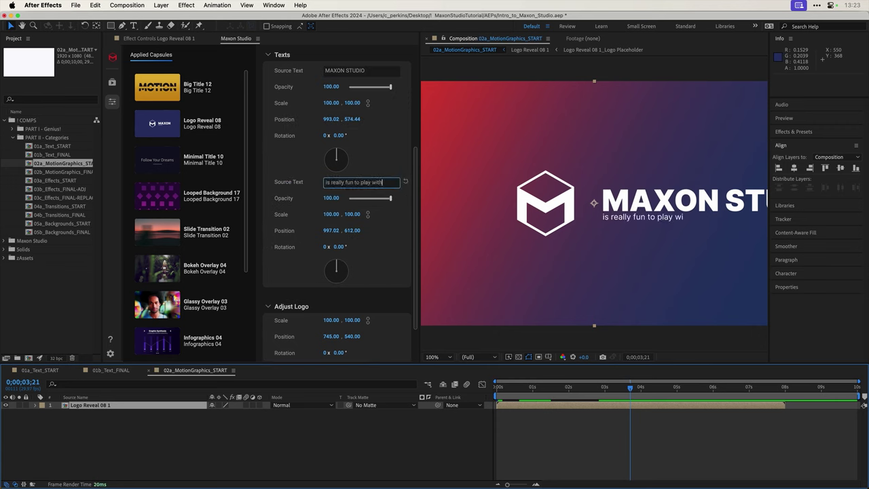
pyautogui.click(279, 160)
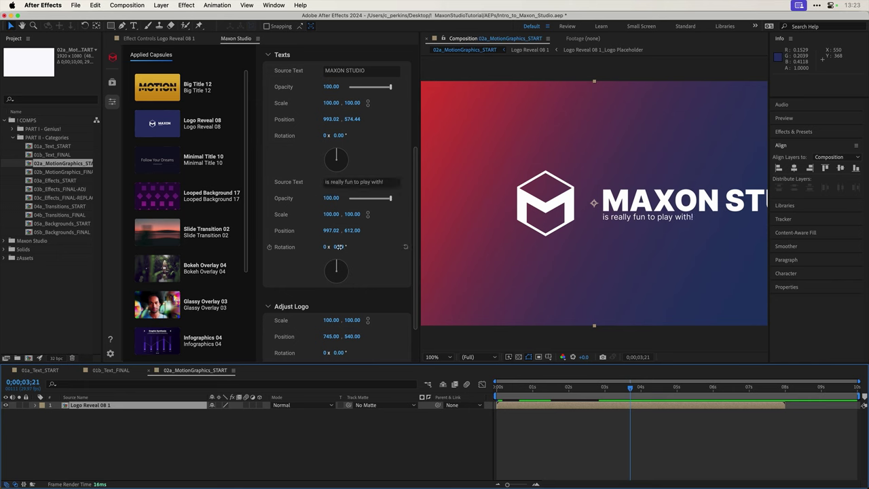
pyautogui.moveTo(336, 262); pyautogui.dragTo(340, 263)
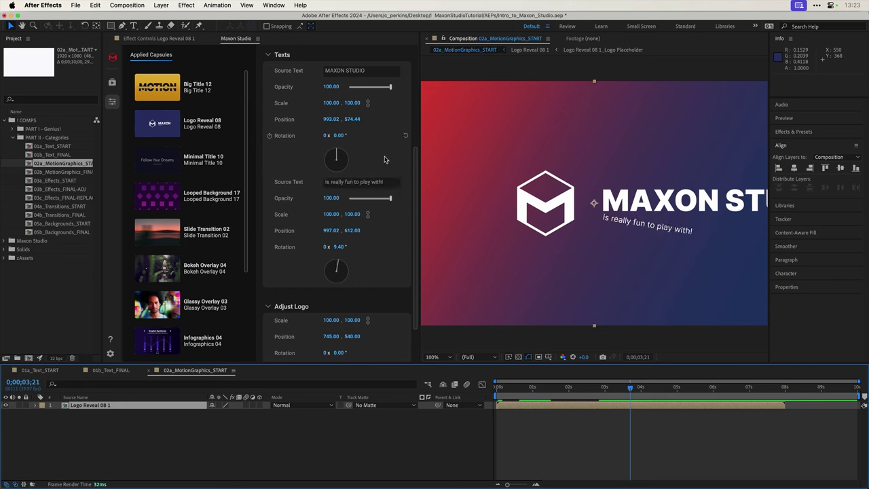
pyautogui.moveTo(339, 135); pyautogui.dragTo(331, 135)
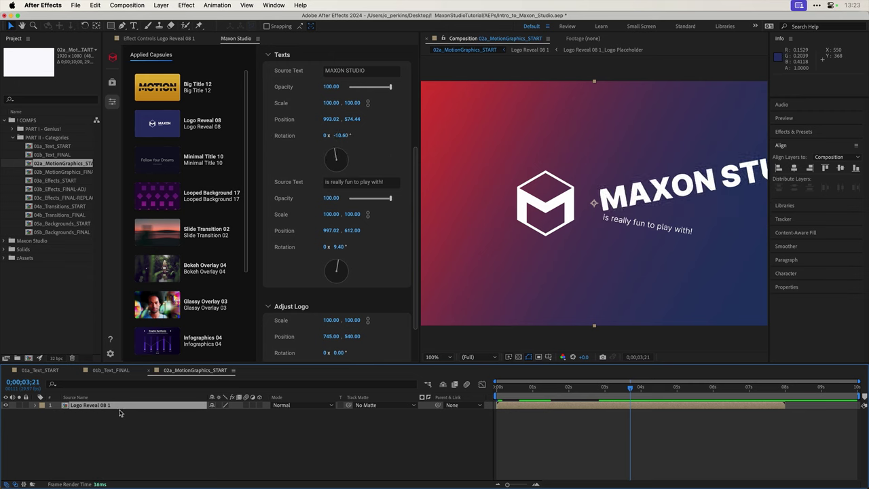
# - Drill into Logo Reveal 08 1 and its Logo Placeholder precomposition
pyautogui.doubleClick(91, 406)
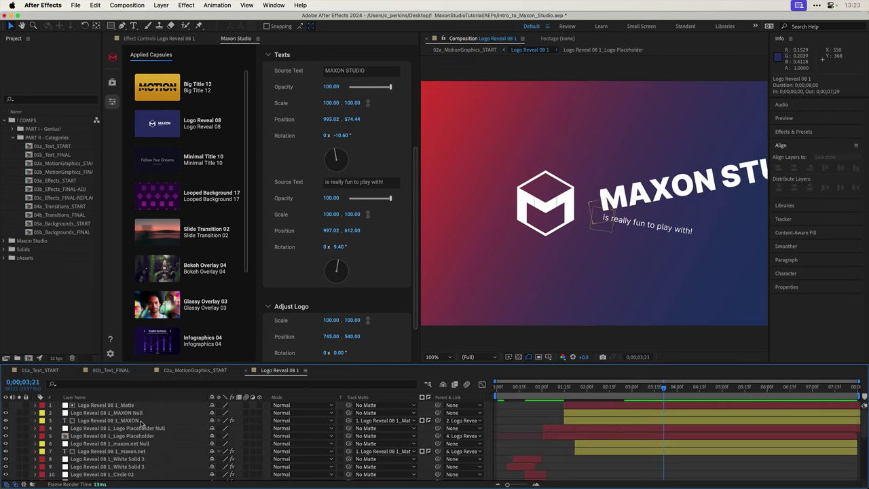
pyautogui.click(149, 428)
pyautogui.click(143, 436)
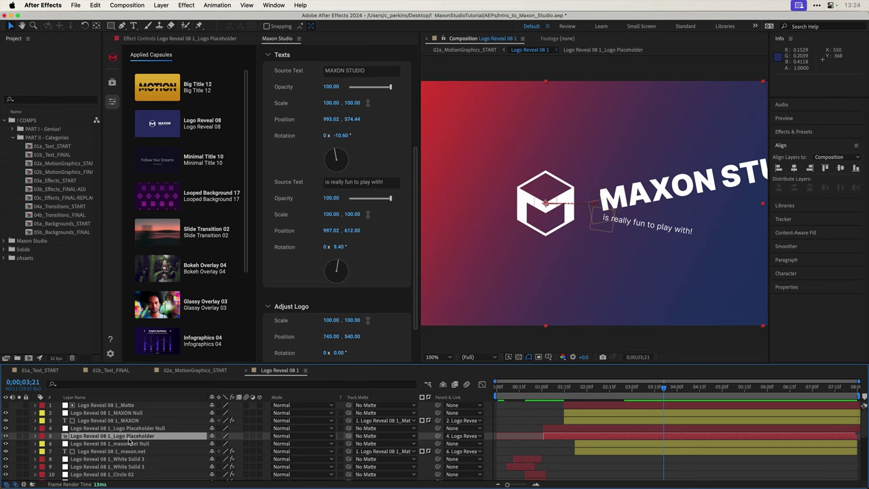
pyautogui.doubleClick(115, 436)
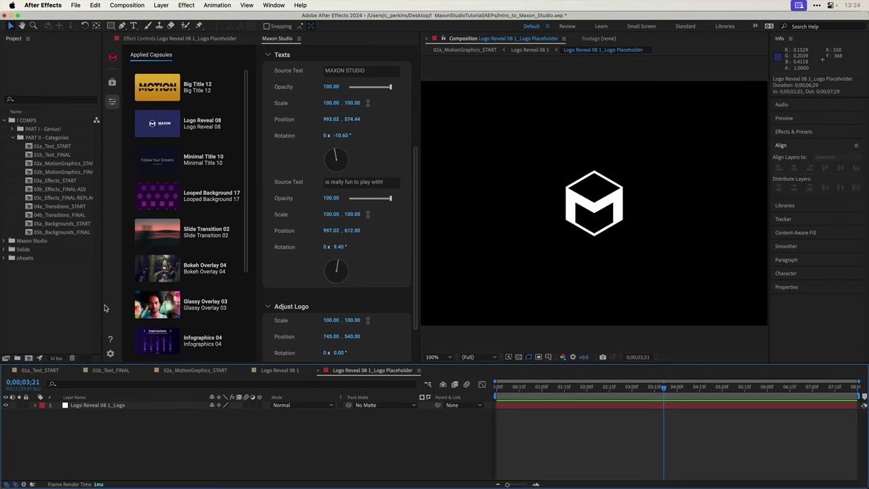
# - Add PixelSkullCrossbones.png from zAssets above the original logo and hide the old logo layer
pyautogui.click(5, 258)
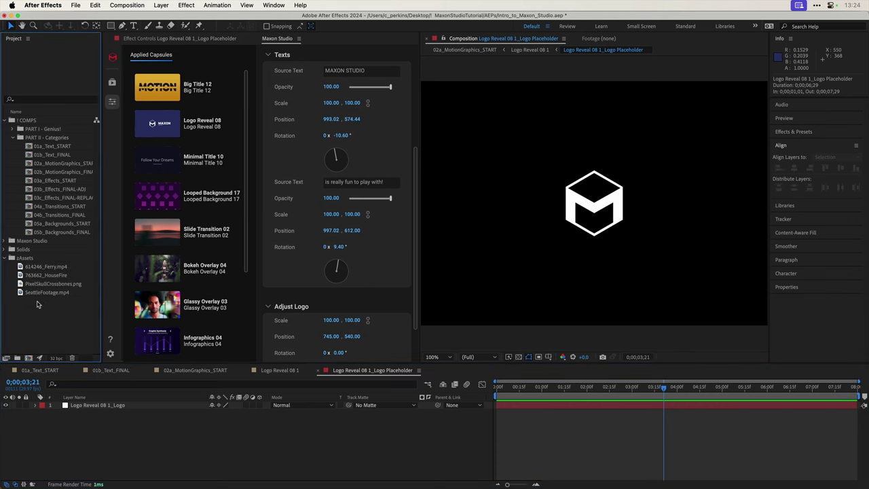
pyautogui.moveTo(49, 288); pyautogui.dragTo(98, 404)
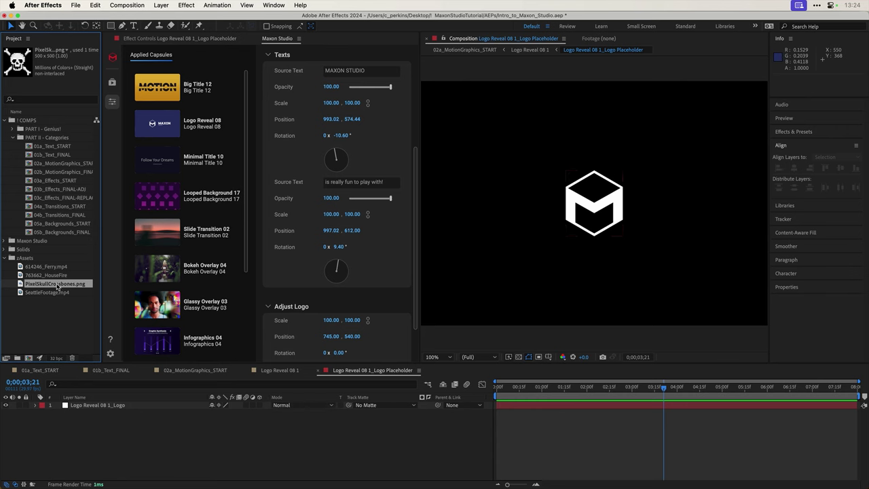
pyautogui.moveTo(58, 287); pyautogui.dragTo(106, 405)
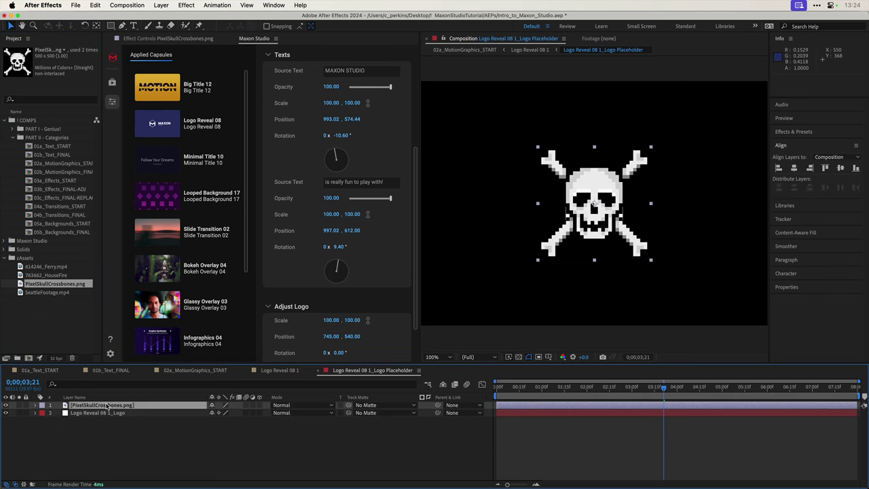
pyautogui.click(5, 412)
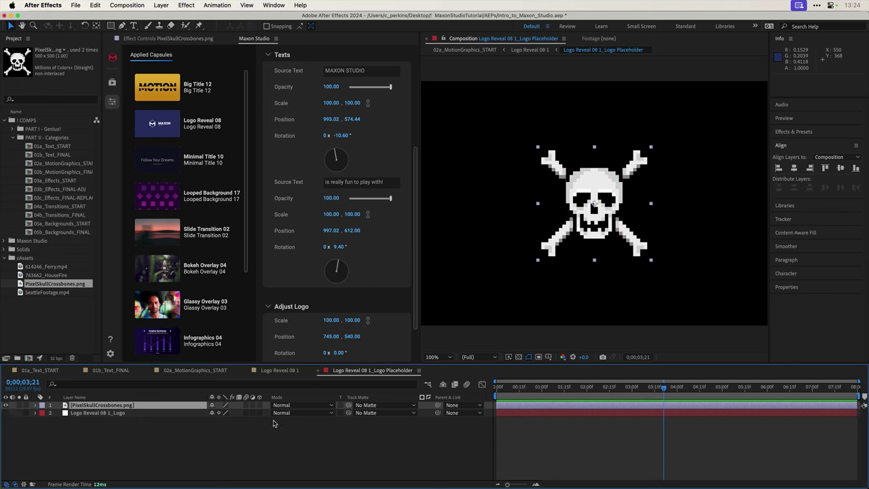
pyautogui.press('Tab')
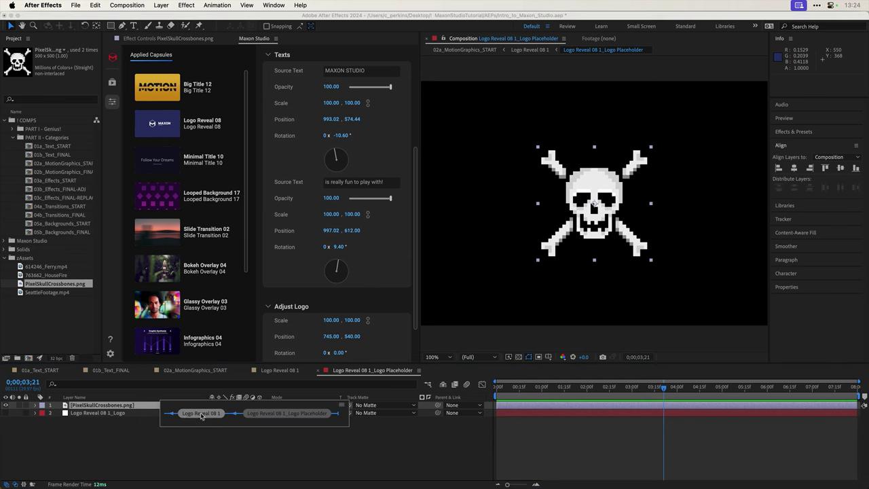
# - Back in Logo Reveal 08 1, set the logo Scale to 76 and Rotation to -3.2
pyautogui.click(198, 412)
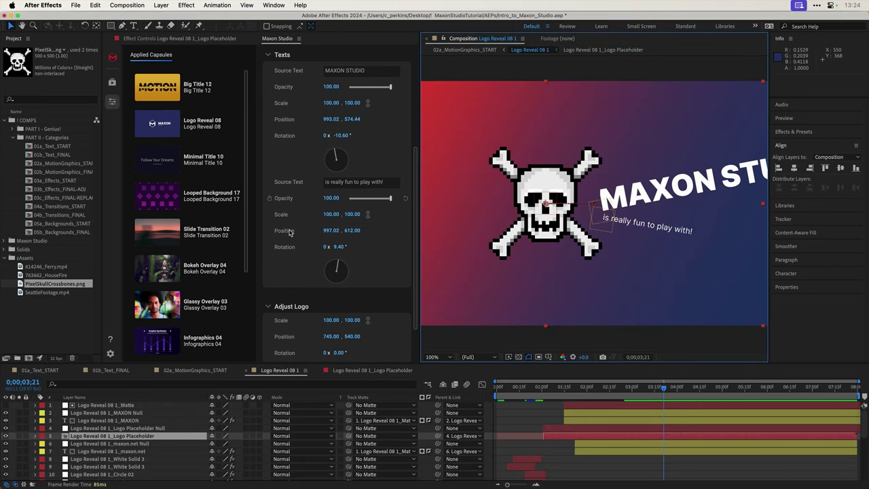
pyautogui.scroll(-2, 281, 256)
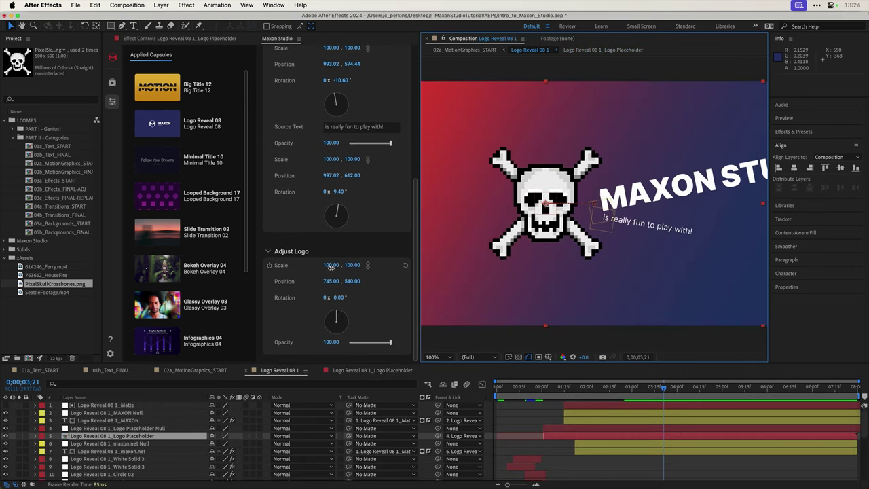
pyautogui.moveTo(331, 265); pyautogui.dragTo(331, 297)
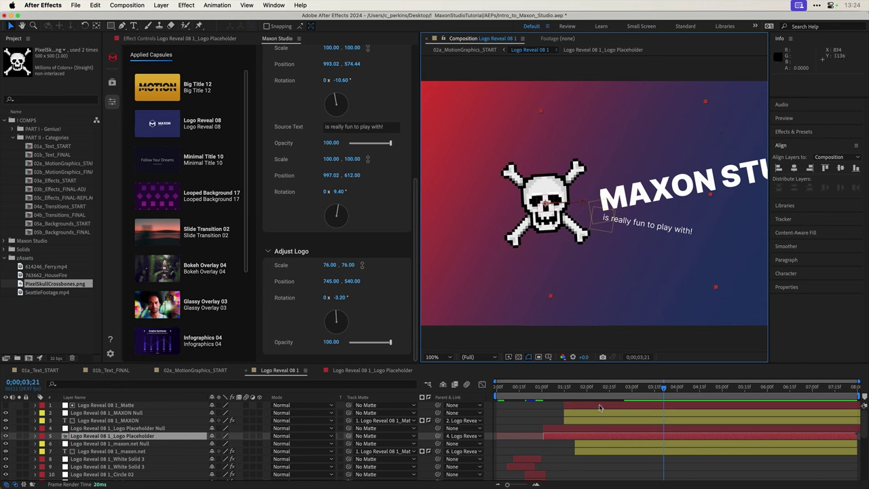
pyautogui.moveTo(551, 390)
pyautogui.mouseDown()
pyautogui.moveTo(503, 388)
pyautogui.moveTo(564, 389)
pyautogui.moveTo(533, 389)
pyautogui.moveTo(553, 388)
pyautogui.mouseUp()
# - Set the third Color swatch to mint #8DFFD2 and review the reveal animation
pyautogui.scroll(5, 407, 214)
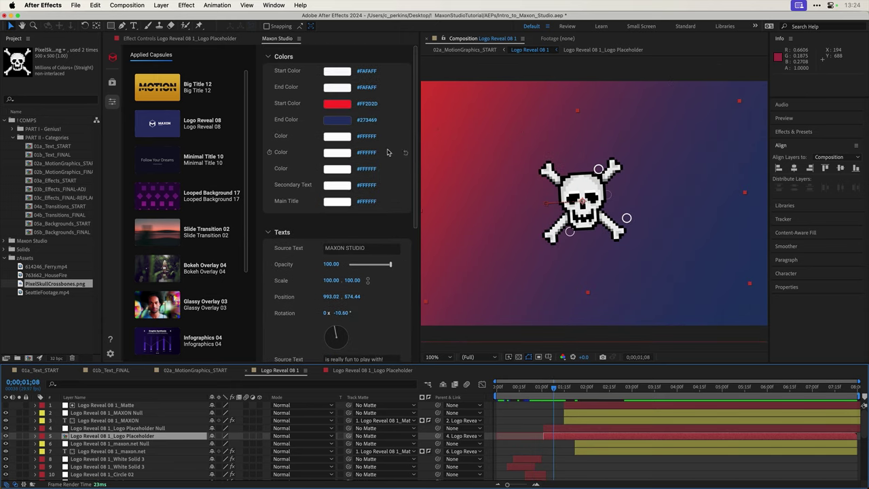
pyautogui.click(337, 169)
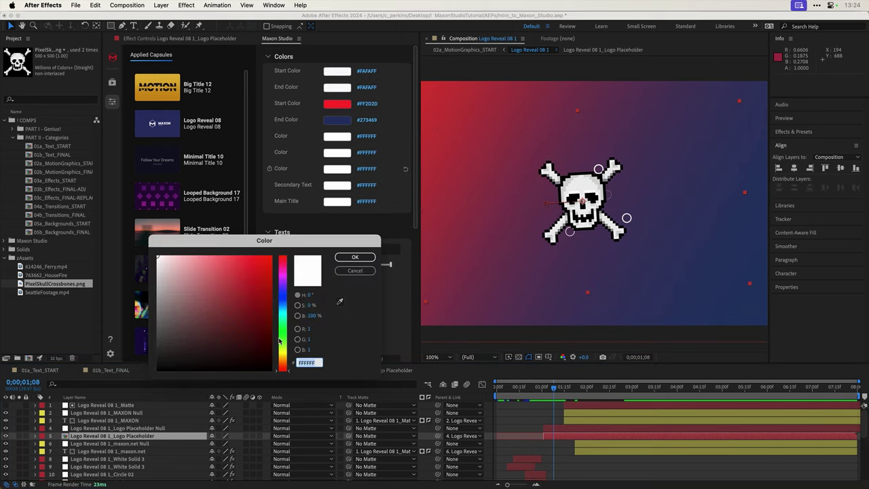
pyautogui.click(283, 331)
pyautogui.moveTo(222, 270); pyautogui.dragTo(208, 256)
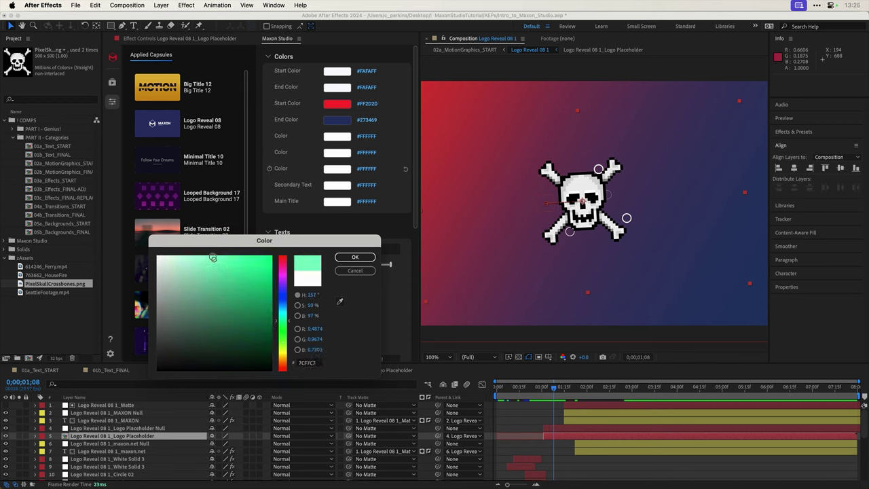
pyautogui.click(349, 257)
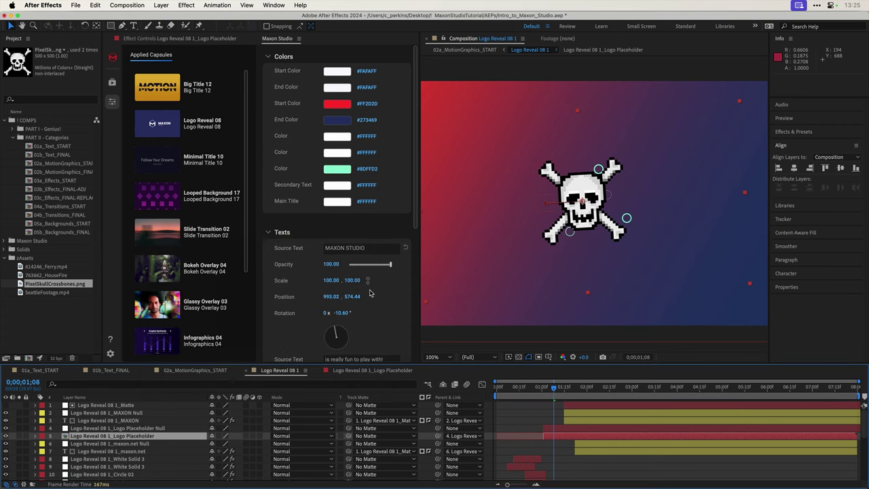
pyautogui.moveTo(557, 394); pyautogui.dragTo(635, 386)
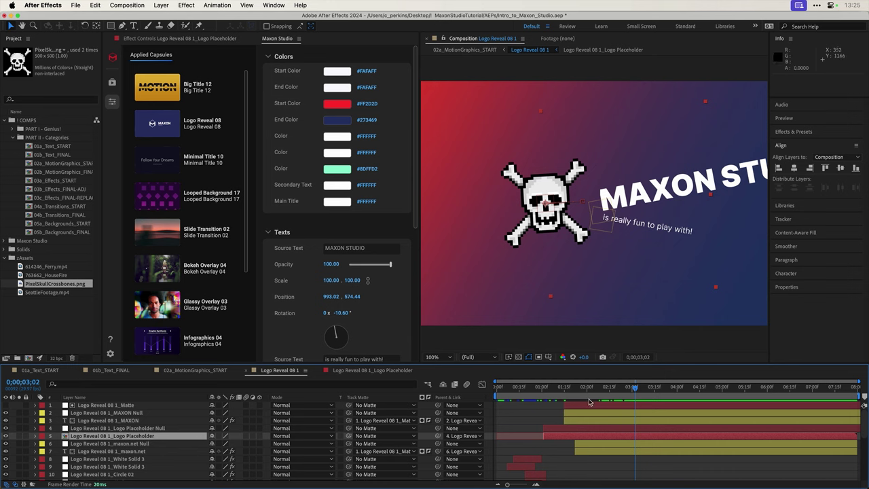
pyautogui.moveTo(580, 388); pyautogui.dragTo(710, 399)
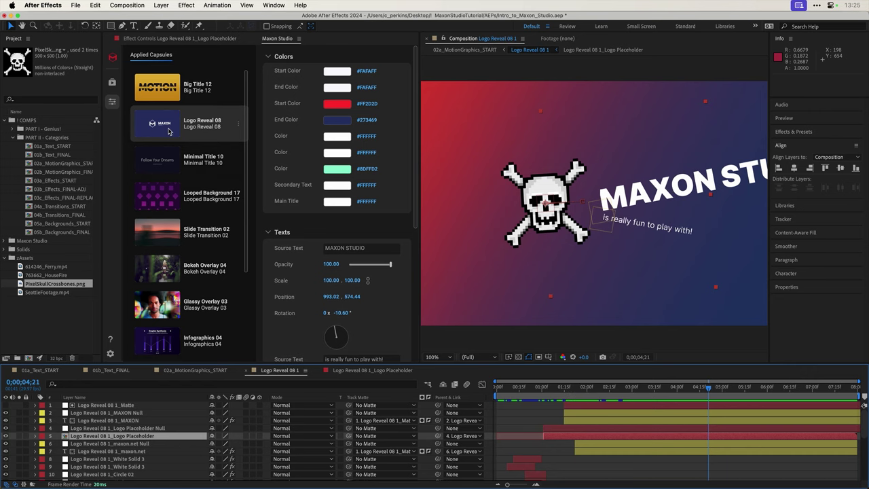
# - Open 03a_Effects_START and list the Effects capsules in the Maxon Studio browser
pyautogui.doubleClick(55, 181)
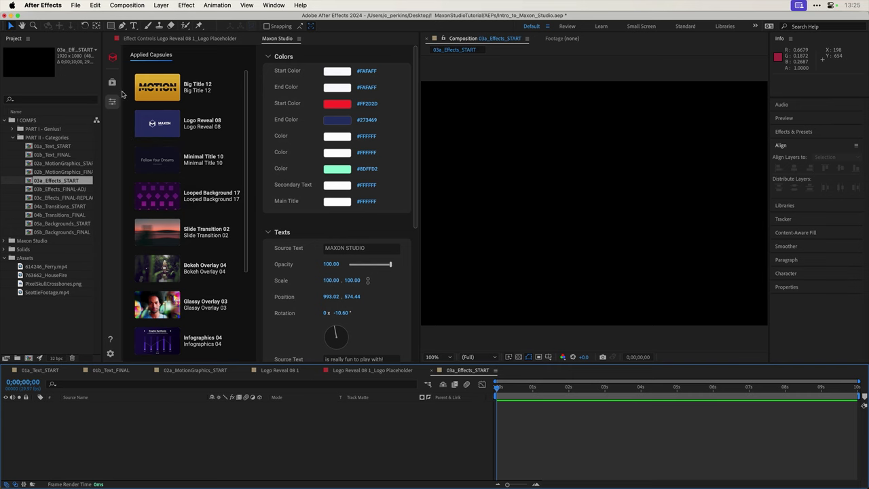
pyautogui.click(112, 80)
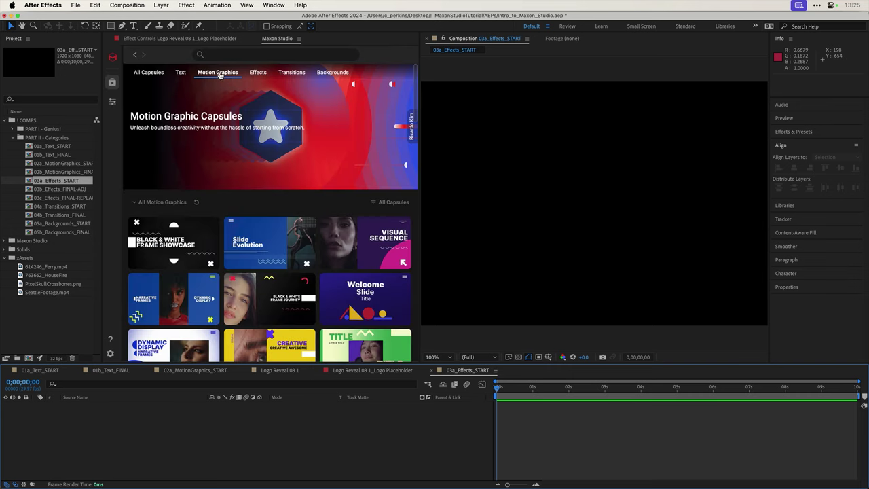
pyautogui.click(258, 72)
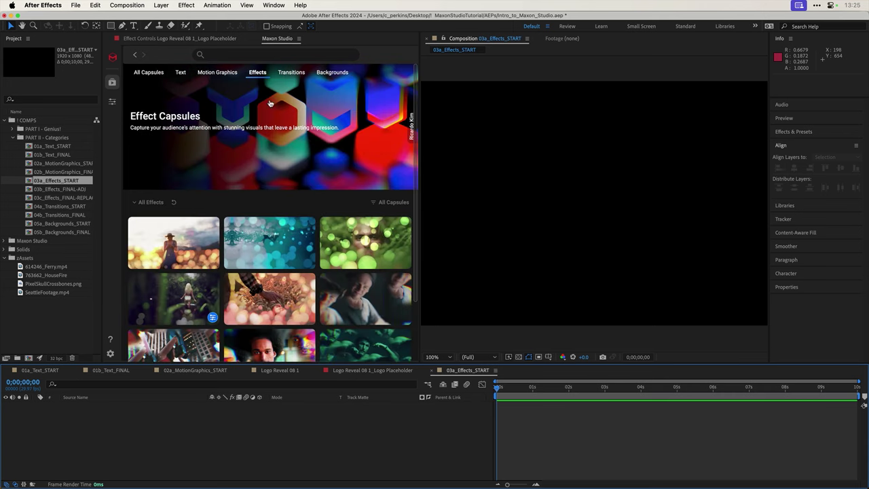
pyautogui.scroll(-3, 309, 199)
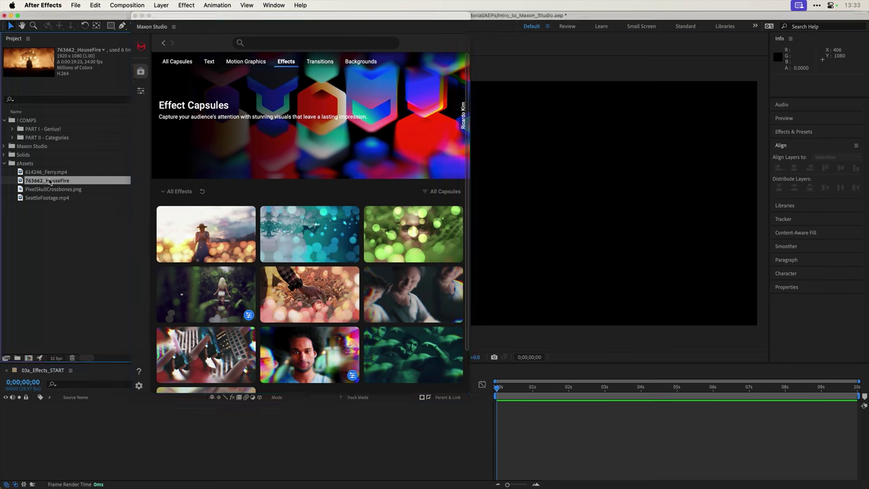
# - Add 763662_HouseFire to the timeline, preview it, and apply the Bokeh Overlay 04 capsule
pyautogui.moveTo(131, 291)
pyautogui.mouseDown()
pyautogui.moveTo(139, 417)
pyautogui.moveTo(154, 424)
pyautogui.mouseUp()
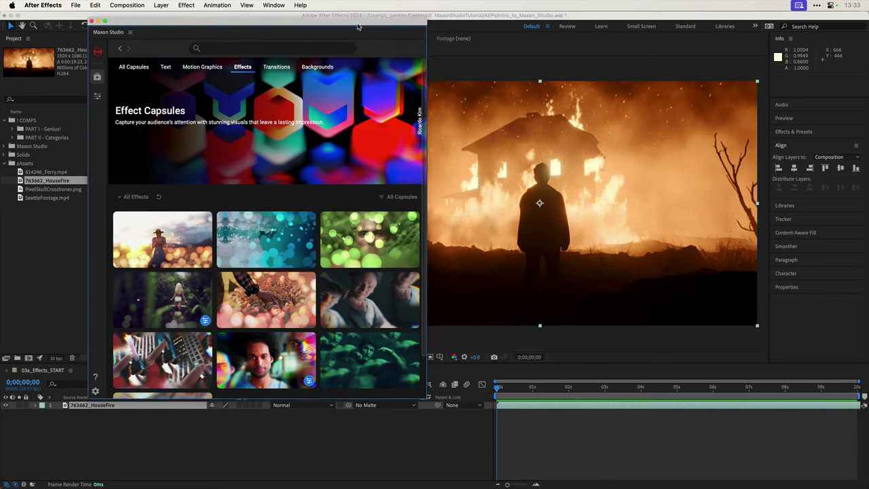
pyautogui.moveTo(355, 26); pyautogui.dragTo(330, 28)
pyautogui.click(573, 386)
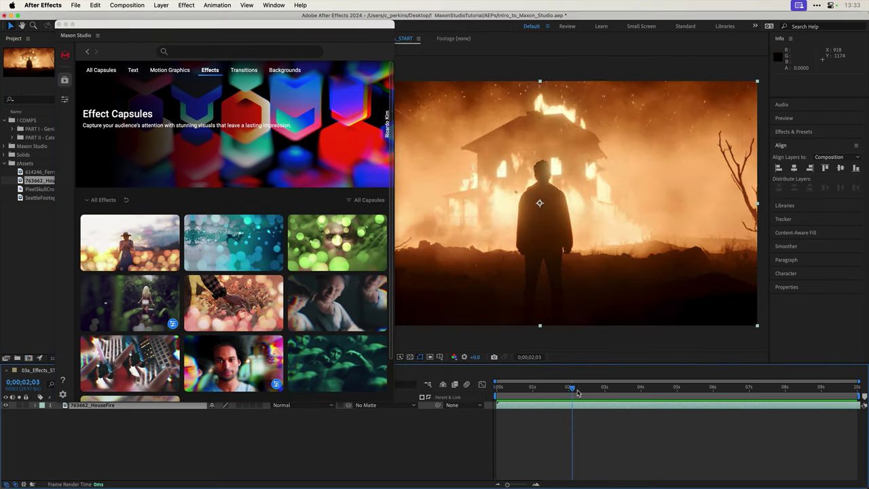
pyautogui.press('space')
pyautogui.click(569, 387)
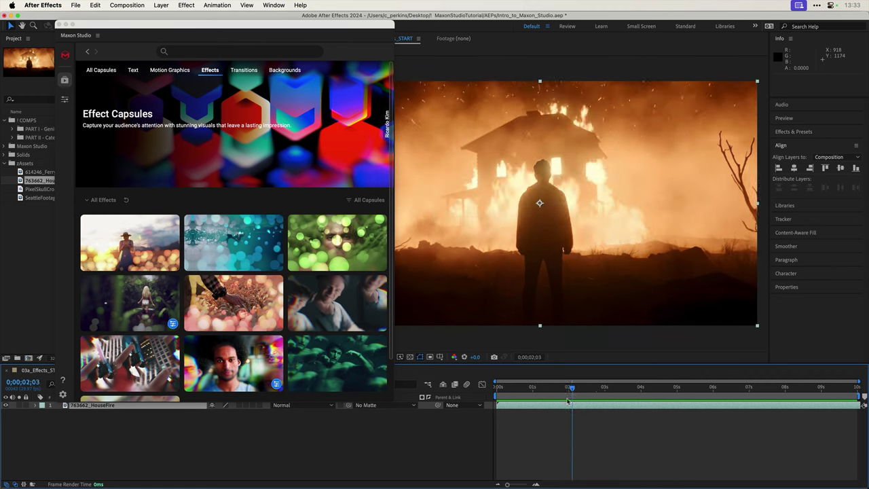
pyautogui.click(546, 387)
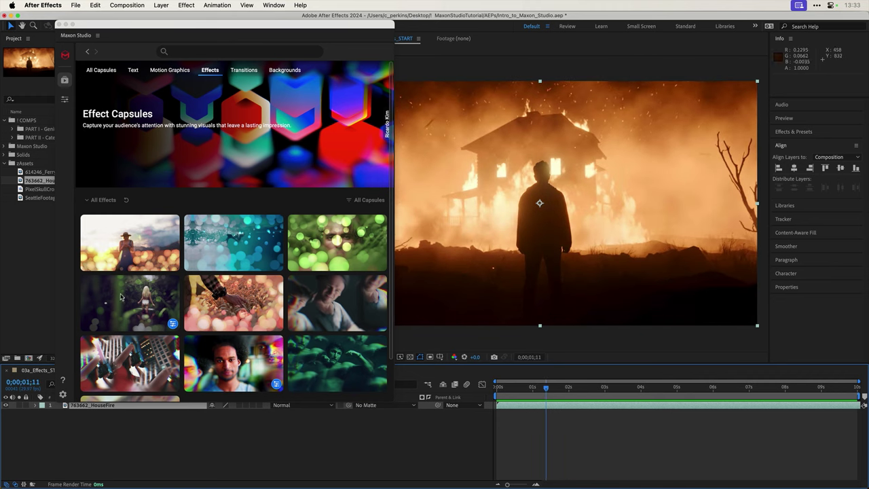
pyautogui.click(146, 311)
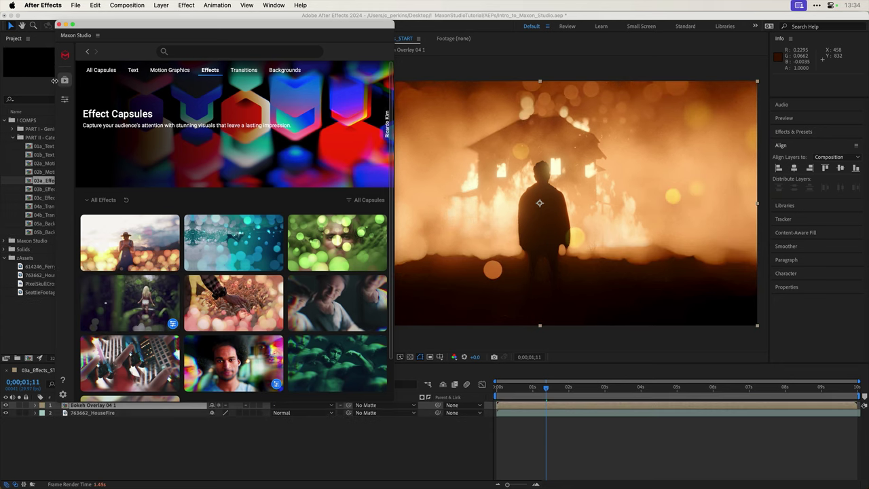
# - Close Maxon Studio, check the bokeh on frames 5 through two seconds, and select 763662_HouseFire
pyautogui.click(432, 333)
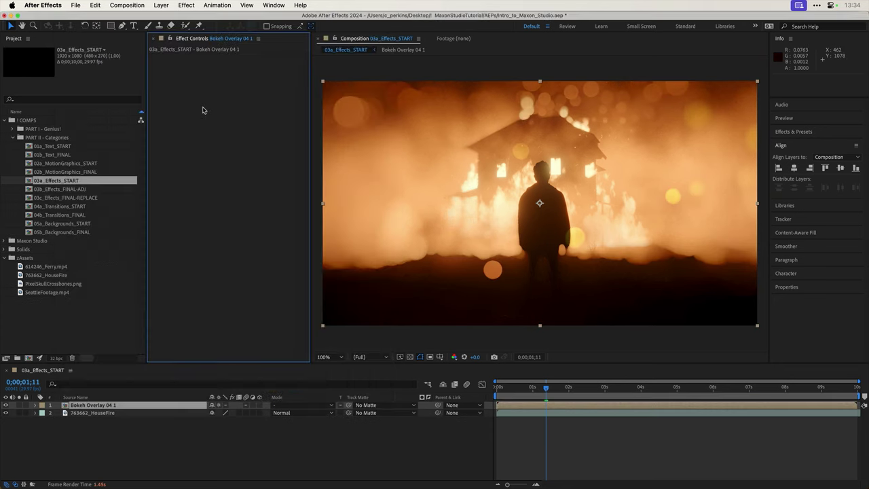
pyautogui.moveTo(531, 389); pyautogui.dragTo(520, 389)
pyautogui.click(512, 389)
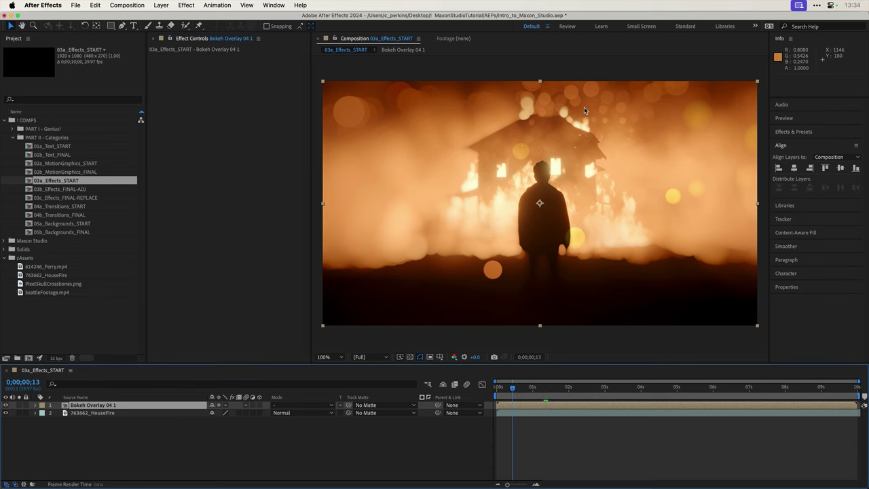
pyautogui.click(502, 390)
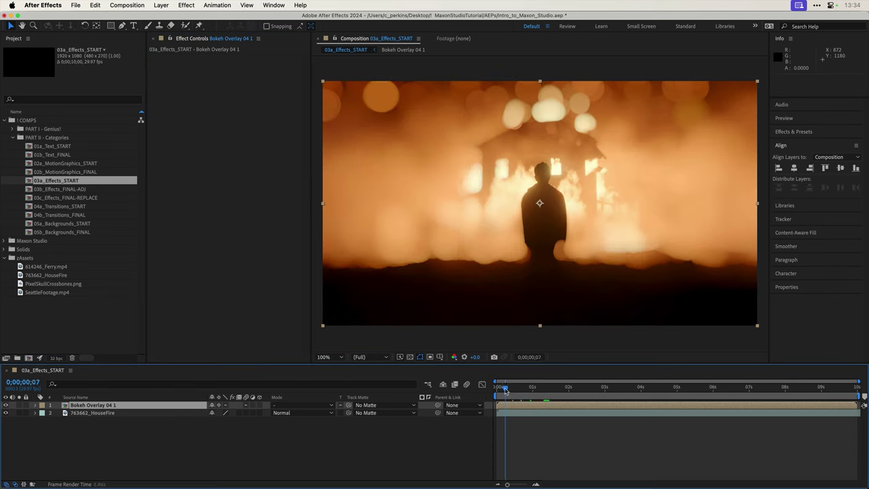
pyautogui.click(502, 390)
pyautogui.click(526, 389)
pyautogui.click(538, 390)
pyautogui.click(575, 390)
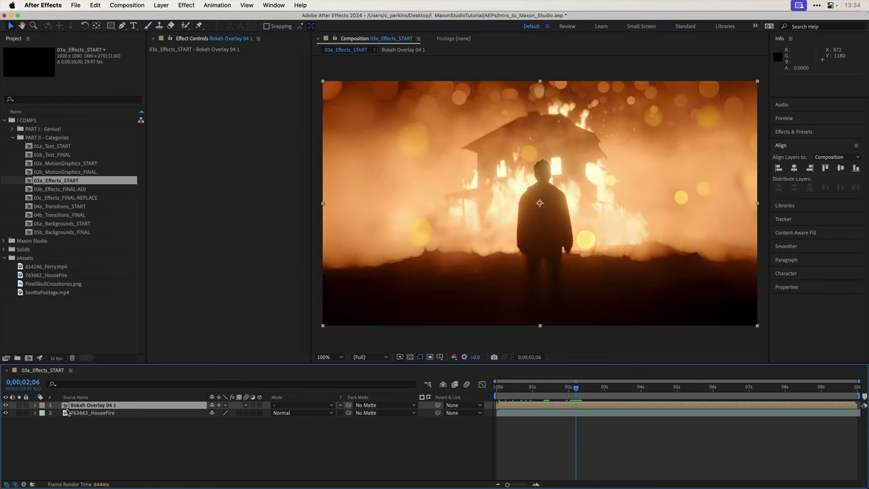
pyautogui.click(96, 414)
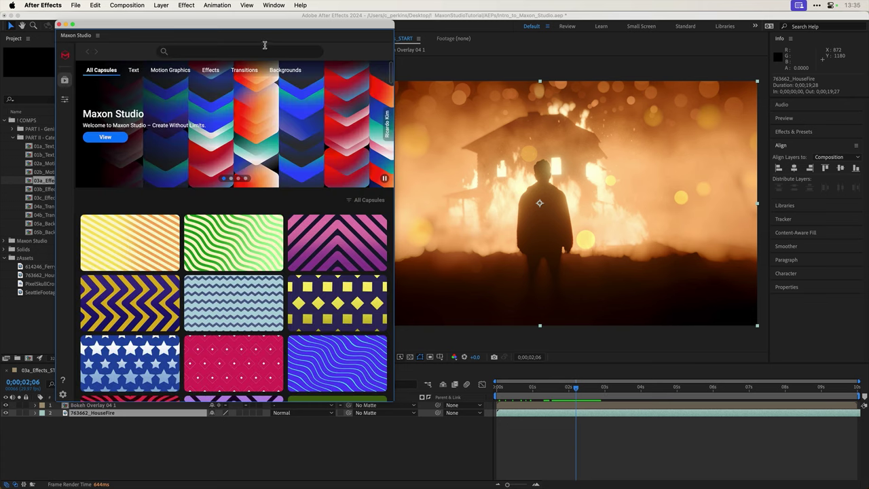
# - Switch Maxon Studio from Transitions to the Effects capsule grid and nudge the window right
pyautogui.click(245, 71)
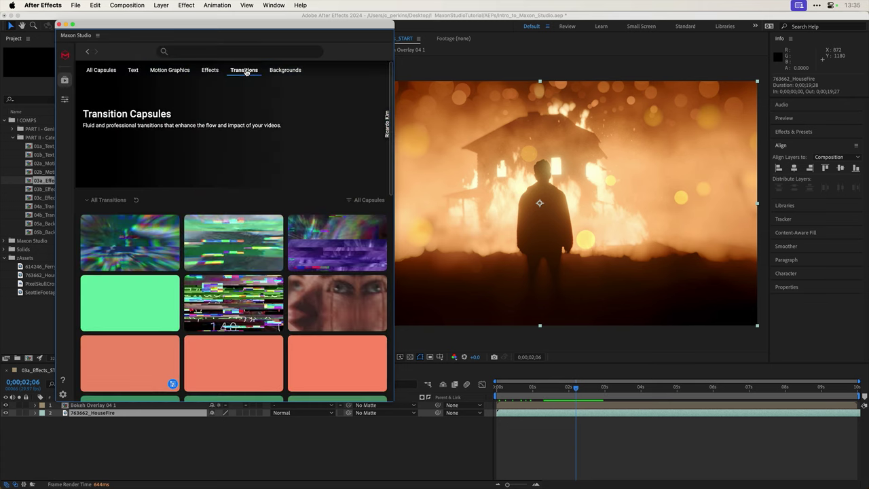
pyautogui.click(207, 72)
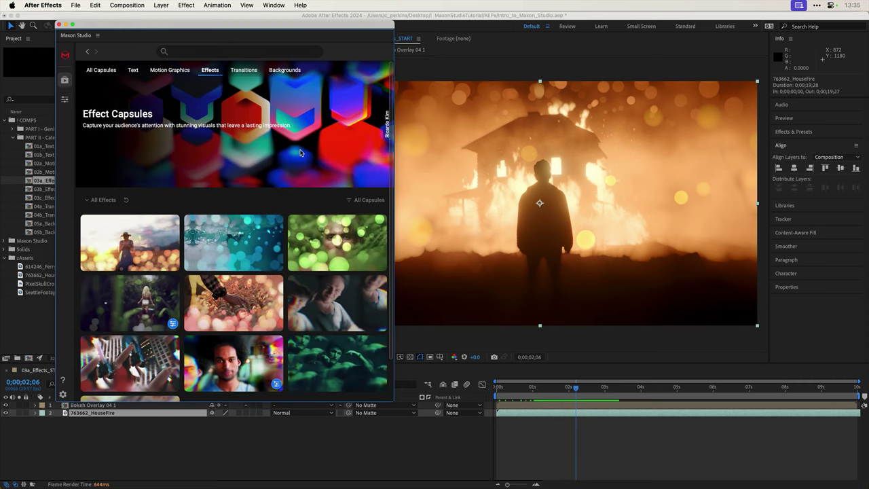
pyautogui.scroll(-2, 299, 151)
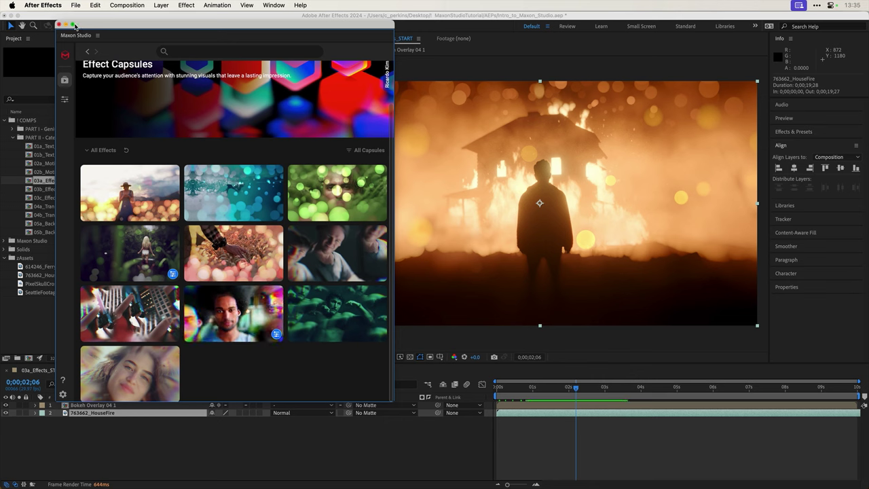
pyautogui.moveTo(93, 29); pyautogui.dragTo(124, 36)
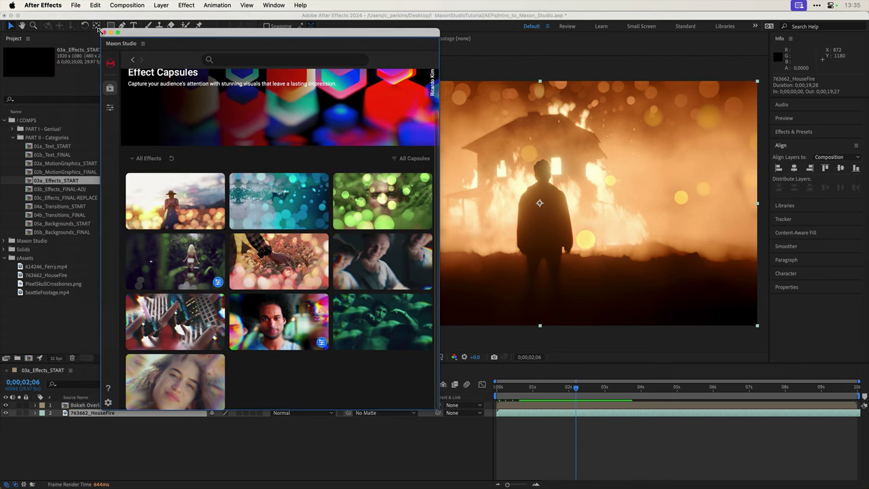
# - Close Maxon Studio and open 03c_Effects_FINAL-REPLACE down to the Glassy Overlay 03_Placeholder precomp
pyautogui.click(104, 32)
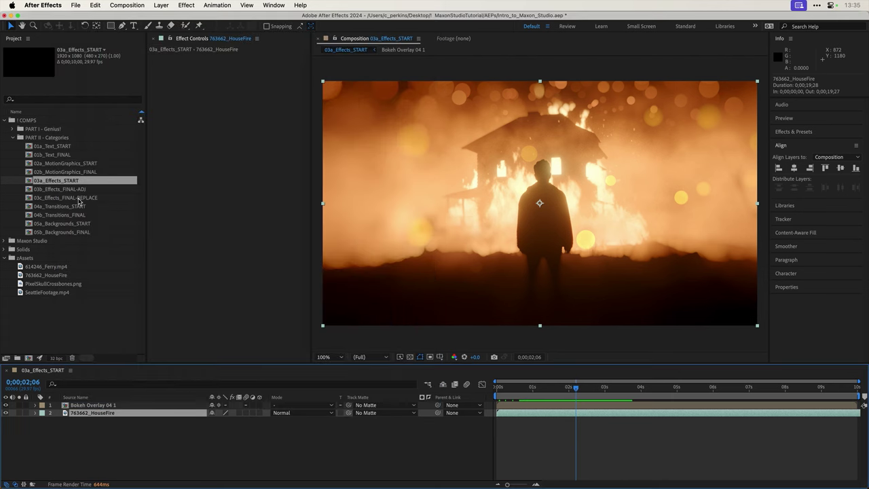
pyautogui.doubleClick(79, 200)
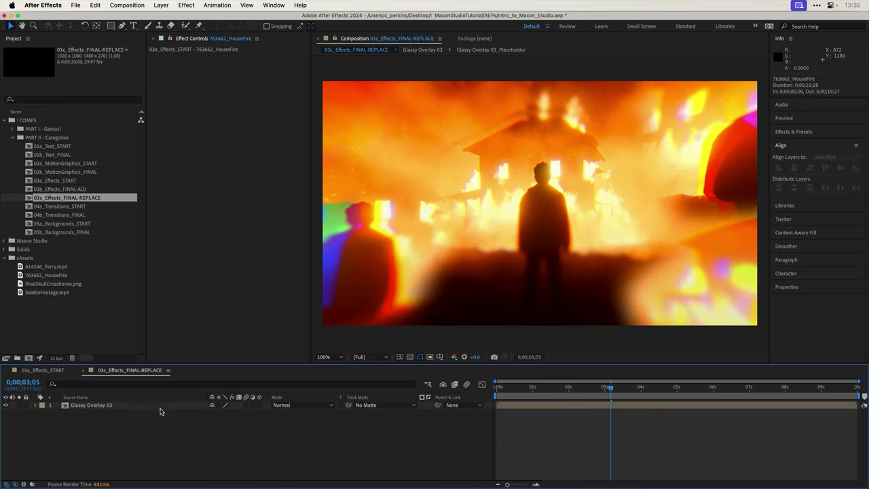
pyautogui.doubleClick(161, 406)
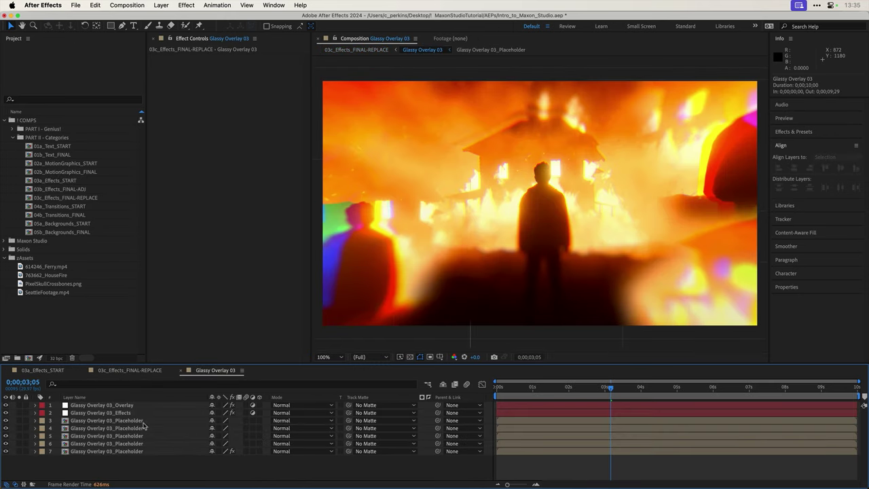
pyautogui.doubleClick(138, 422)
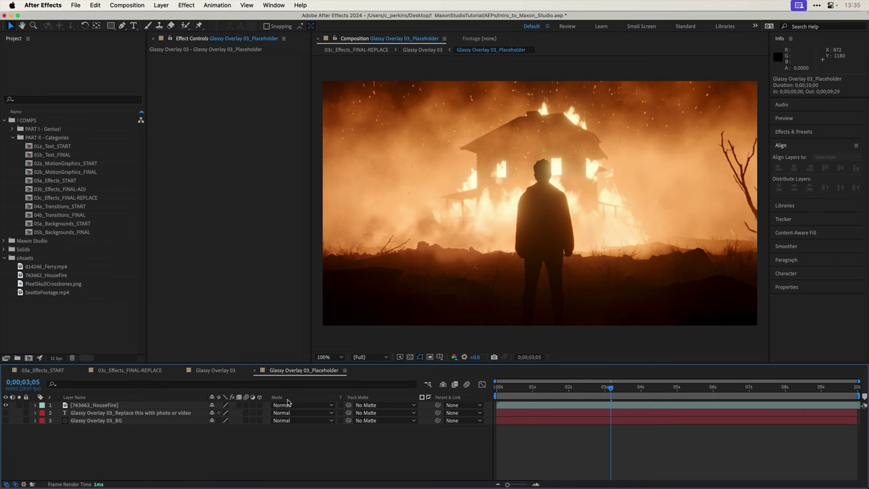
# - Compare the house-fire footage against the placeholder text and background layers by toggling visibility
pyautogui.click(5, 404)
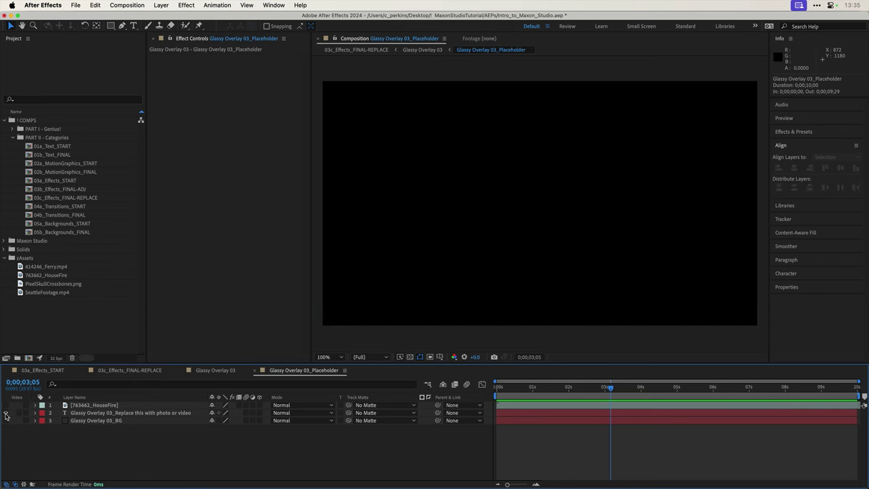
pyautogui.moveTo(5, 412); pyautogui.dragTo(5, 420)
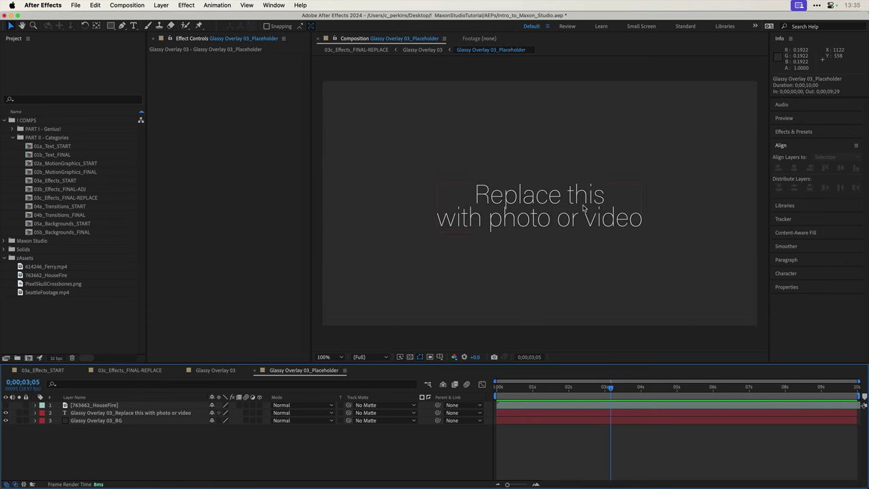
pyautogui.click(6, 405)
pyautogui.moveTo(5, 412); pyautogui.dragTo(5, 421)
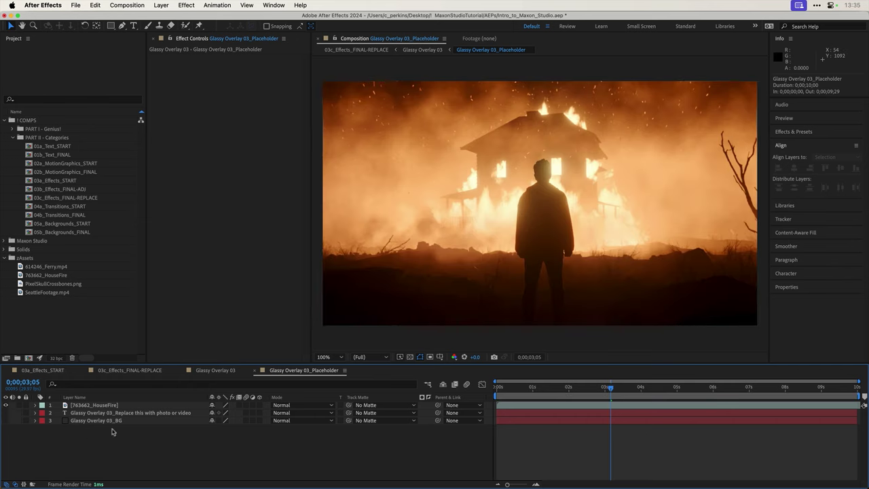
# - Return through Glassy Overlay 03 to 03c_Effects_FINAL-REPLACE via the mini-flowchart and scrub the overlay
pyautogui.click(215, 370)
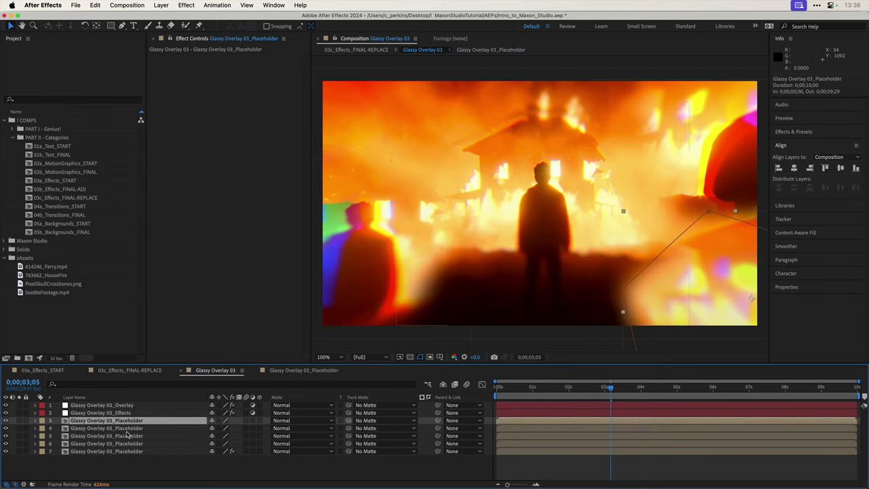
pyautogui.press('shift')
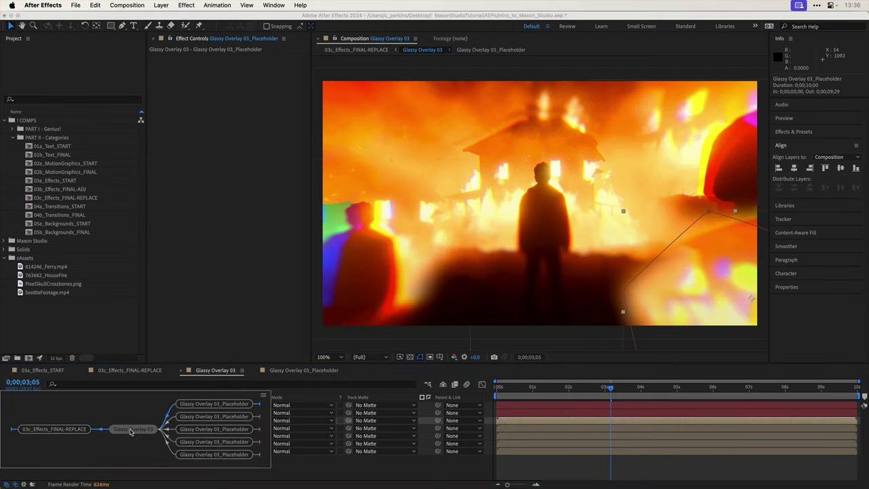
pyautogui.press('Left')
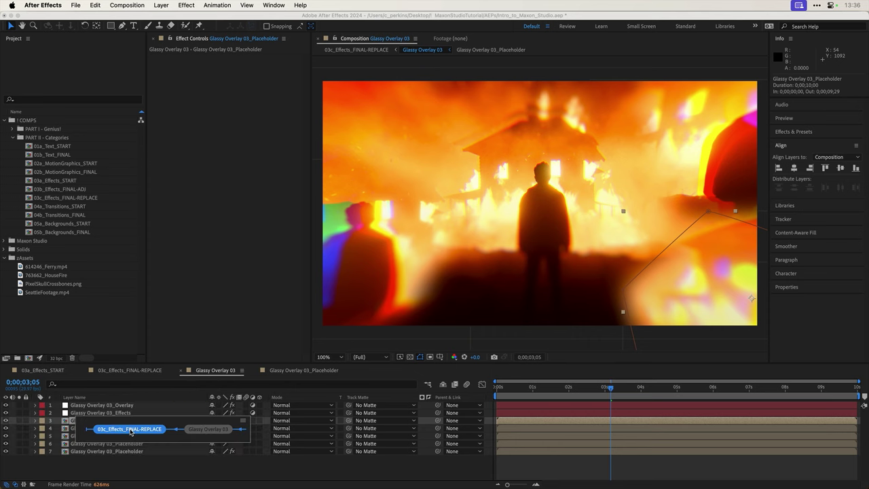
pyautogui.click(130, 429)
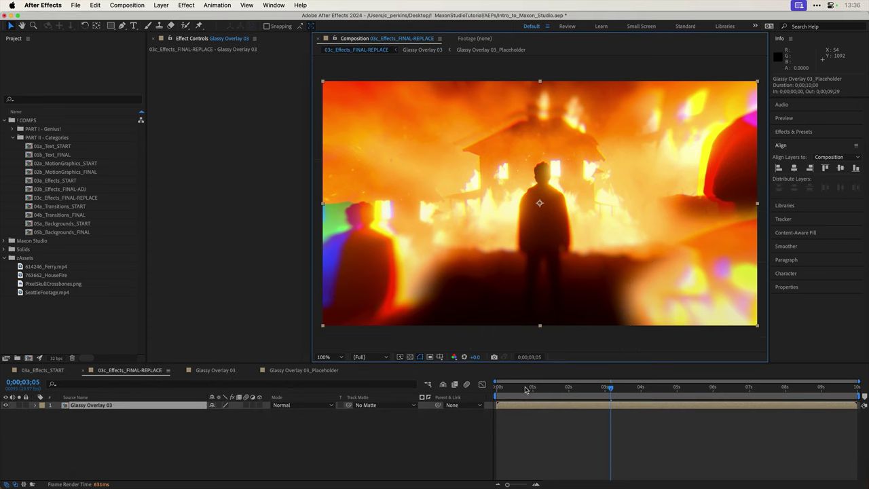
pyautogui.moveTo(525, 389); pyautogui.dragTo(598, 391)
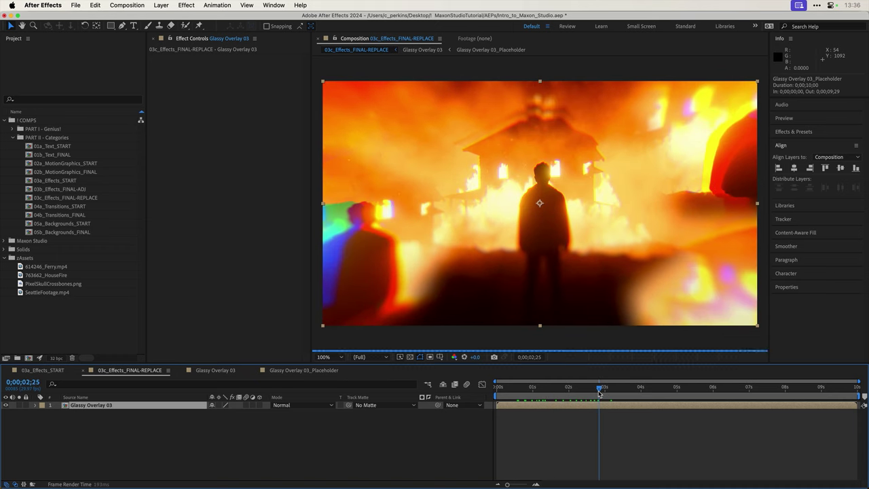
# - Open 04a_Transitions_START, apply Slide Transition 03, and drag its layer to start later
pyautogui.doubleClick(83, 207)
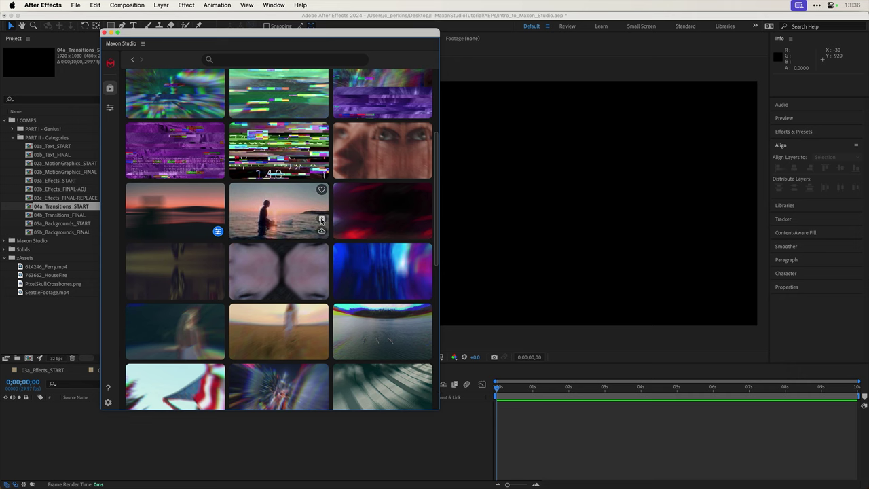
pyautogui.click(322, 230)
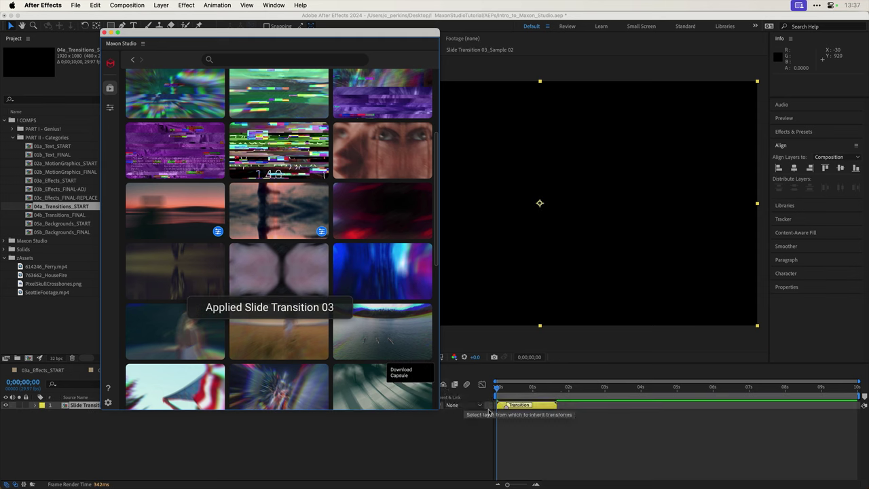
pyautogui.moveTo(547, 407); pyautogui.dragTo(556, 407)
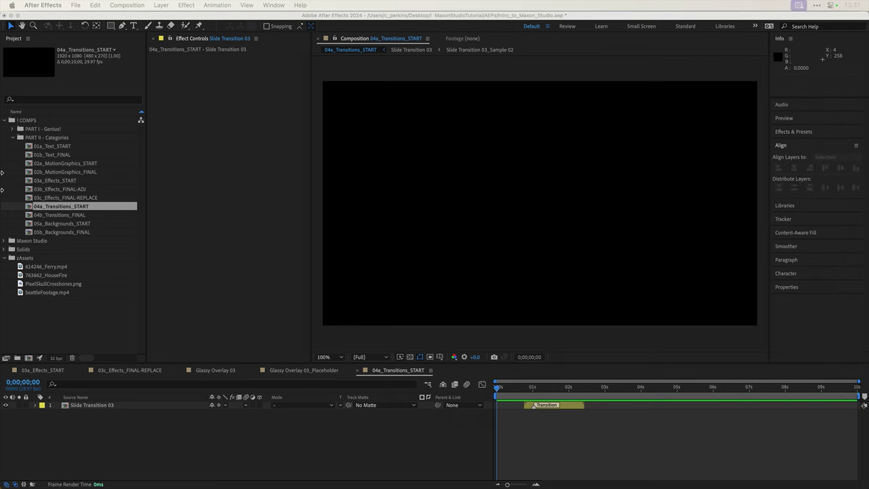
# - Open 04b_Transitions_FINAL and play the ferry footage through the cut around three seconds
pyautogui.doubleClick(50, 215)
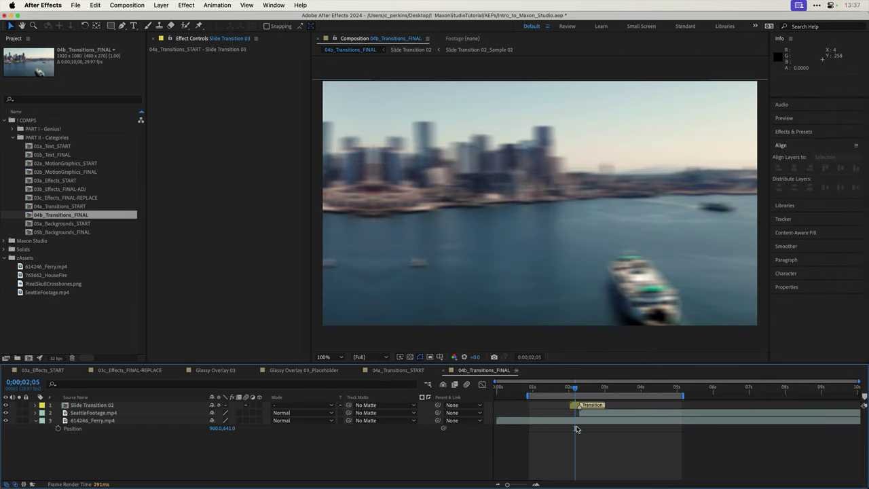
pyautogui.moveTo(547, 389)
pyautogui.mouseDown()
pyautogui.moveTo(530, 389)
pyautogui.moveTo(566, 390)
pyautogui.moveTo(530, 390)
pyautogui.moveTo(543, 392)
pyautogui.mouseUp()
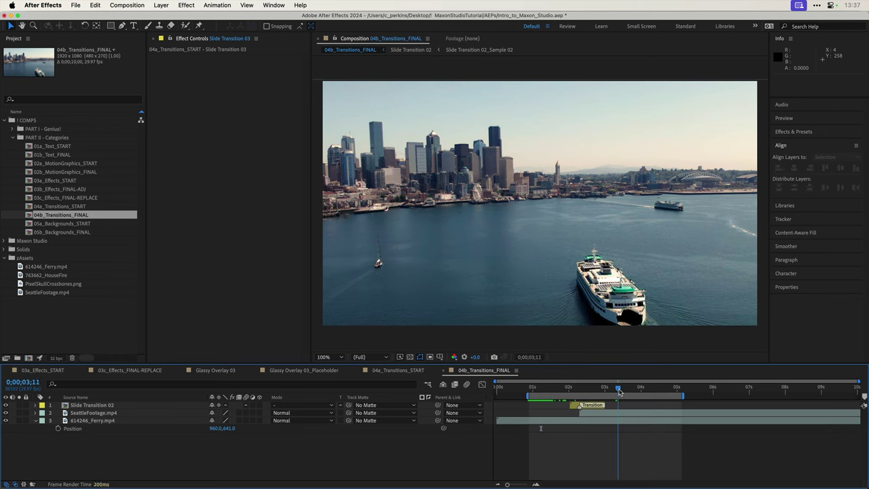
pyautogui.click(619, 388)
pyautogui.press('space')
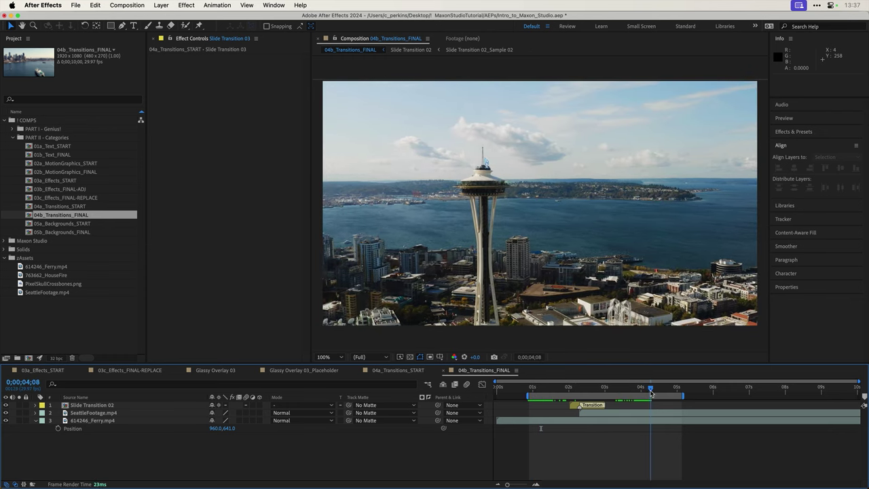
pyautogui.press('space')
# - Shift the SeattleFootage layer two frames earlier, then RAM preview the whole comp
pyautogui.scroll(5, 577, 426)
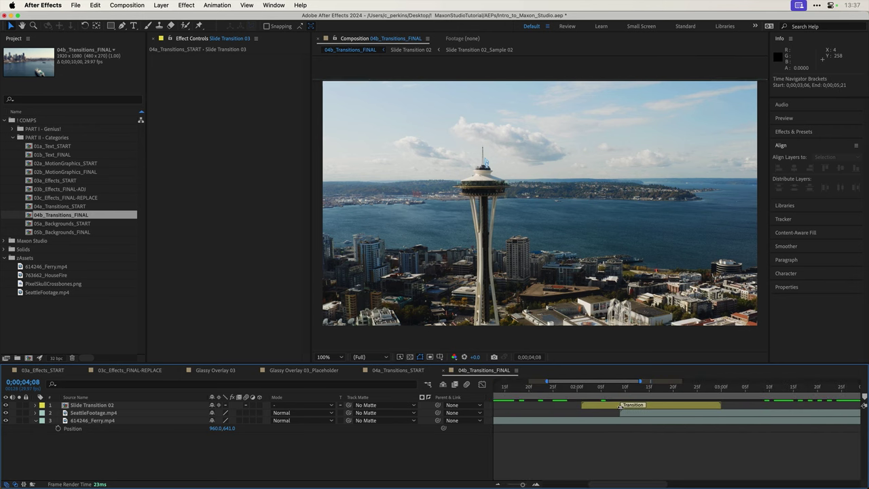
pyautogui.scroll(2, 622, 412)
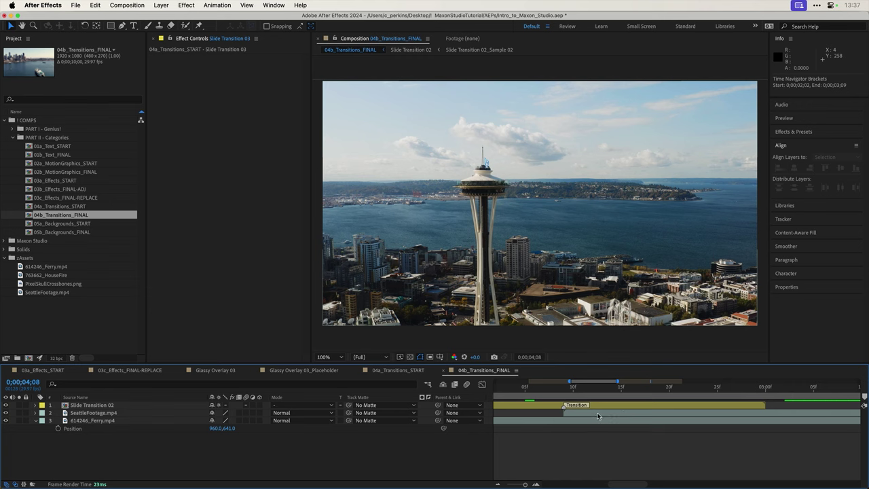
pyautogui.click(597, 414)
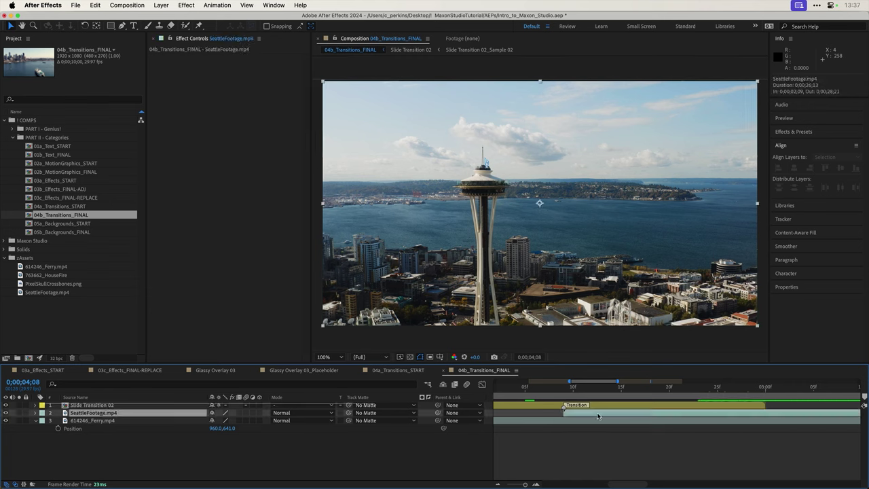
pyautogui.moveTo(597, 416)
pyautogui.mouseDown()
pyautogui.moveTo(573, 419)
pyautogui.moveTo(600, 418)
pyautogui.mouseUp()
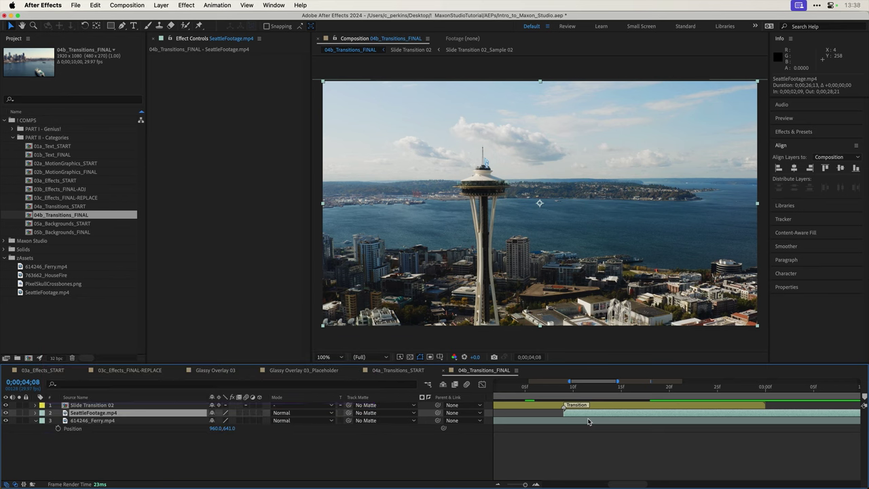
pyautogui.press(';')
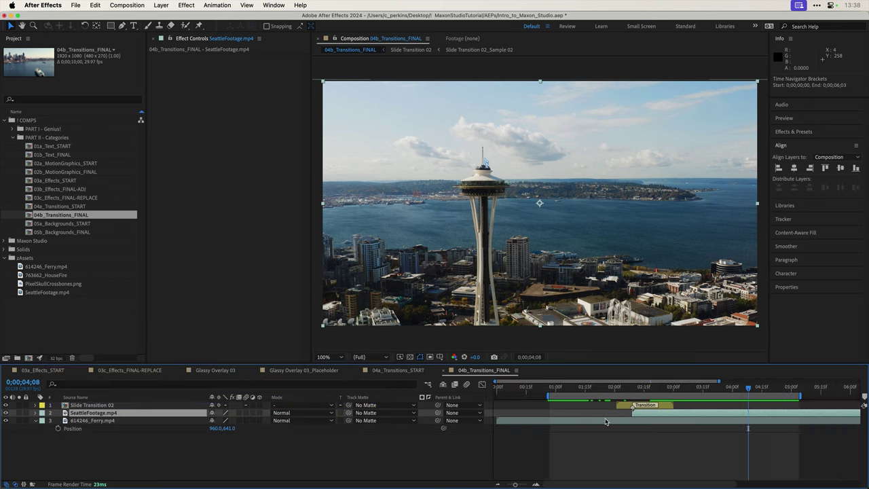
pyautogui.press('space')
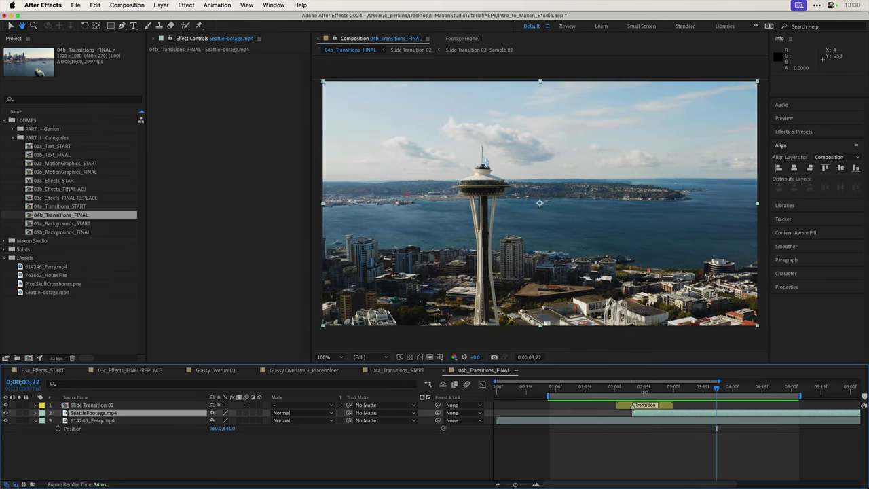
# - Scrub through Slide Transition 02 to the Space Needle shot, then open its precomp
pyautogui.moveTo(643, 390); pyautogui.dragTo(624, 392)
pyautogui.click(666, 405)
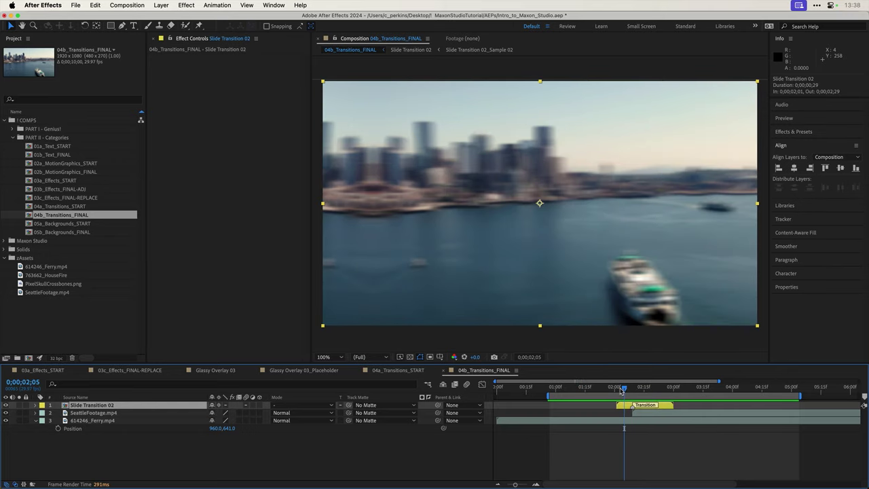
pyautogui.moveTo(622, 391); pyautogui.dragTo(630, 390)
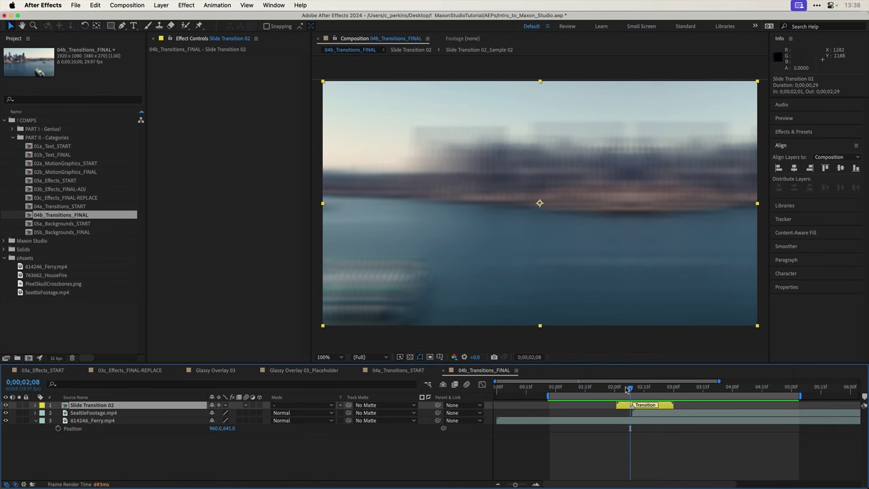
pyautogui.moveTo(629, 389); pyautogui.dragTo(631, 387)
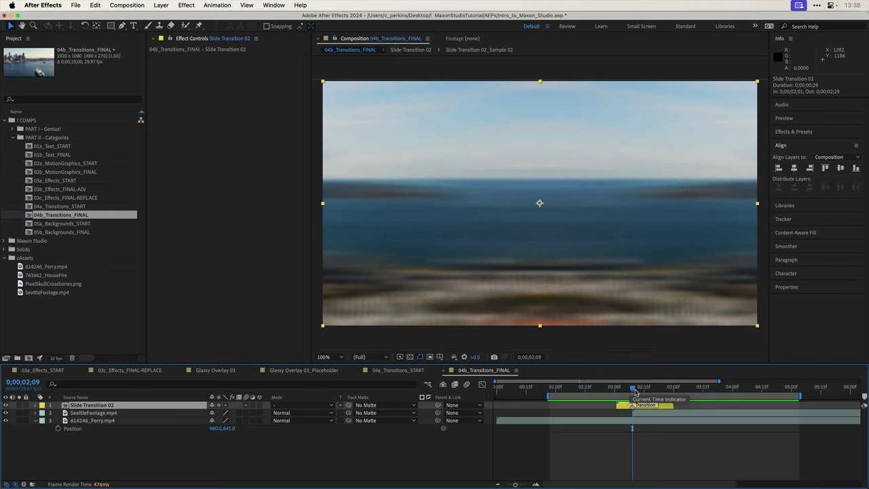
pyautogui.moveTo(631, 387)
pyautogui.mouseDown()
pyautogui.moveTo(639, 392)
pyautogui.moveTo(630, 395)
pyautogui.mouseUp()
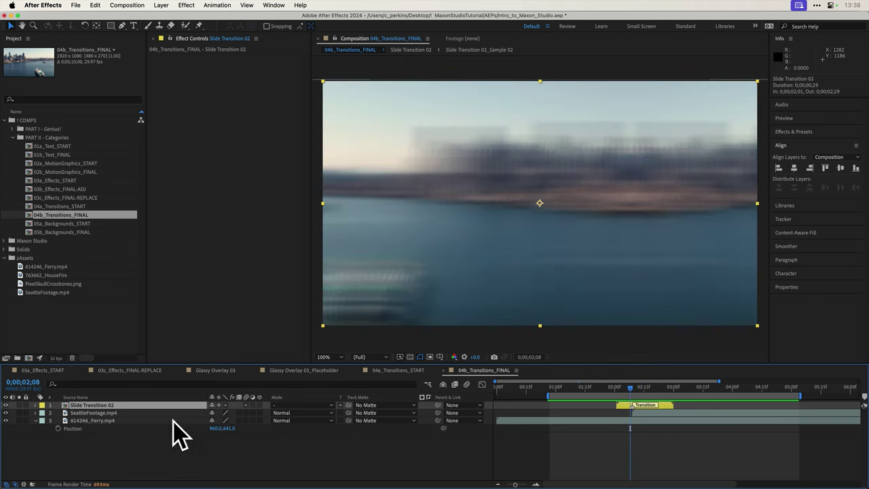
pyautogui.doubleClick(105, 405)
# - Set the Blur layer's Fast Box Blur iterations to 7, then 3, then 38, and open 05a_Backgrounds_START
pyautogui.click(118, 428)
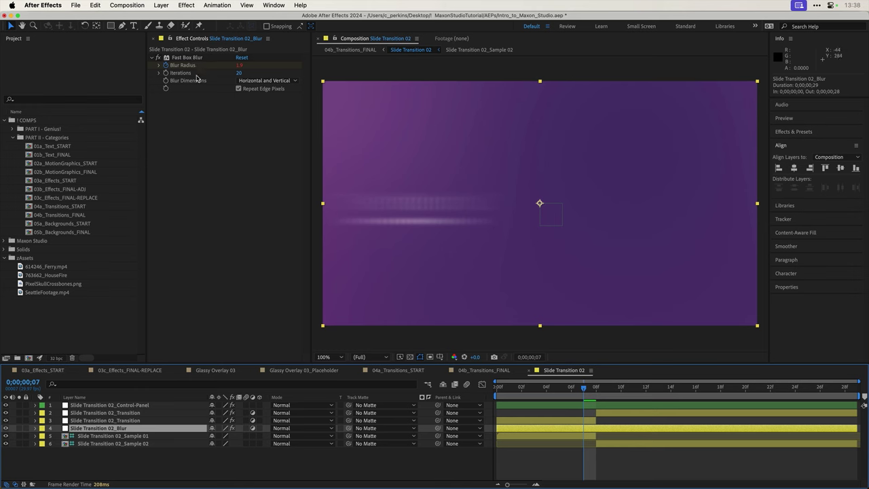
pyautogui.click(239, 73)
pyautogui.write('7')
pyautogui.press('Return')
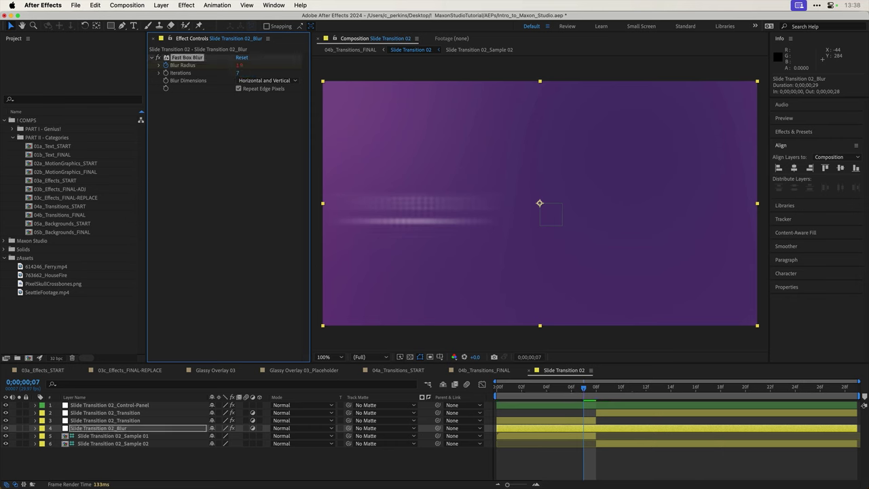
pyautogui.click(239, 74)
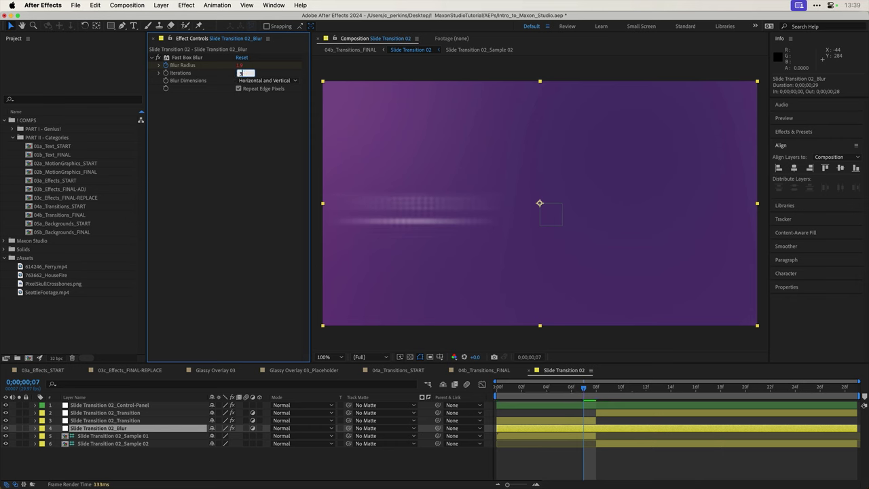
pyautogui.press('Return')
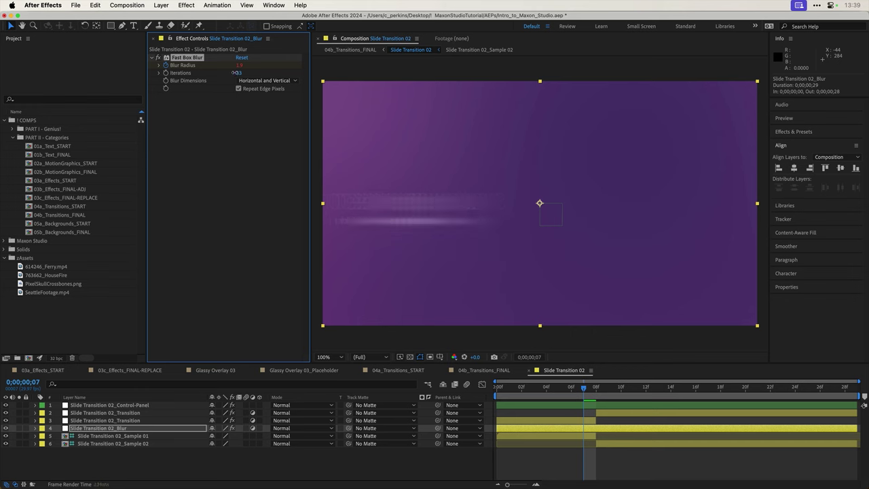
pyautogui.moveTo(232, 73); pyautogui.dragTo(231, 73)
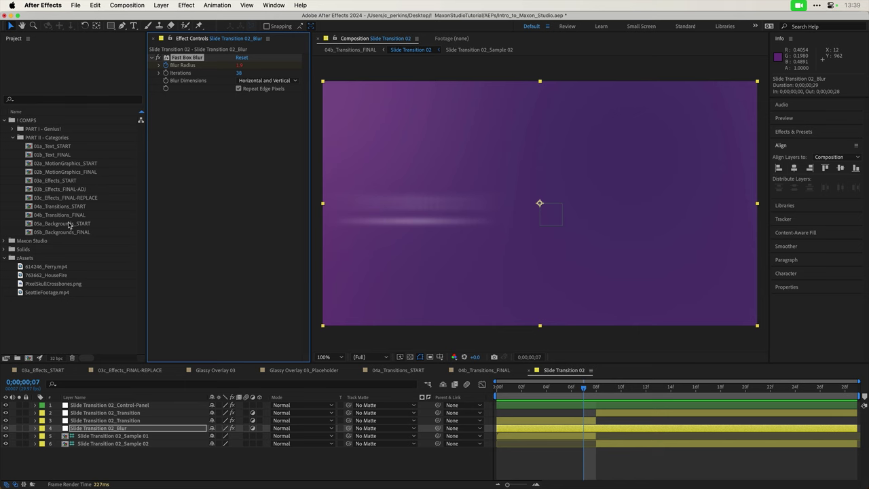
pyautogui.doubleClick(68, 225)
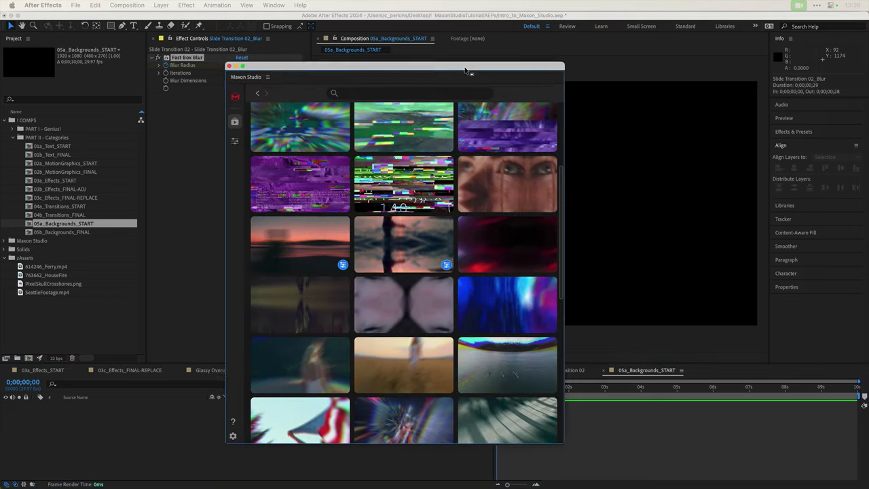
# - Filter Maxon Studio to background capsules and apply the purple squares looped background
pyautogui.moveTo(469, 72); pyautogui.dragTo(387, 64)
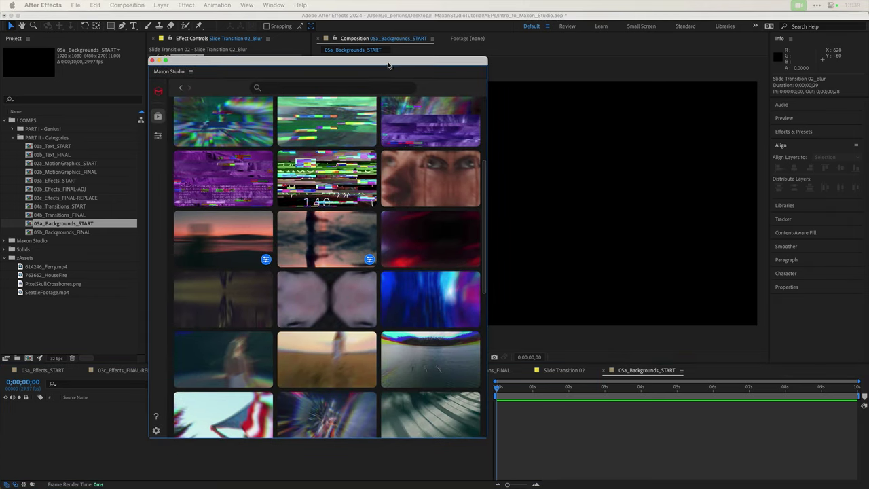
pyautogui.click(158, 117)
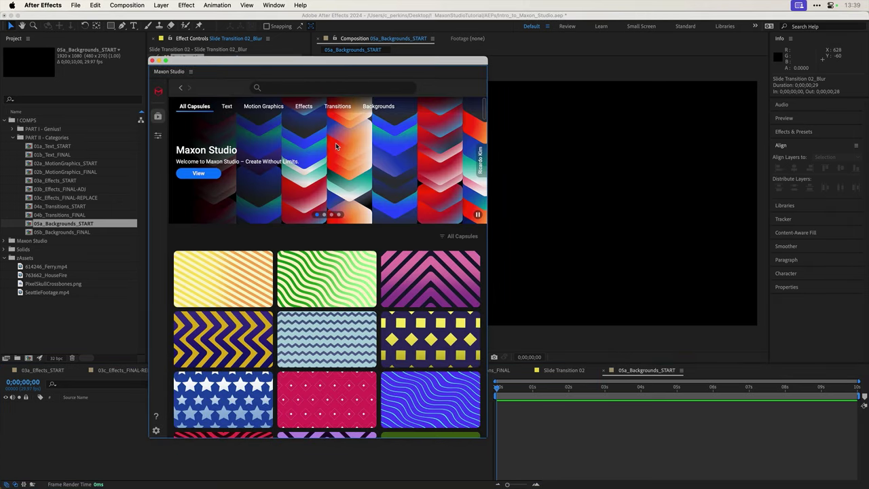
pyautogui.click(385, 107)
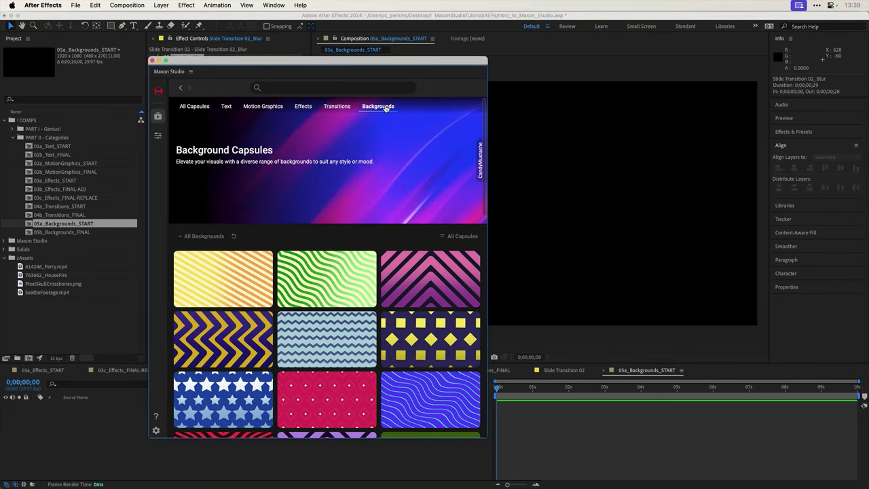
pyautogui.scroll(-3, 332, 227)
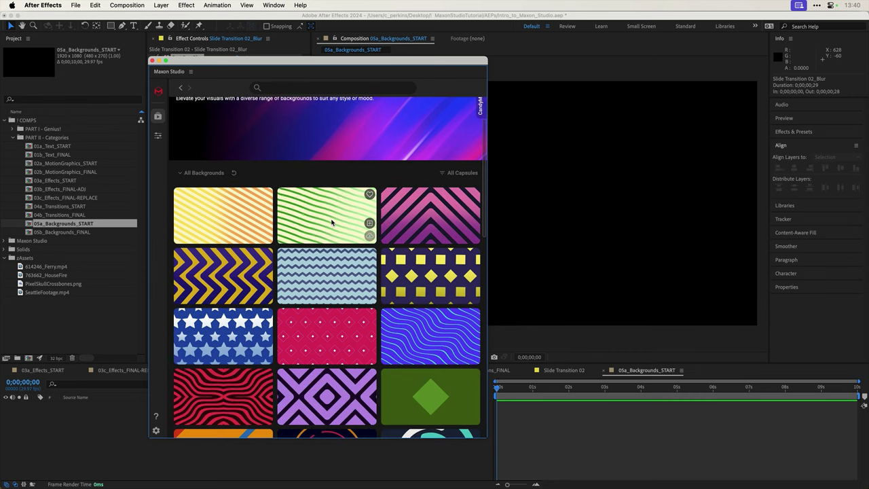
pyautogui.moveTo(336, 284)
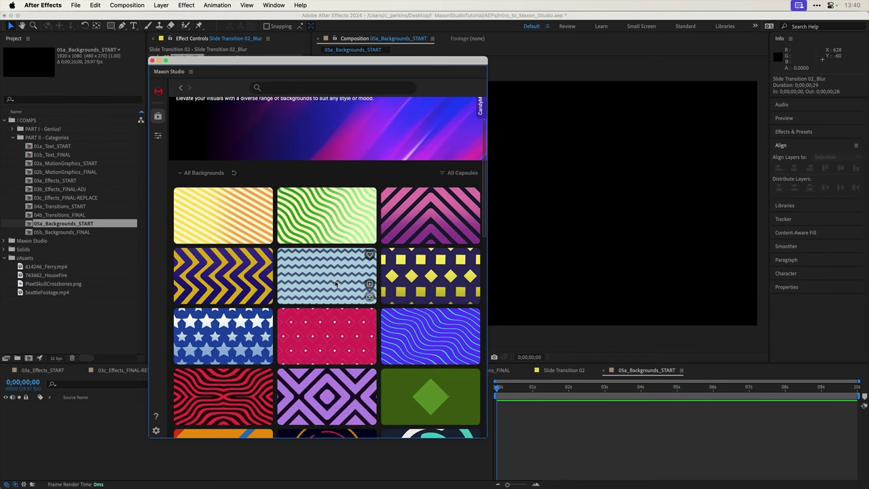
pyautogui.moveTo(246, 283)
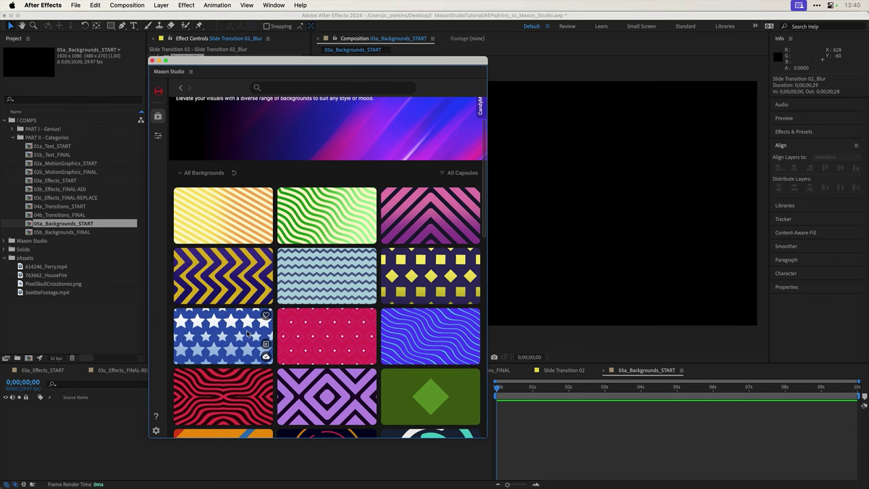
pyautogui.scroll(-3, 247, 331)
pyautogui.scroll(-3, 247, 331)
pyautogui.scroll(-3, 323, 332)
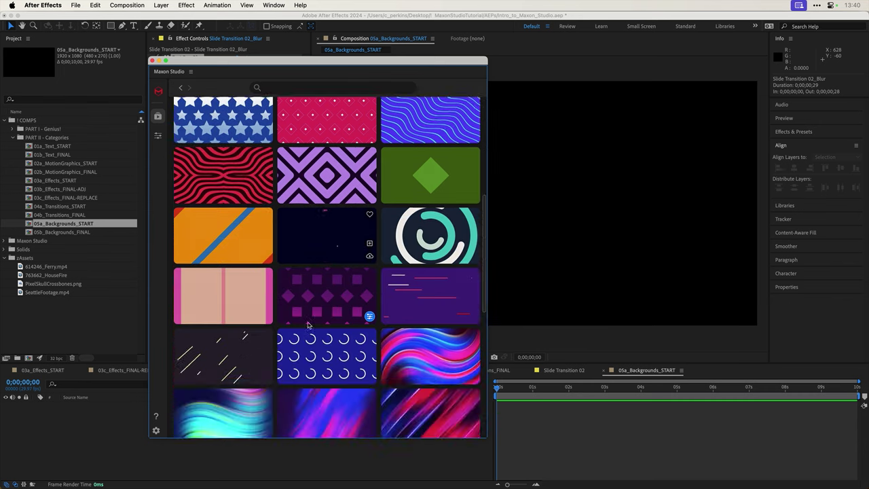
pyautogui.moveTo(328, 308)
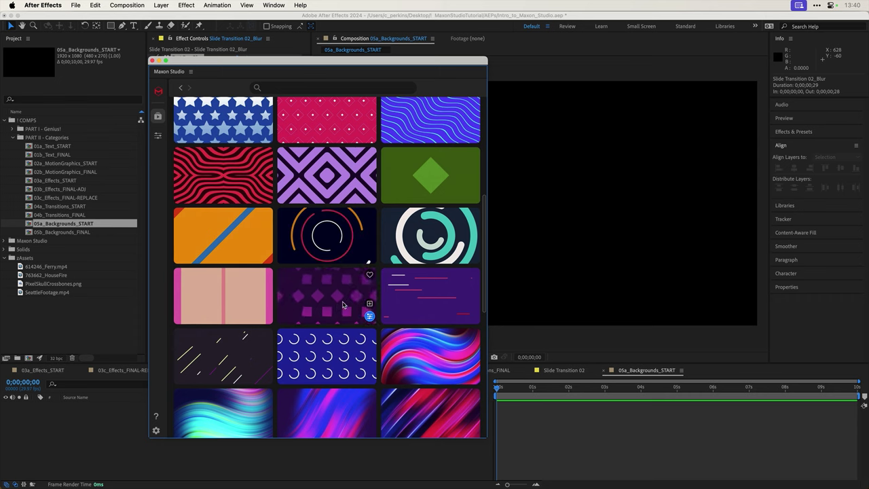
pyautogui.click(369, 304)
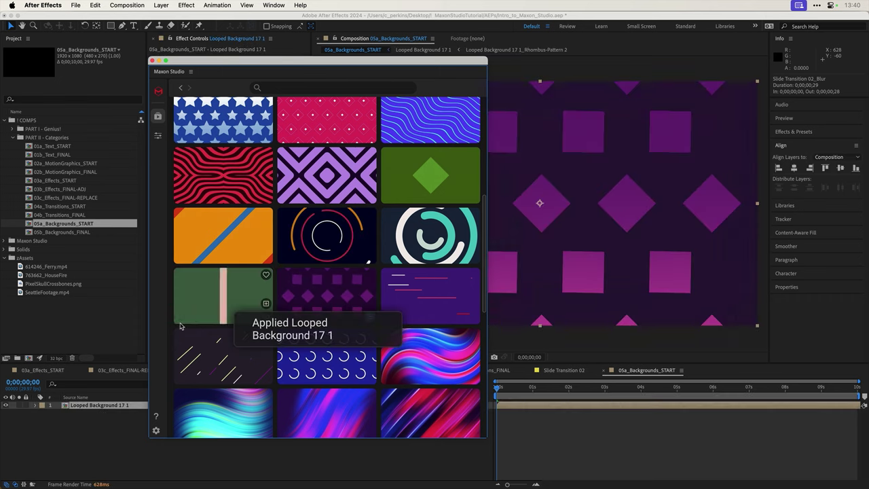
# - Preview the background loop and set the current time to 0;00;03;15
pyautogui.click(514, 386)
pyautogui.press('space')
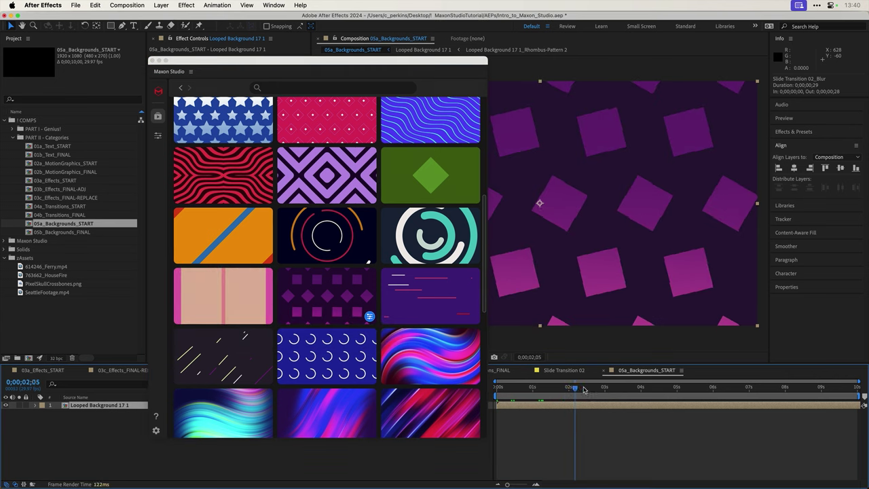
pyautogui.moveTo(429, 64); pyautogui.dragTo(314, 53)
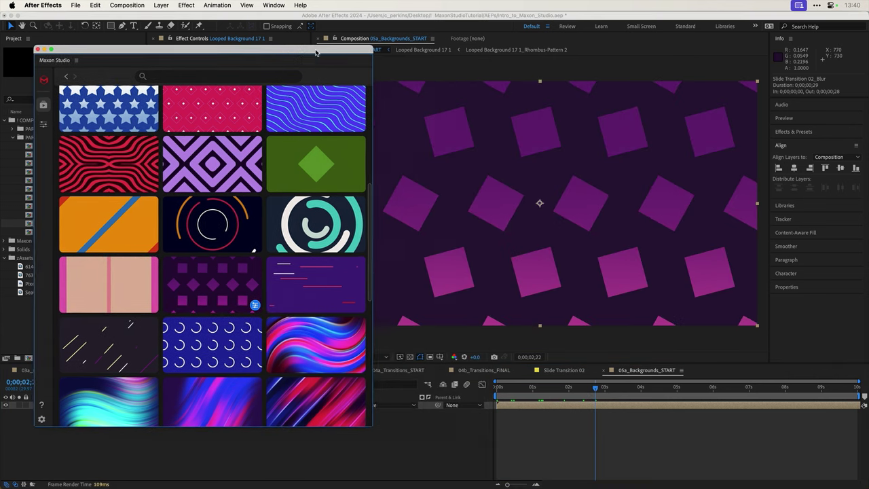
pyautogui.click(623, 389)
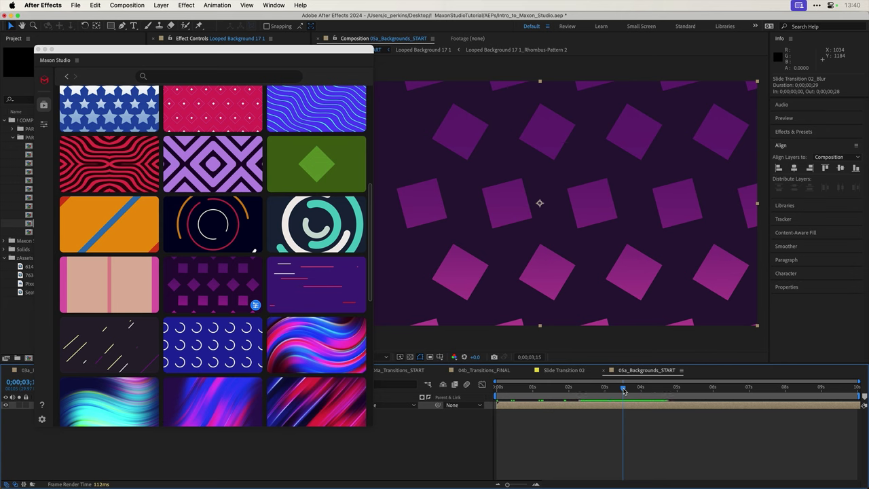
pyautogui.scroll(5, 289, 235)
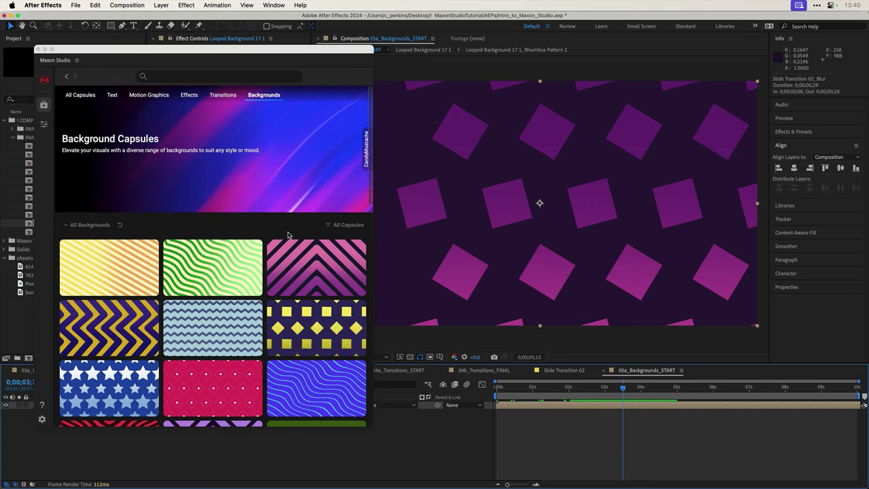
# - Add the Follow Your Dreams minimal title from Maxon Studio's text capsules
pyautogui.click(113, 96)
pyautogui.scroll(-20, 254, 190)
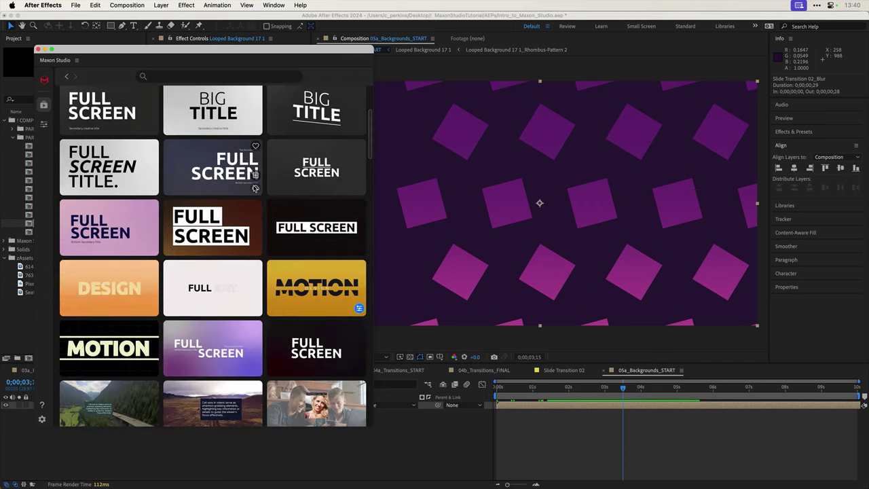
pyautogui.scroll(-10, 254, 188)
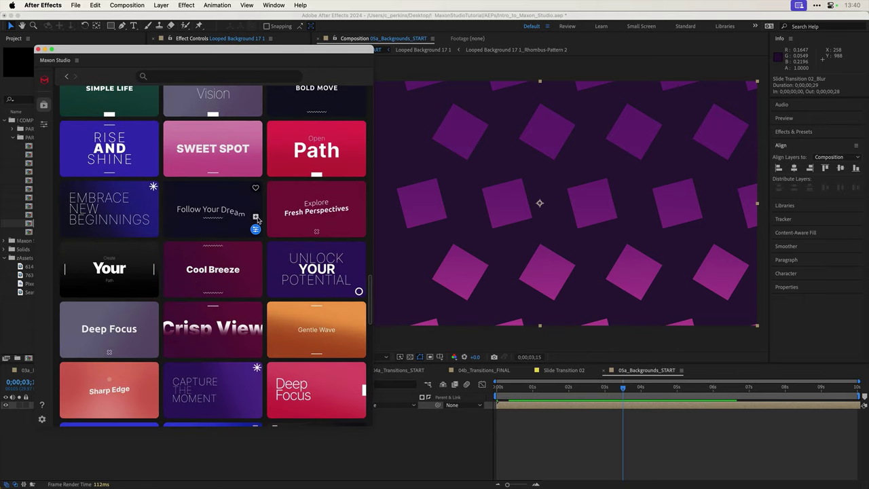
pyautogui.click(255, 217)
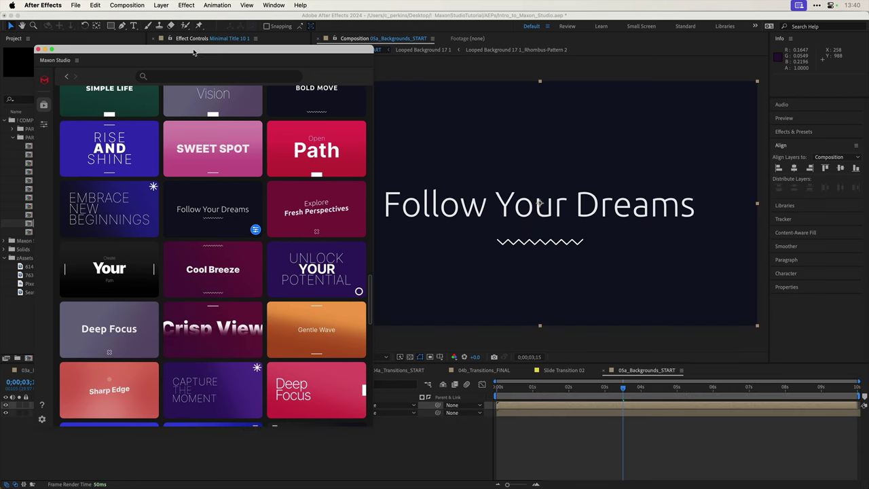
pyautogui.moveTo(194, 52); pyautogui.dragTo(231, 30)
# - In the applied capsule settings, drag Minimal Title 10 1's Background Opacity down to 0
pyautogui.click(80, 102)
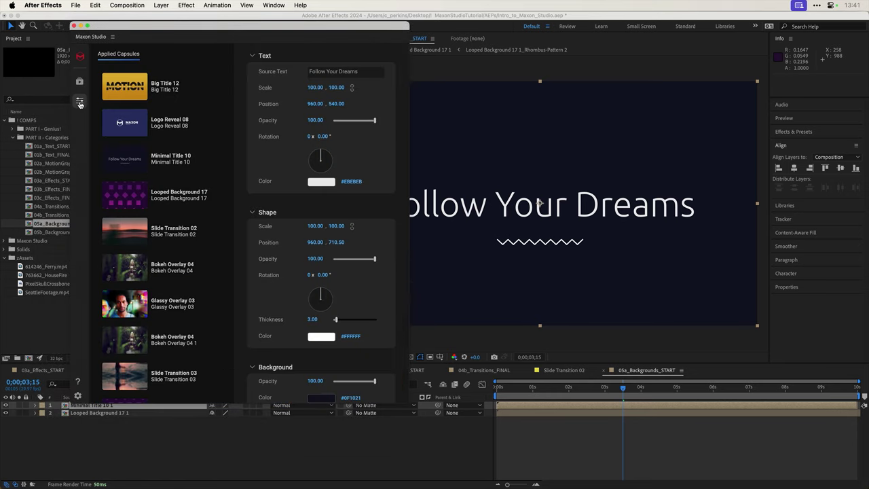
pyautogui.scroll(-3, 203, 299)
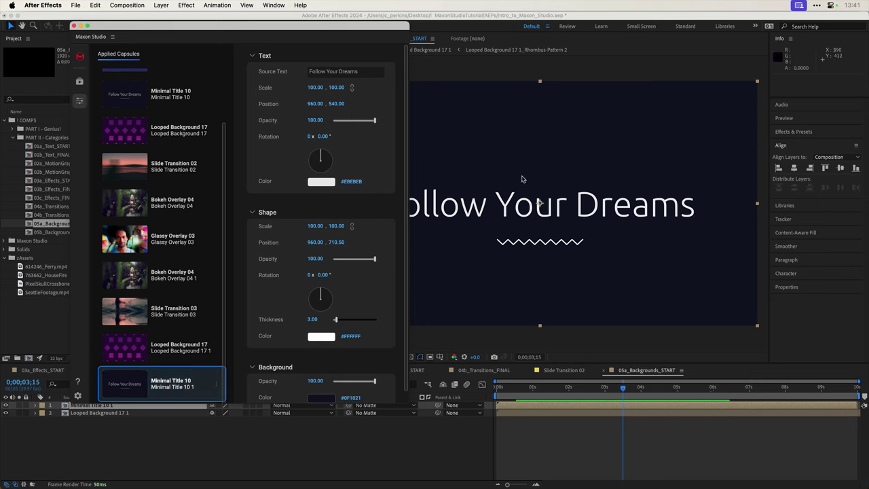
pyautogui.scroll(-1, 399, 303)
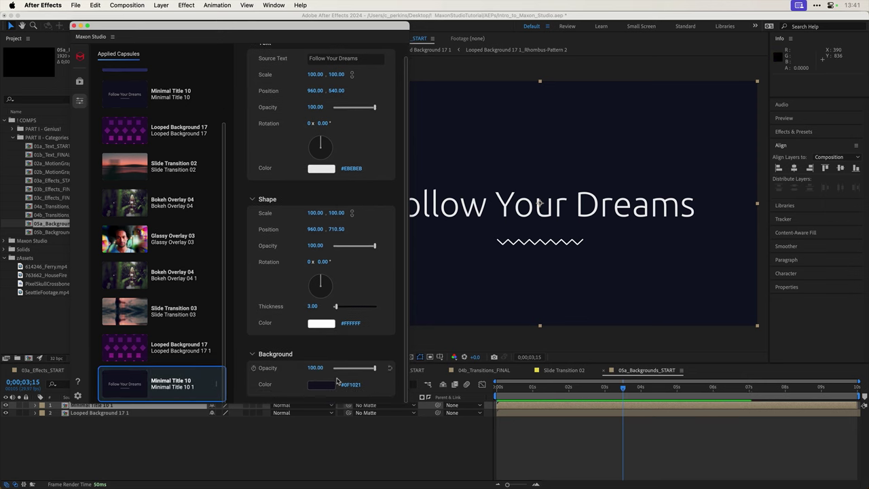
pyautogui.moveTo(370, 370); pyautogui.dragTo(325, 368)
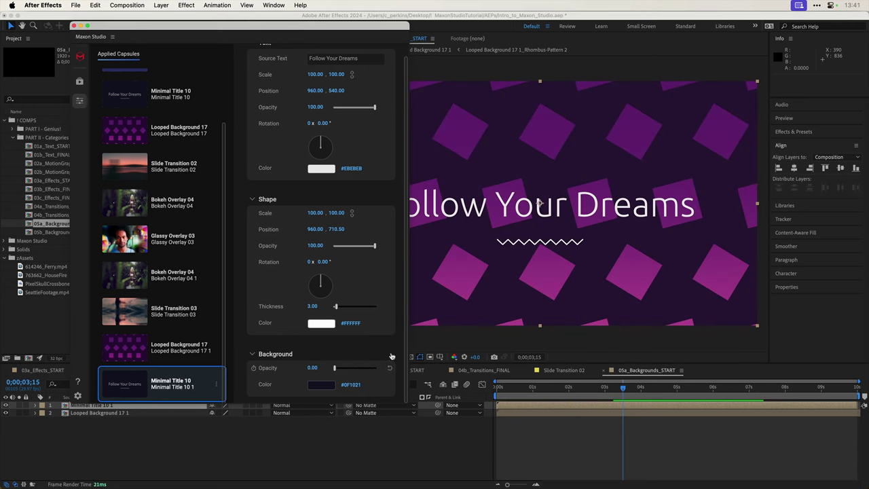
pyautogui.moveTo(302, 28); pyautogui.dragTo(235, 18)
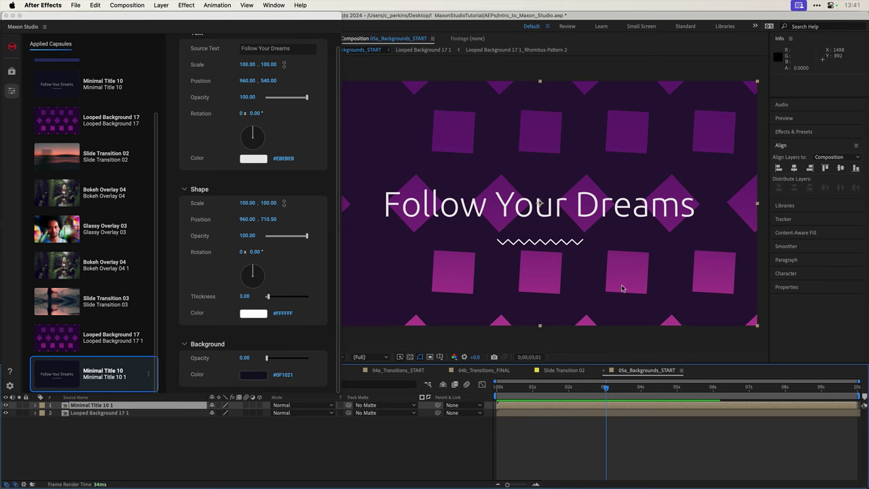
# - Change the zigzag shape's colour to a pale mint green
pyautogui.click(254, 313)
pyautogui.click(294, 426)
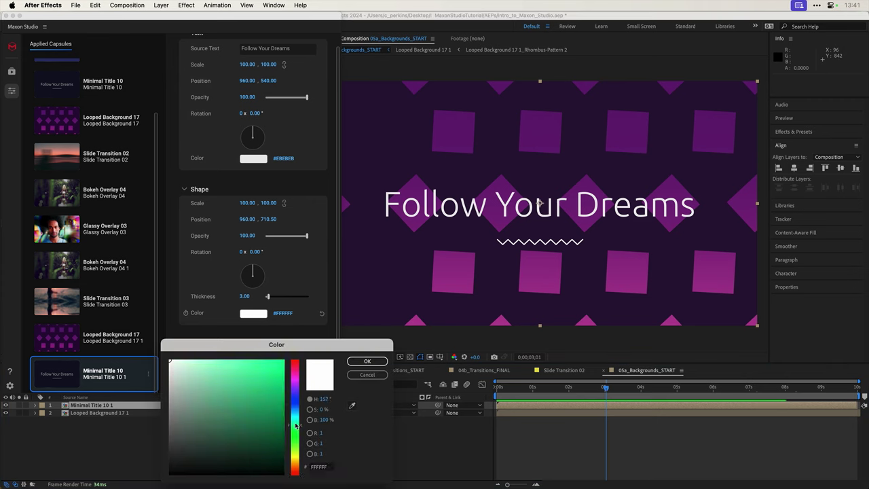
pyautogui.moveTo(230, 378); pyautogui.dragTo(214, 346)
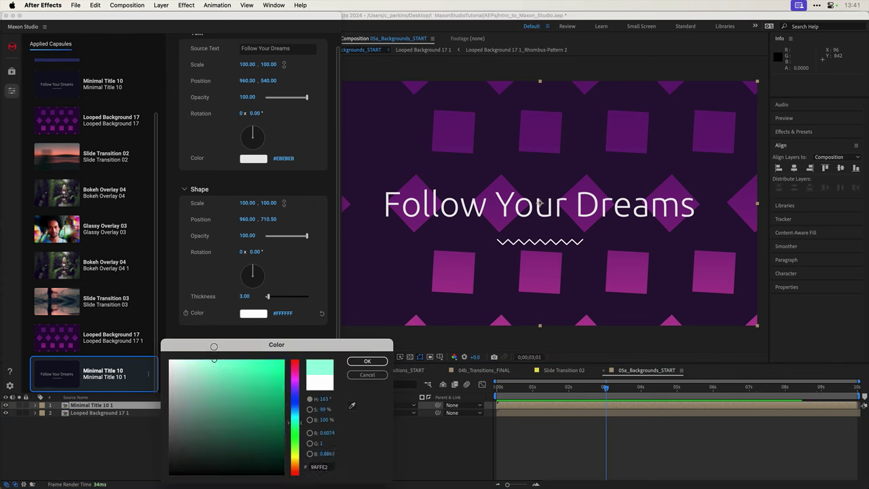
pyautogui.click(353, 361)
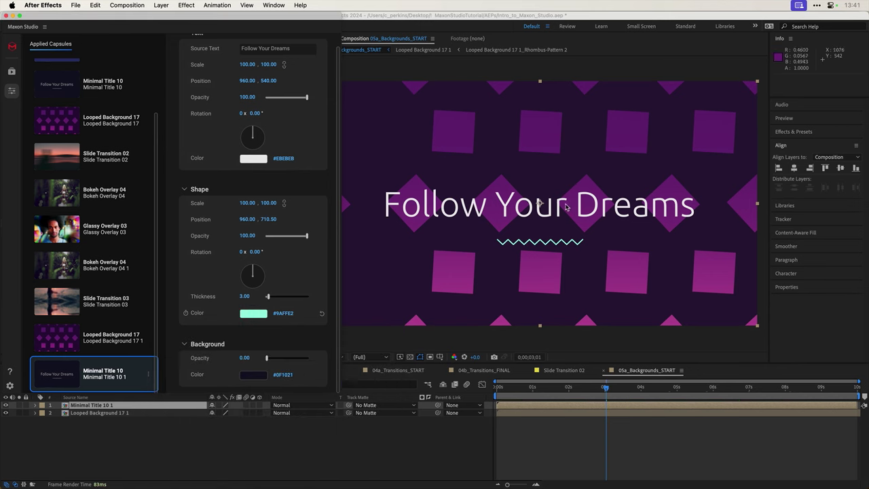
# - Replace the title text with JUST GIVE UP and scrub the timeline to preview it
pyautogui.scroll(1, 227, 120)
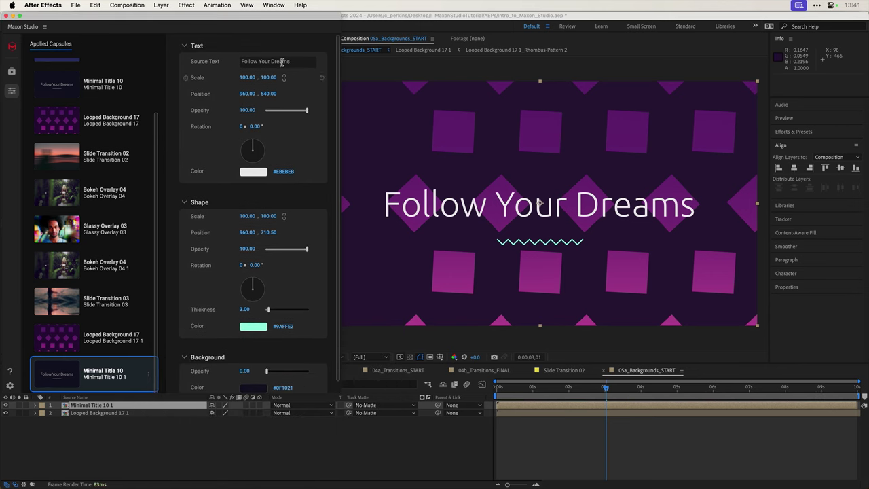
pyautogui.moveTo(295, 61); pyautogui.dragTo(242, 59)
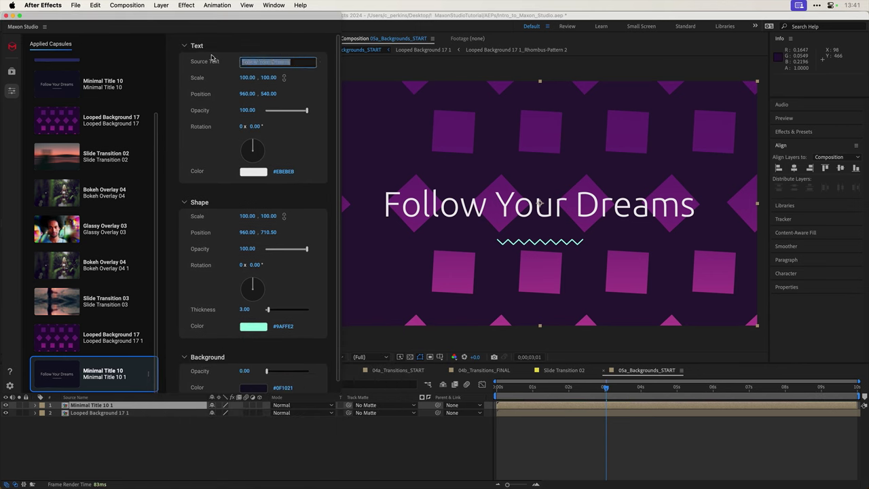
pyautogui.write('JUST GIVE UP')
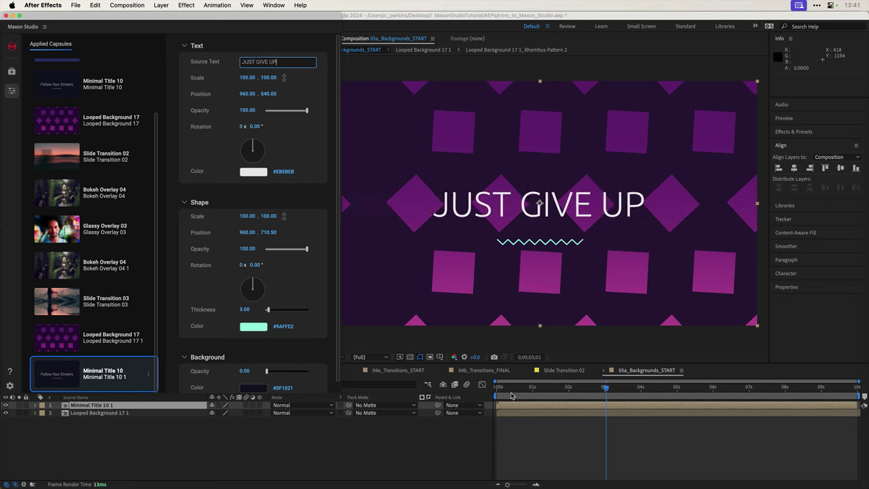
pyautogui.moveTo(511, 395); pyautogui.dragTo(780, 399)
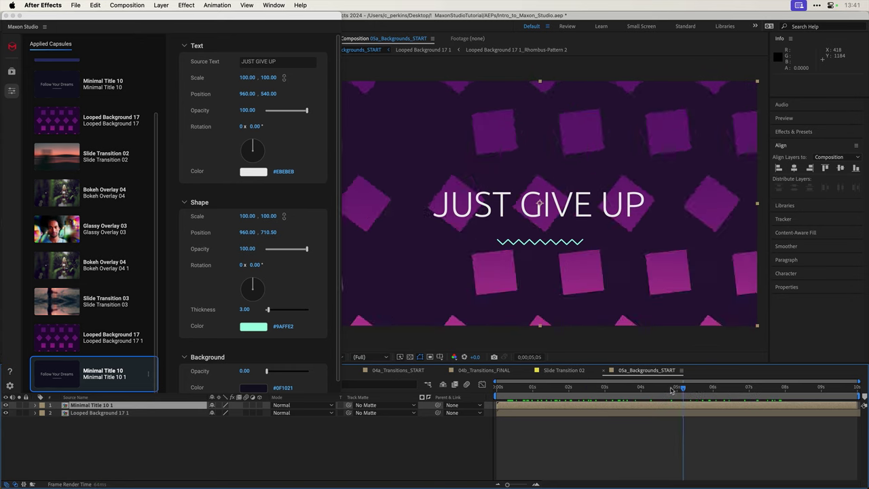
pyautogui.moveTo(659, 389); pyautogui.dragTo(617, 384)
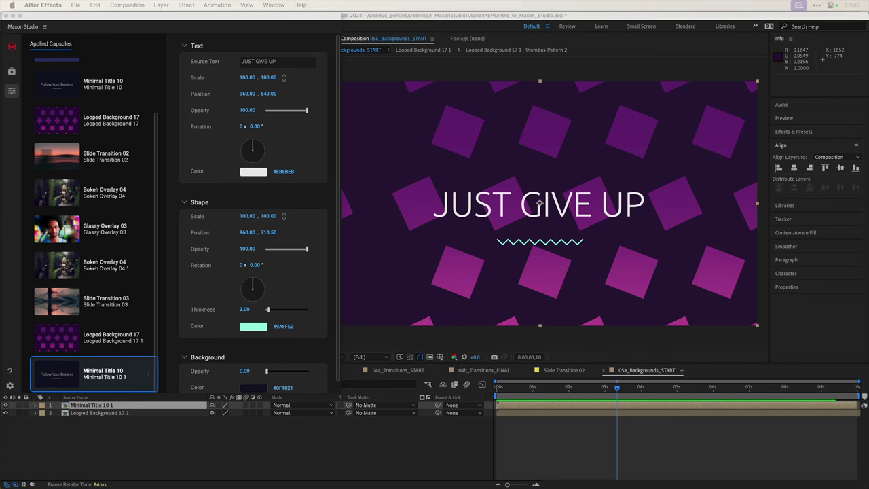
# - Show the All Capsules category in the Maxon Studio browser, leaving the filter unchanged
pyautogui.moveTo(228, 16); pyautogui.dragTo(432, 23)
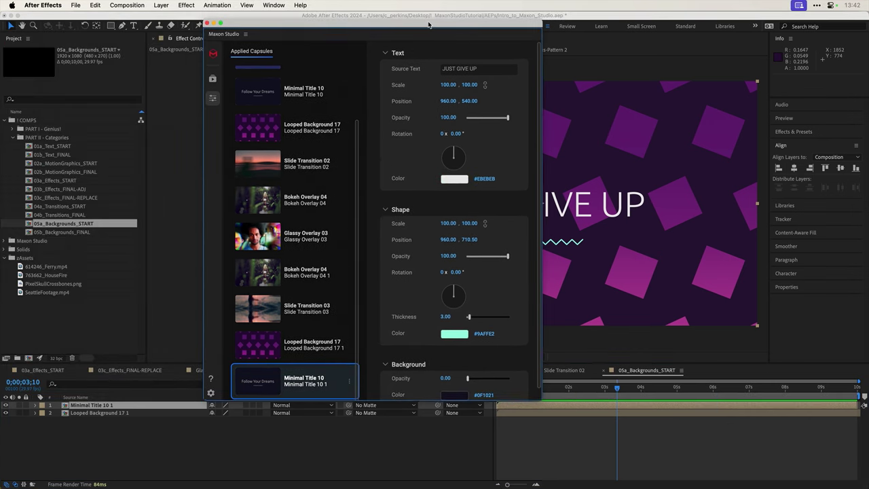
pyautogui.click(211, 78)
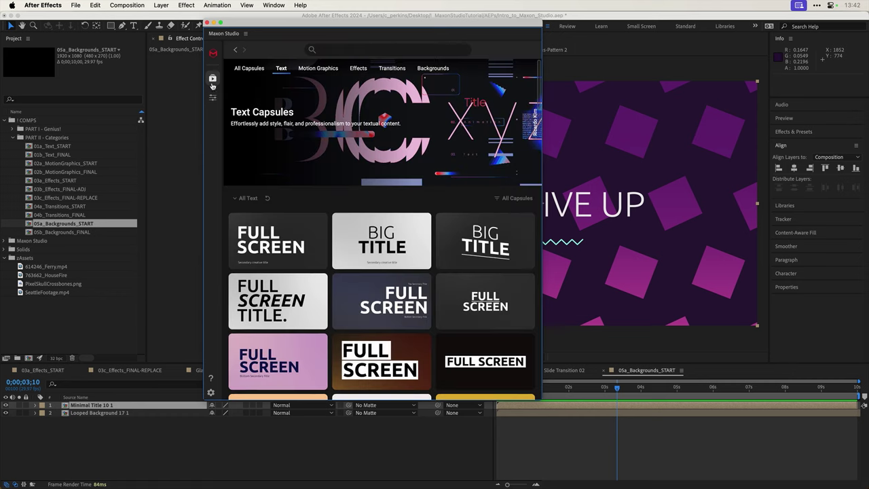
pyautogui.click(248, 68)
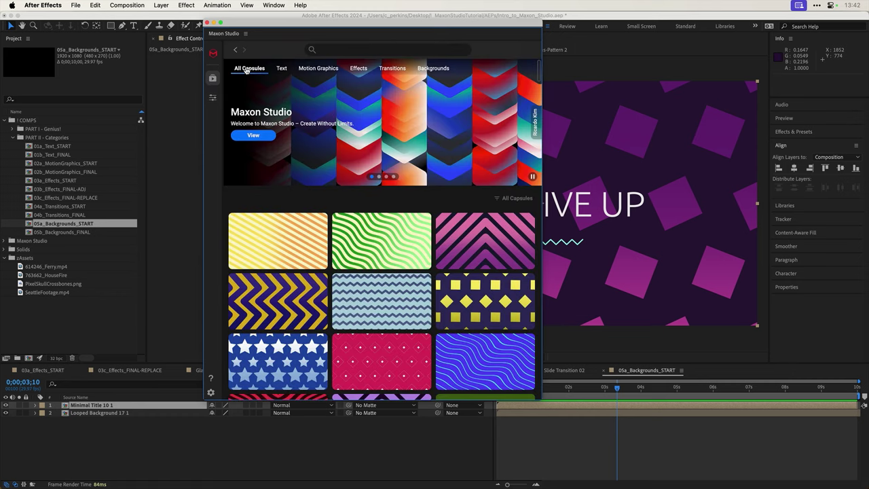
pyautogui.click(513, 199)
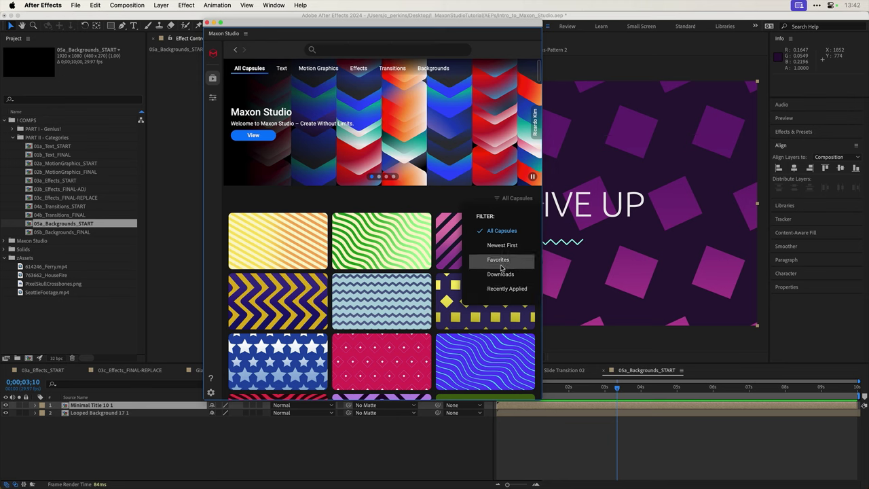
pyautogui.click(454, 203)
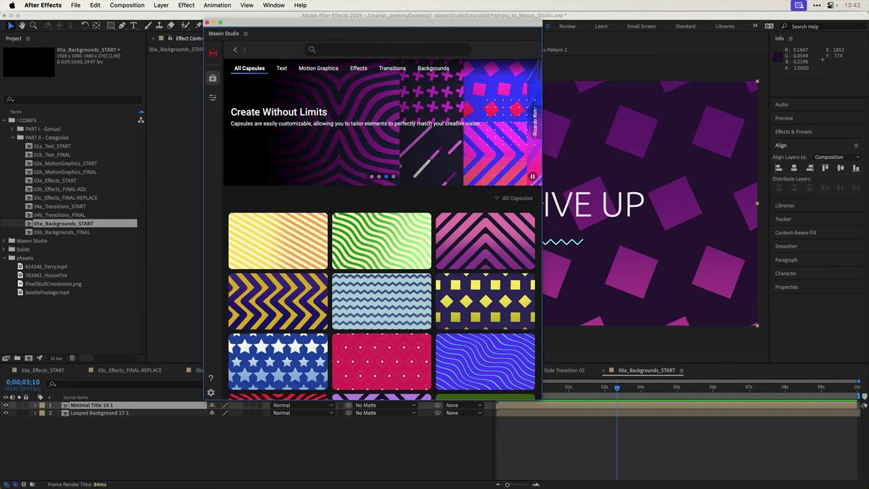
# - Open Maxon Studio's Help page from the Applied Capsules view
pyautogui.click(213, 100)
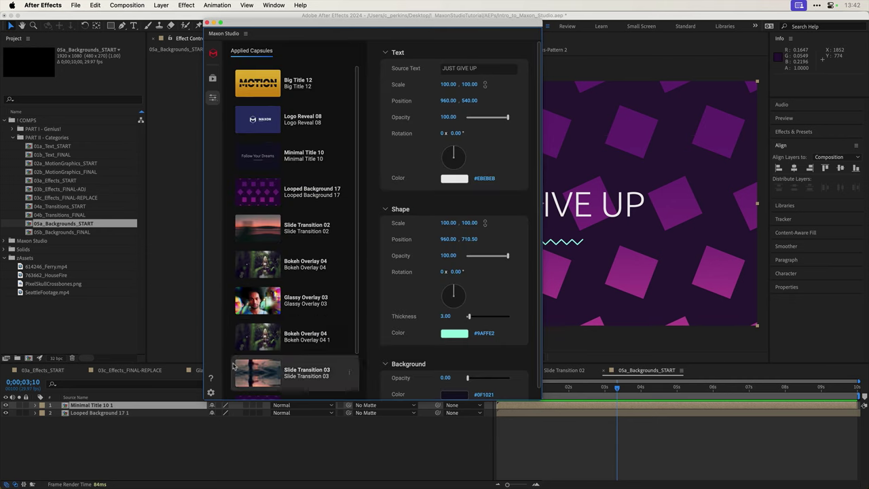
pyautogui.click(212, 380)
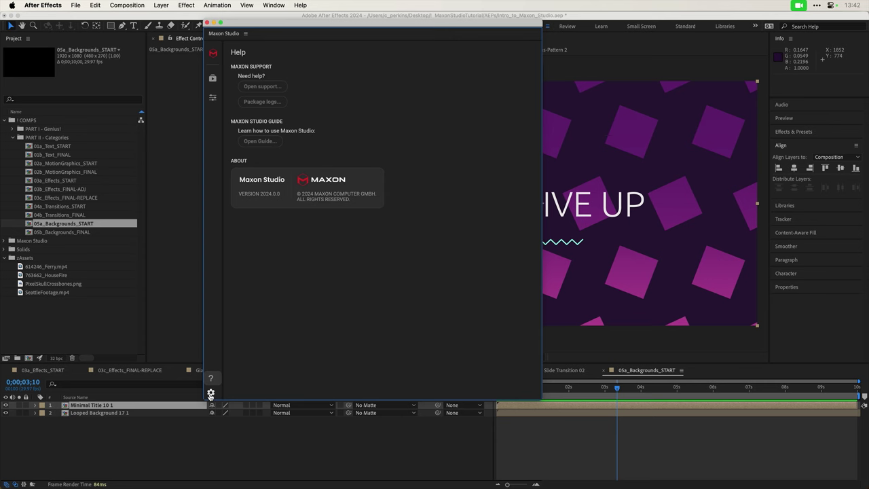
# - Open the Maxon Studio Settings page from the sidebar gear icon
pyautogui.click(210, 394)
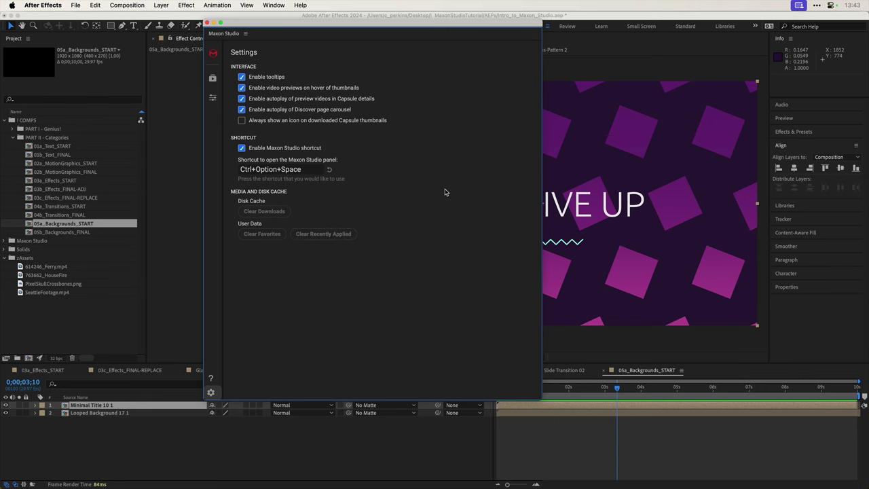
# - Open Looped Background 01's details, widen the panel, and preview it at 10 seconds and fullscreen
pyautogui.click(212, 77)
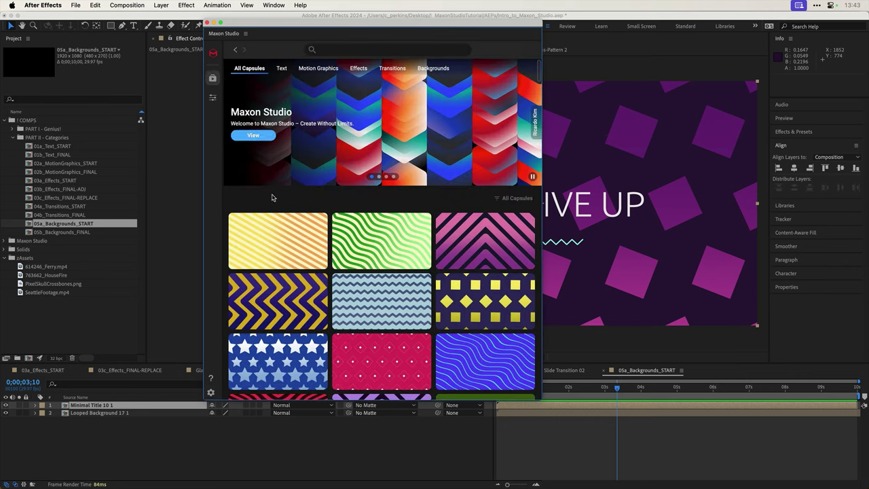
pyautogui.moveTo(276, 237)
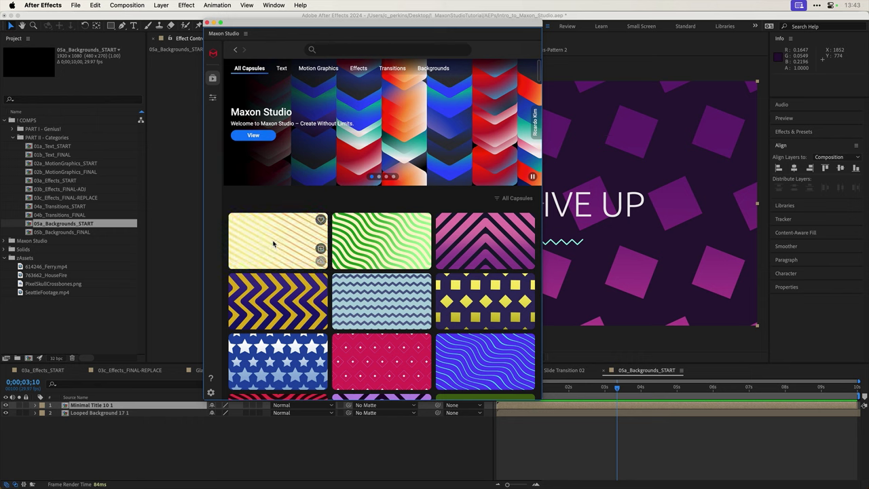
pyautogui.click(273, 243)
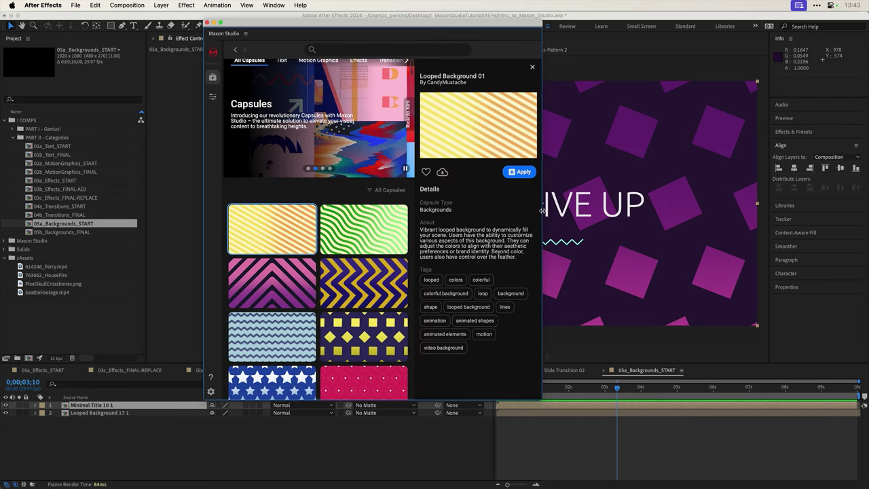
pyautogui.moveTo(542, 210); pyautogui.dragTo(625, 210)
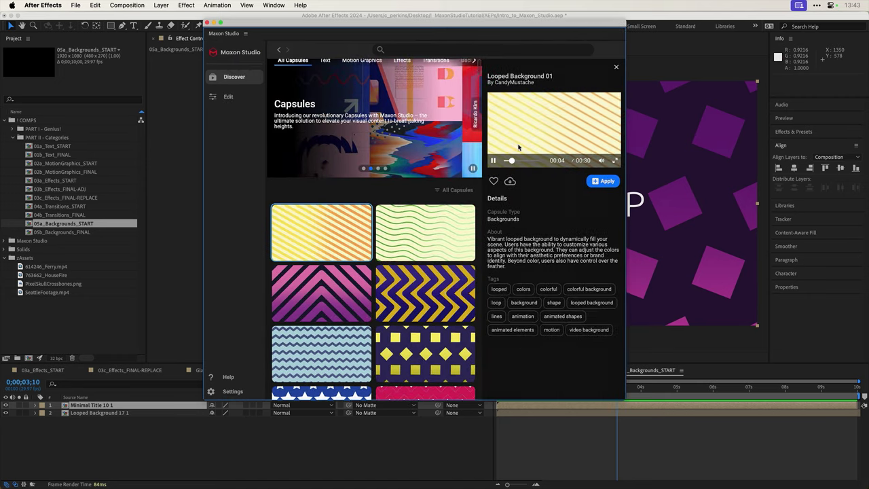
pyautogui.click(520, 160)
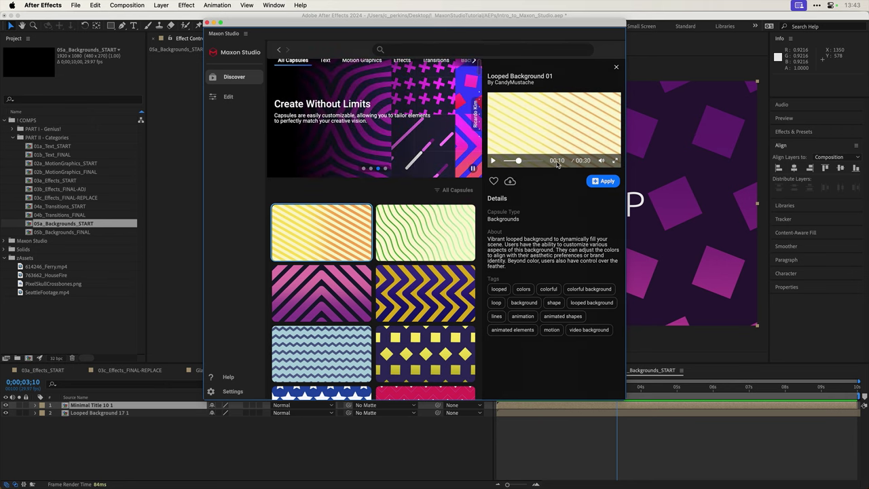
pyautogui.click(615, 161)
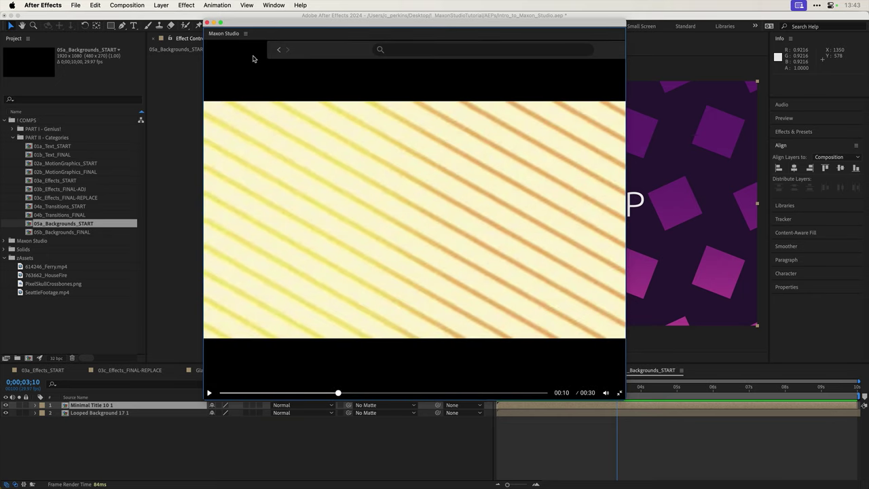
pyautogui.click(618, 394)
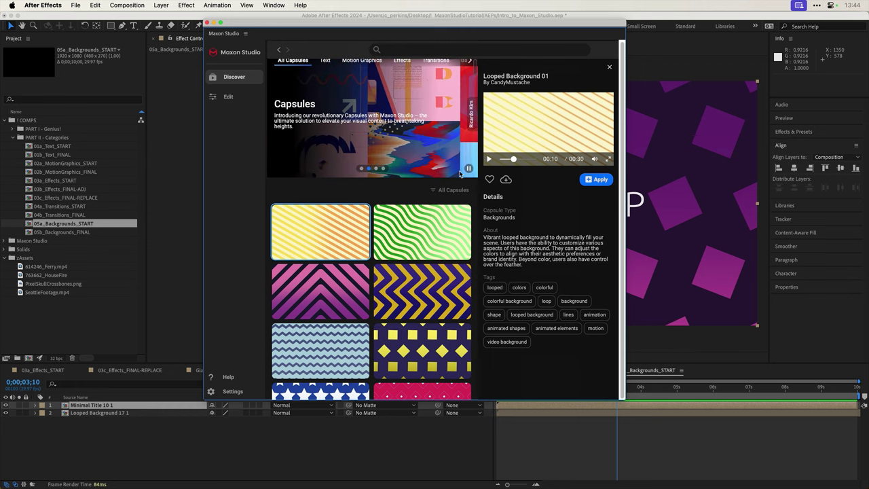
# - Search Maxon Studio capsules for 'loop' and browse the looping pattern background results
pyautogui.click(400, 48)
pyautogui.write('loop')
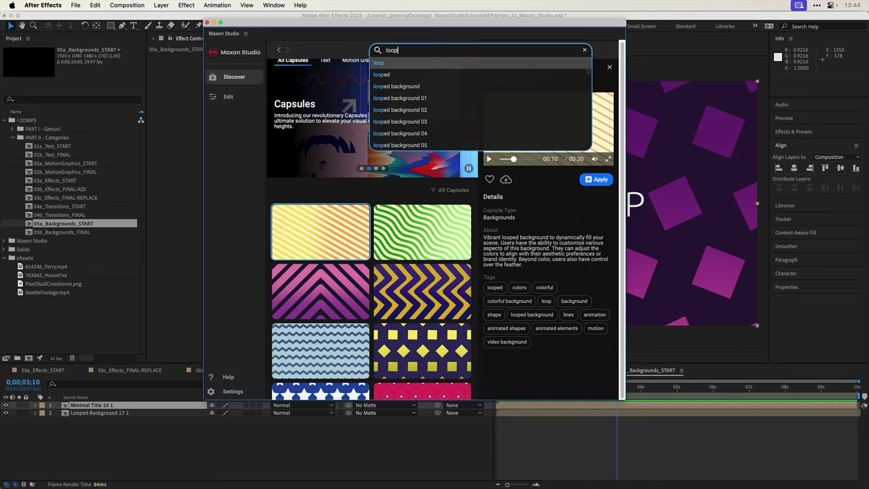
pyautogui.press('Return')
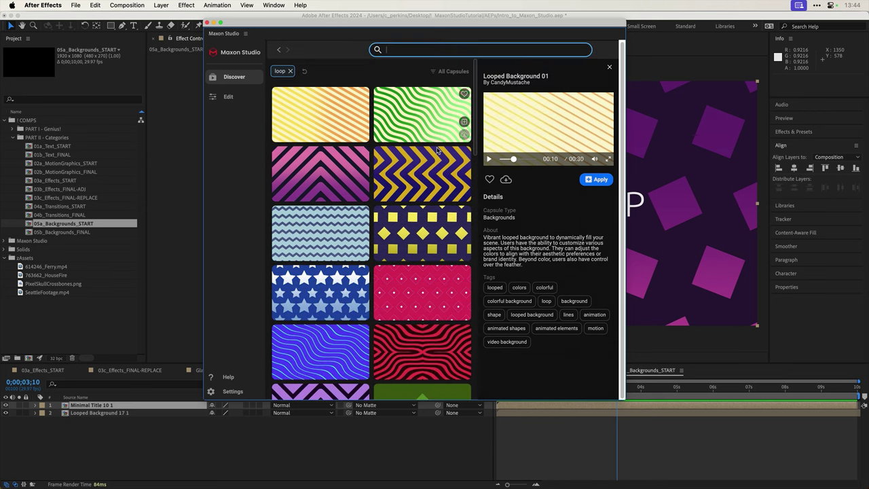
pyautogui.scroll(-15, 420, 149)
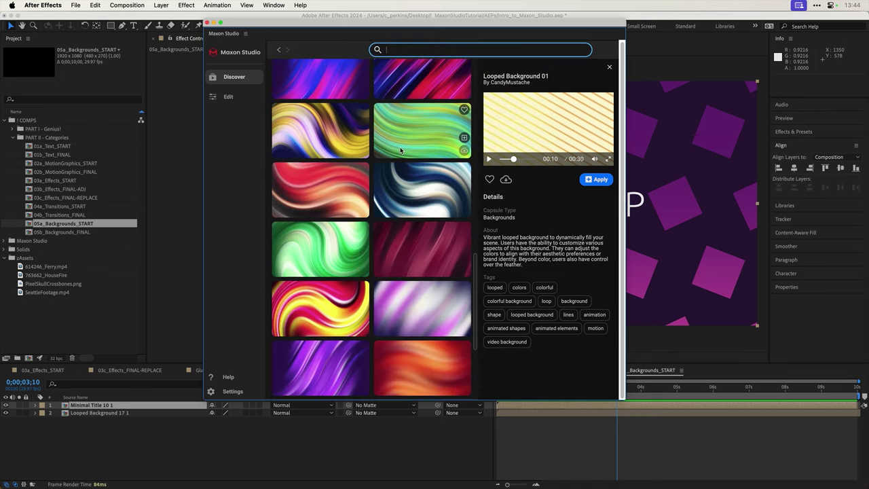
pyautogui.scroll(-5, 399, 147)
pyautogui.scroll(15, 415, 186)
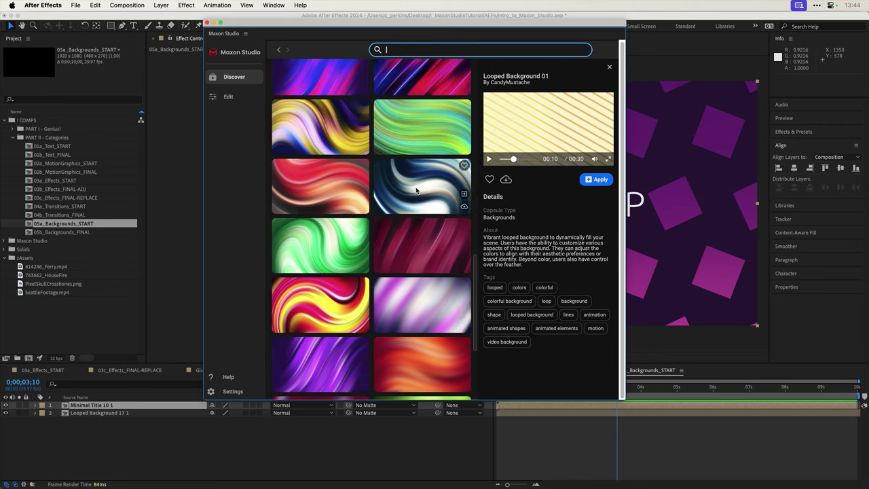
pyautogui.scroll(3, 416, 188)
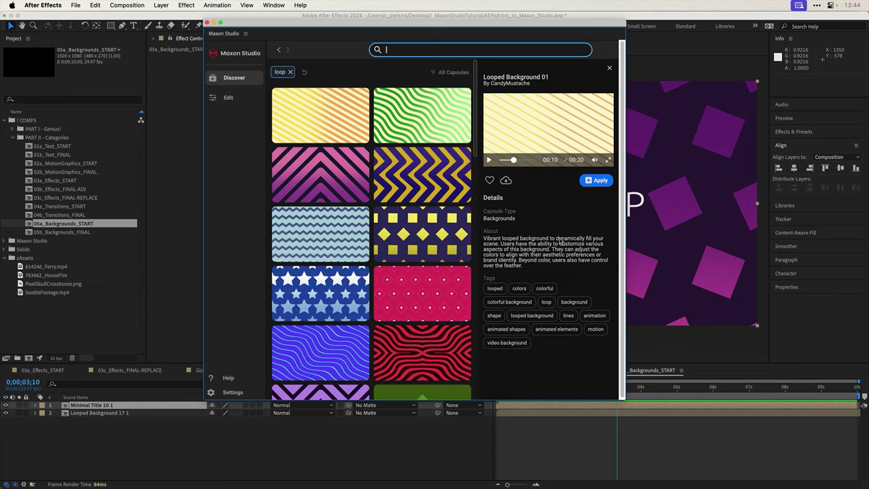
pyautogui.moveTo(349, 167)
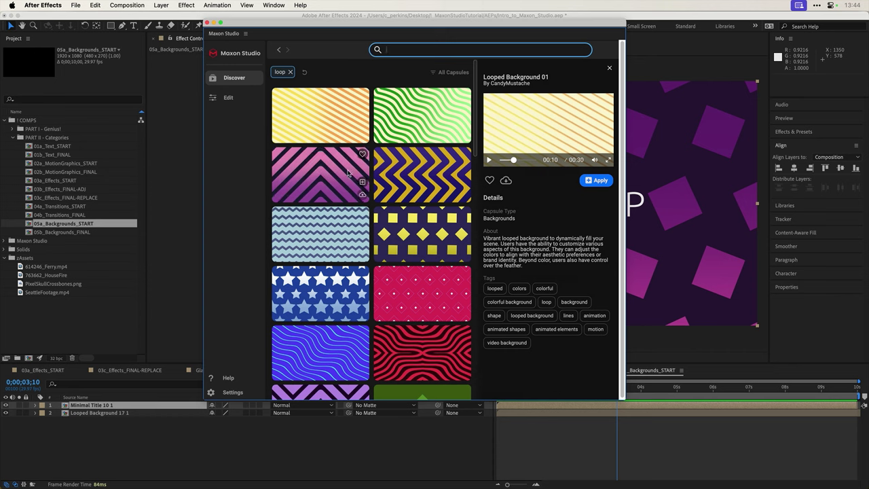